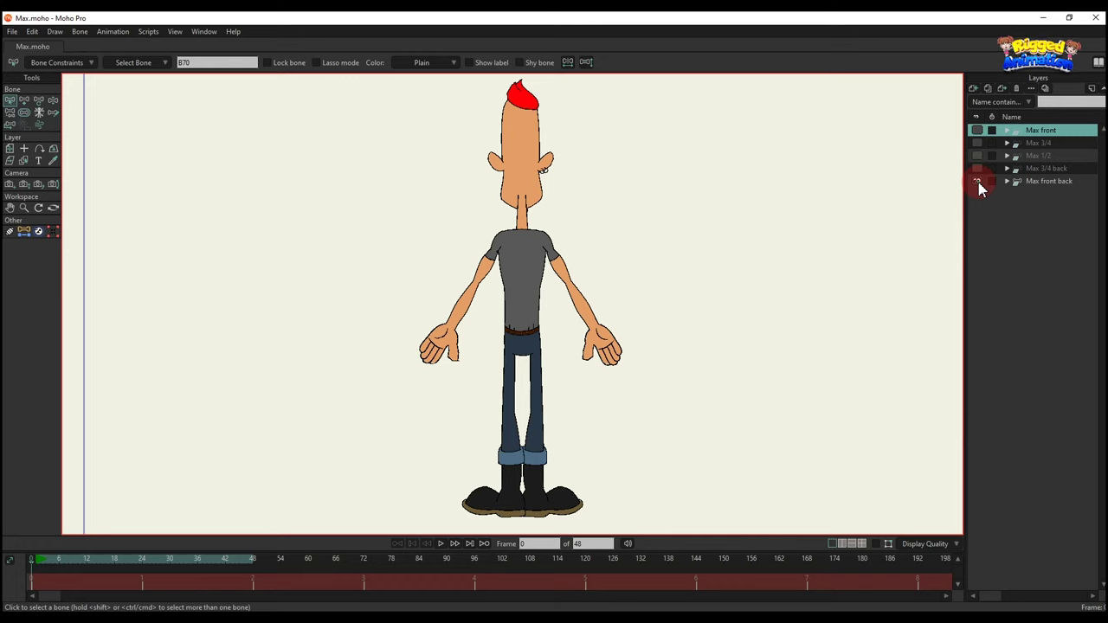
Step: Show the Max front layer instead of Max front back, and display its rig bones at frame 1
{"action": "left_click", "coordinate": [977, 181]}
{"action": "left_click", "coordinate": [976, 129]}
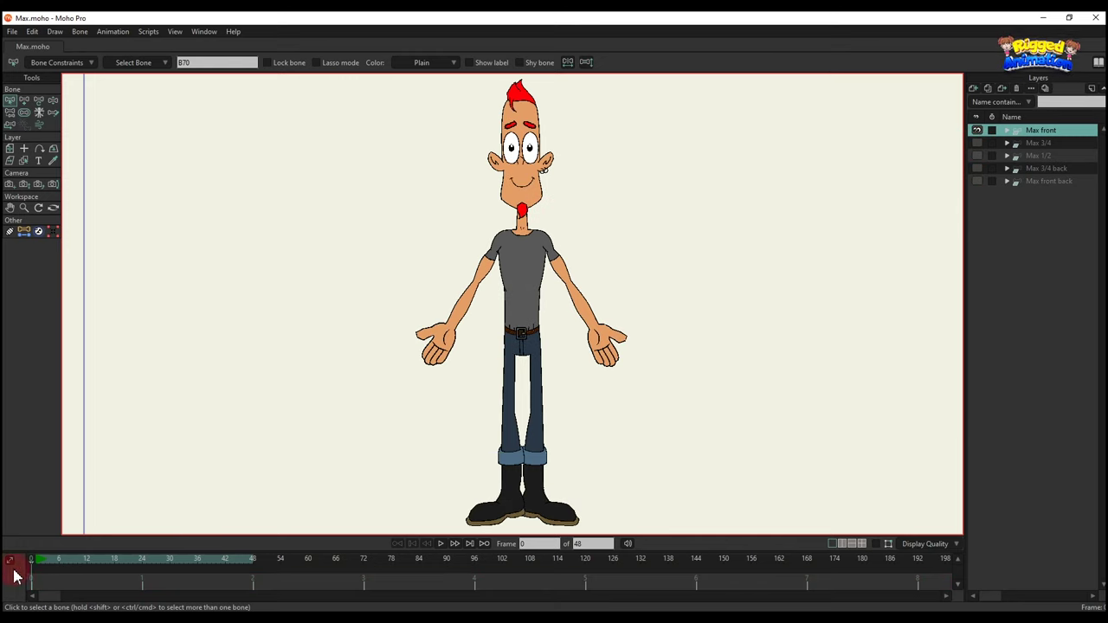
{"action": "left_click", "coordinate": [39, 560]}
{"action": "key", "text": "ctrl+shift+c"}
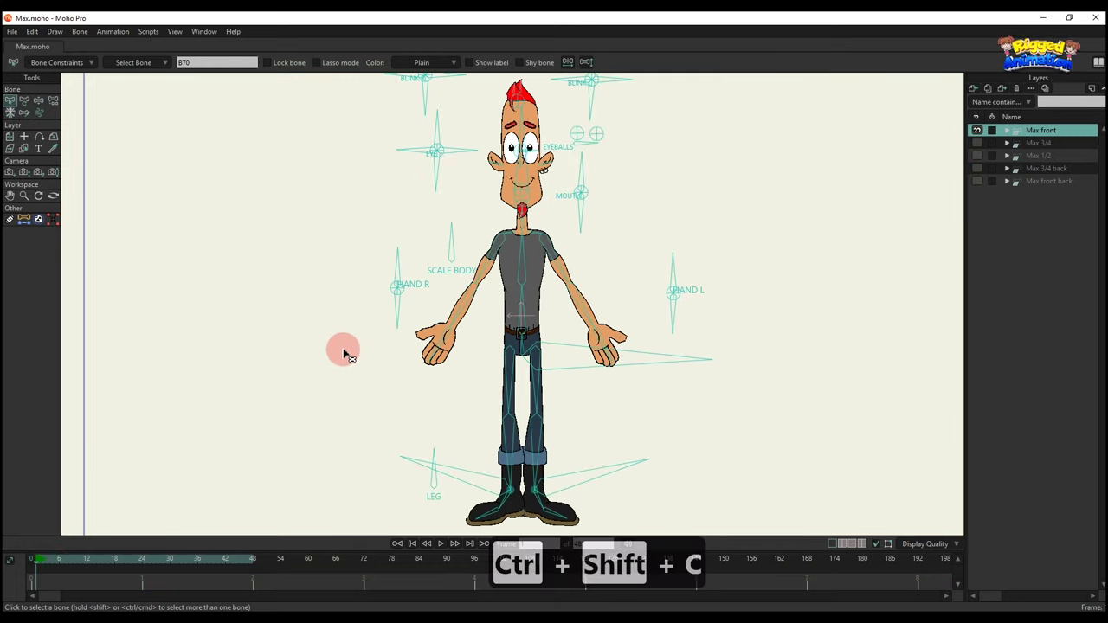
Step: Rotate the vertical and horizontal bones of the HEAD control to test the head turns, returning each to its start
{"action": "scroll", "coordinate": [392, 333], "scroll_direction": "down", "scroll_amount": 2}
{"action": "scroll", "coordinate": [500, 146], "scroll_direction": "up", "scroll_amount": 2}
{"action": "left_click_drag", "start_coordinate": [487, 117], "coordinate": [473, 205]}
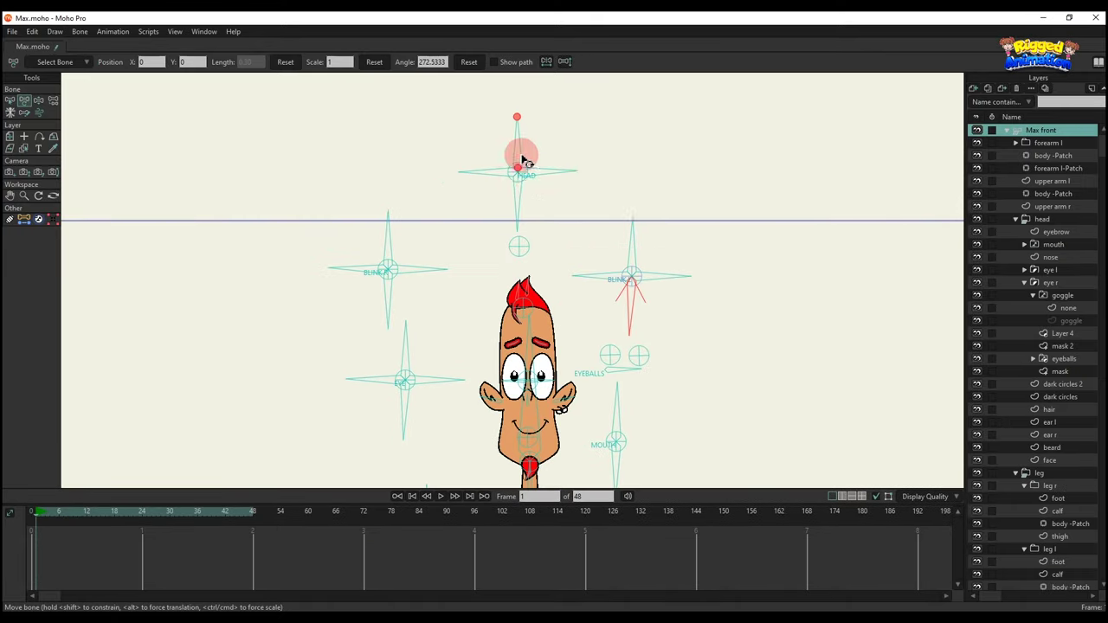
{"action": "left_click_drag", "start_coordinate": [554, 264], "coordinate": [551, 229]}
{"action": "left_click_drag", "start_coordinate": [523, 150], "coordinate": [474, 111]}
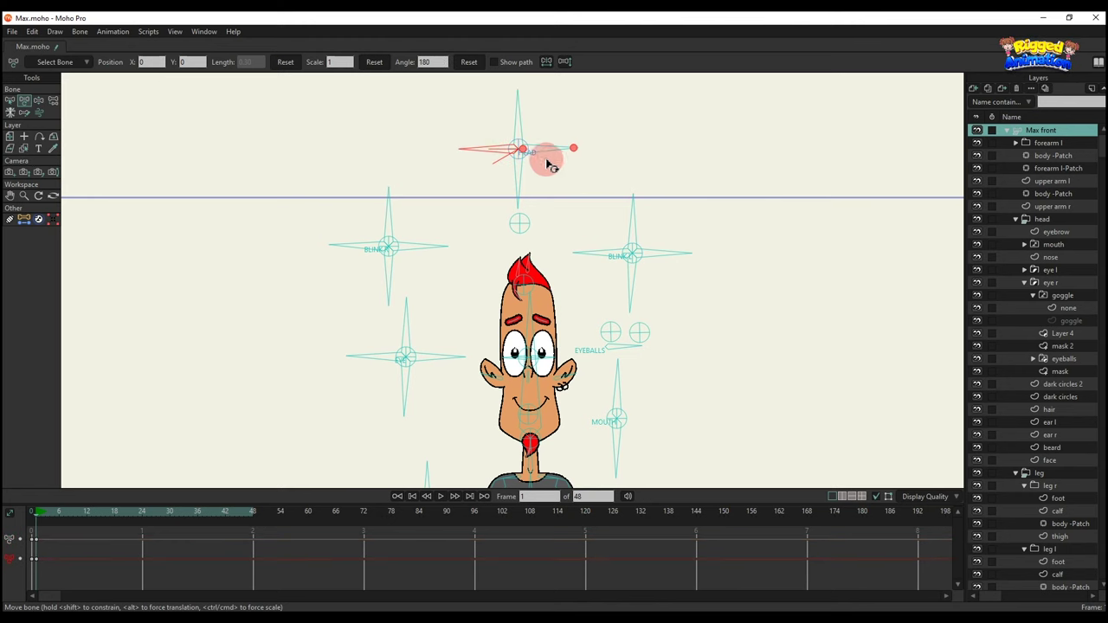
{"action": "left_click_drag", "start_coordinate": [548, 164], "coordinate": [457, 178]}
Step: Rotate the bones of the BLINK control above the EYE control to test the eyelid poses, resetting each bone's angle
{"action": "left_click_drag", "start_coordinate": [381, 229], "coordinate": [474, 82]}
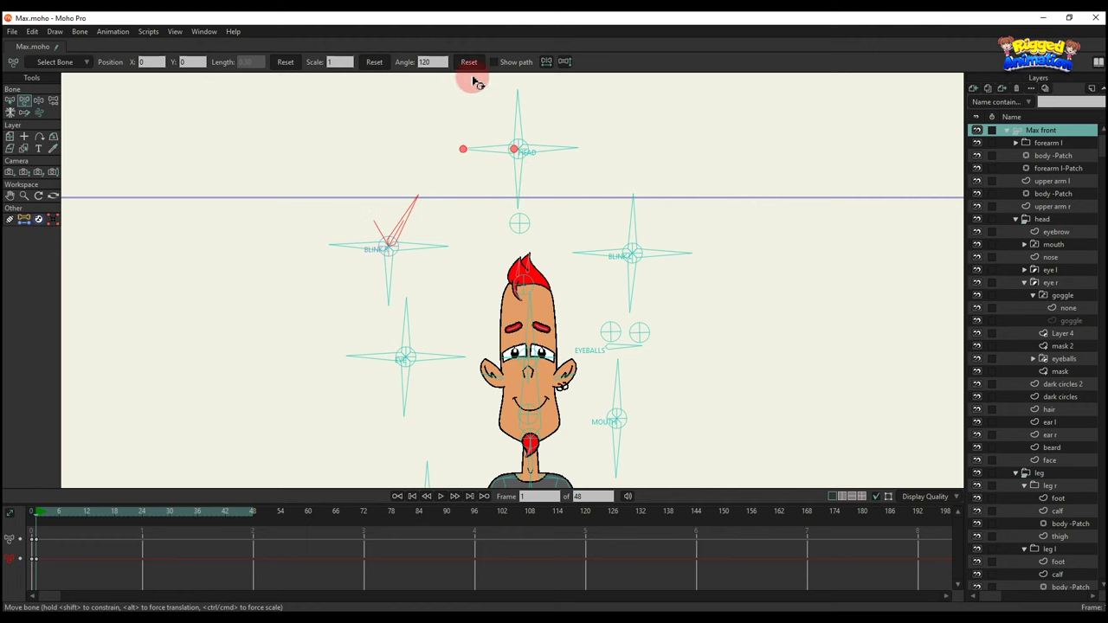
{"action": "left_click", "coordinate": [470, 63]}
{"action": "left_click_drag", "start_coordinate": [375, 252], "coordinate": [493, 102]}
{"action": "left_click", "coordinate": [474, 69]}
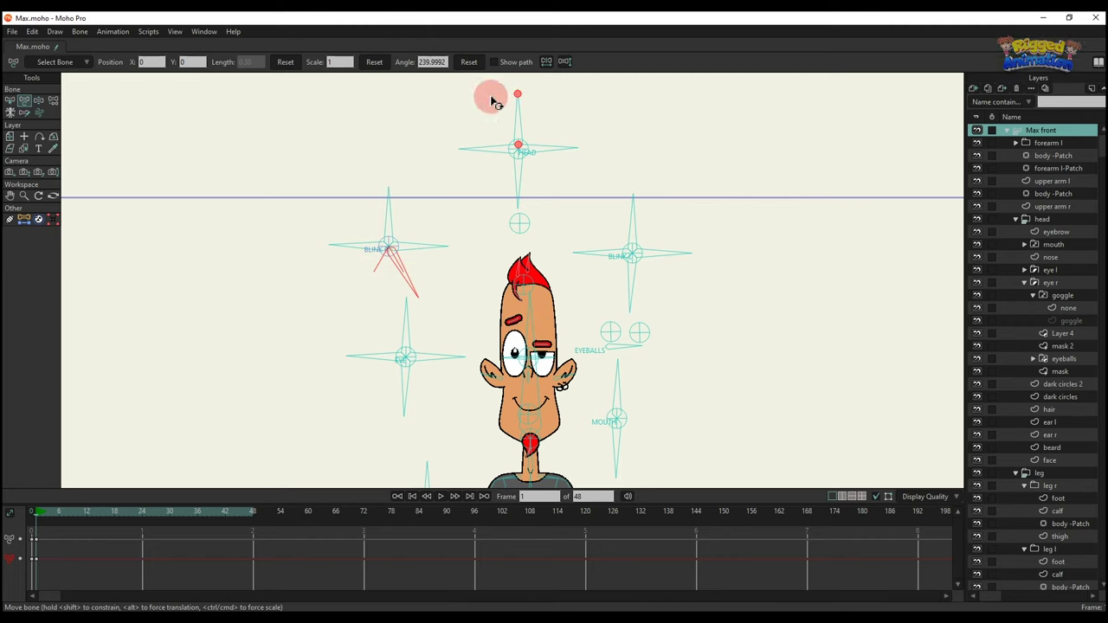
{"action": "left_click", "coordinate": [470, 65]}
{"action": "left_click_drag", "start_coordinate": [416, 240], "coordinate": [506, 80]}
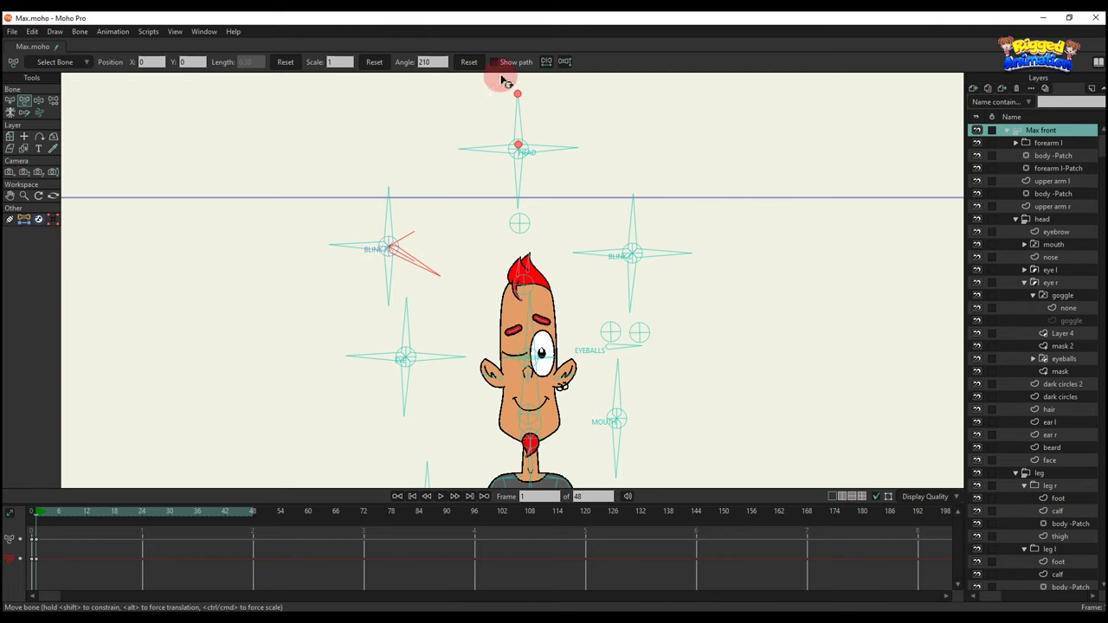
{"action": "left_click", "coordinate": [470, 65]}
Step: Test the eyelid and eyebrow expressions of the BLINK control above the EYEBALLS control, resetting each bone's angle
{"action": "left_click_drag", "start_coordinate": [607, 256], "coordinate": [611, 282]}
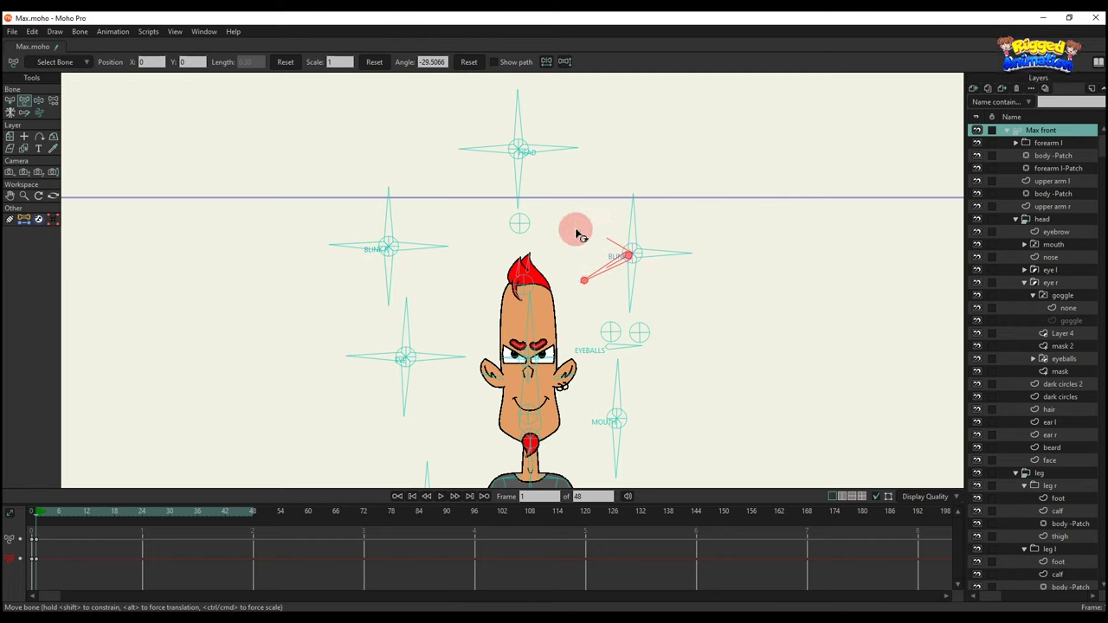
{"action": "left_click", "coordinate": [462, 64]}
{"action": "left_click_drag", "start_coordinate": [554, 130], "coordinate": [683, 226]}
{"action": "left_click", "coordinate": [468, 62]}
{"action": "left_click_drag", "start_coordinate": [633, 258], "coordinate": [615, 188]}
{"action": "left_click", "coordinate": [468, 63]}
{"action": "left_click_drag", "start_coordinate": [645, 276], "coordinate": [633, 349]}
{"action": "left_click", "coordinate": [475, 66]}
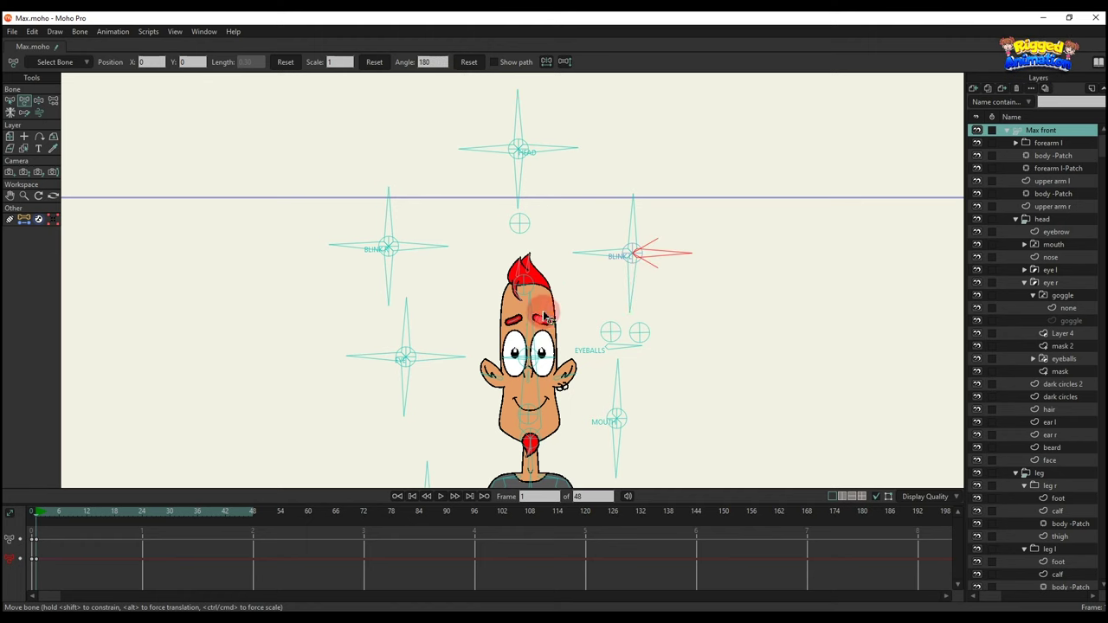
Step: Rotate the EYE control's bones to test the eye variations, including the heart-shaped pupils
{"action": "scroll", "coordinate": [502, 369], "scroll_direction": "up", "scroll_amount": 1}
{"action": "left_click_drag", "start_coordinate": [502, 369], "coordinate": [434, 295]}
{"action": "scroll", "coordinate": [424, 289], "scroll_direction": "up", "scroll_amount": 1}
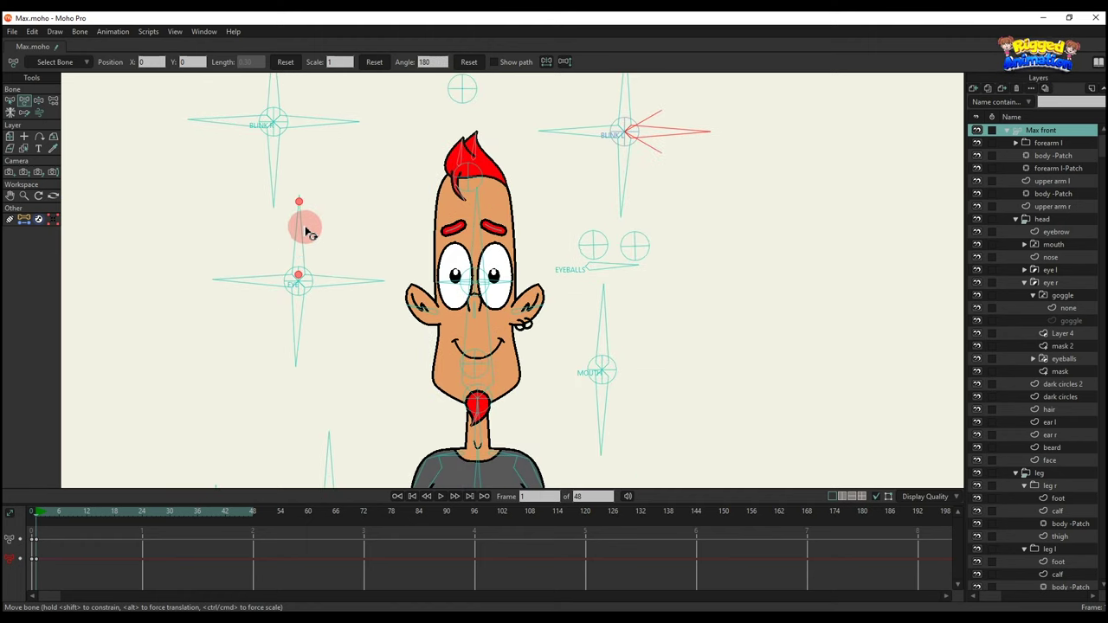
{"action": "scroll", "coordinate": [463, 170], "scroll_direction": "down", "scroll_amount": 1}
{"action": "left_click_drag", "start_coordinate": [325, 217], "coordinate": [288, 210]}
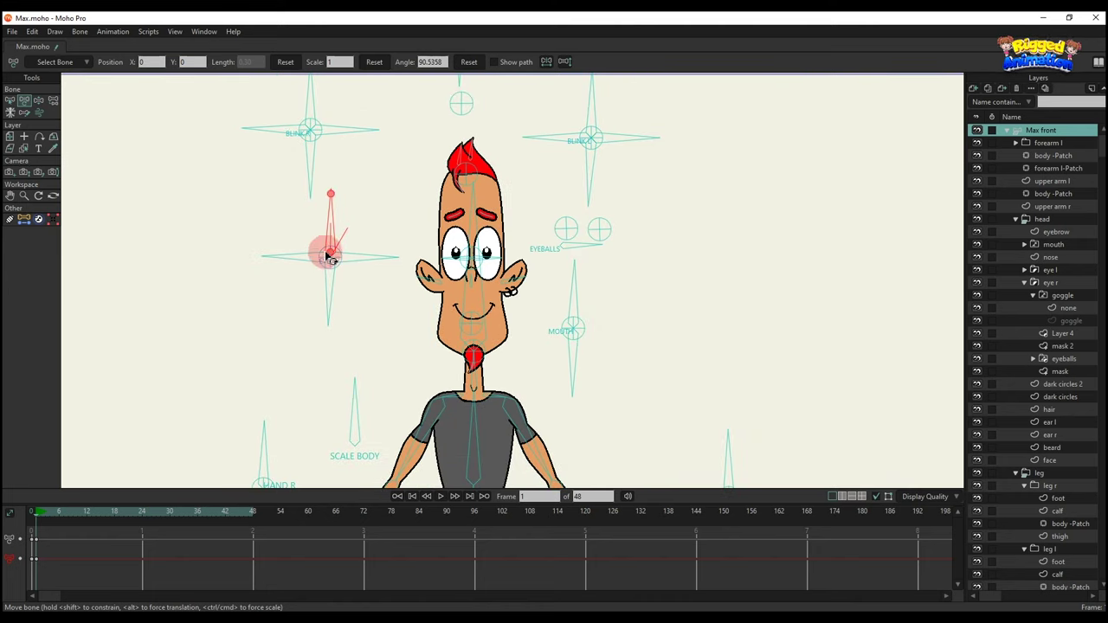
{"action": "left_click_drag", "start_coordinate": [329, 257], "coordinate": [294, 257]}
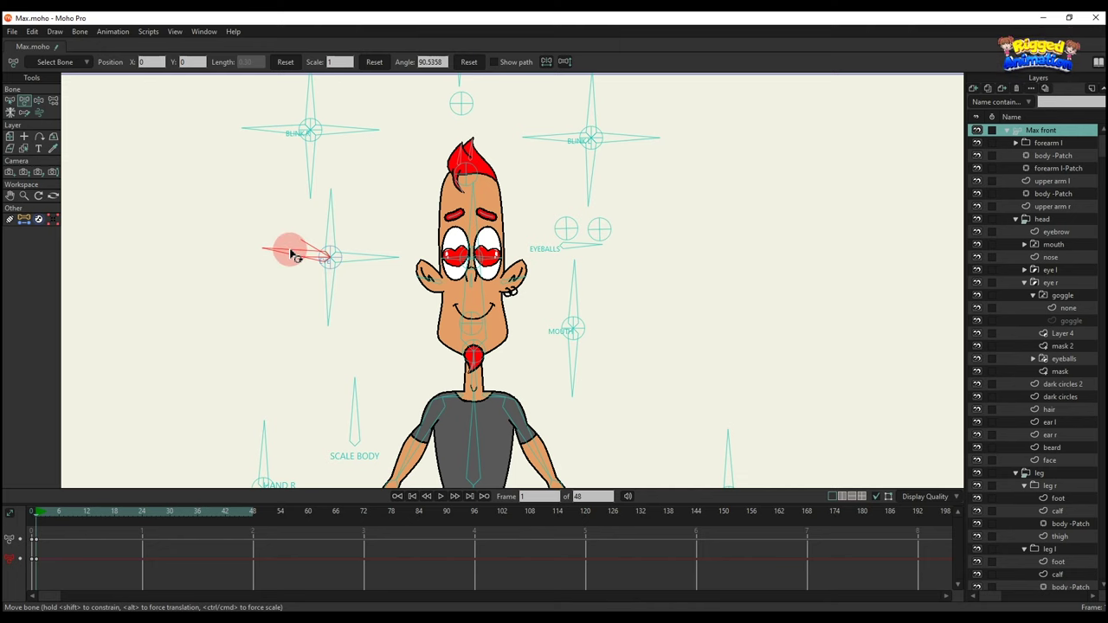
Step: Try further pupil variations with the EYE control at frames 15 and 36, play them back, and delete their keyframes
{"action": "key", "text": "space"}
{"action": "key", "text": "space"}
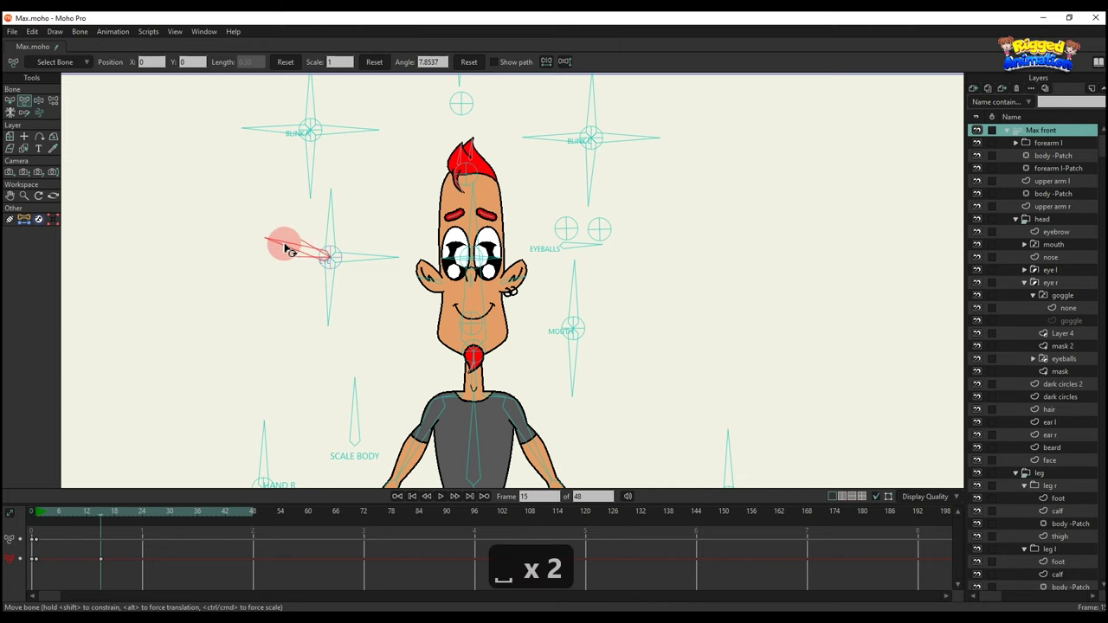
{"action": "key", "text": "space"}
{"action": "key", "text": "space"}
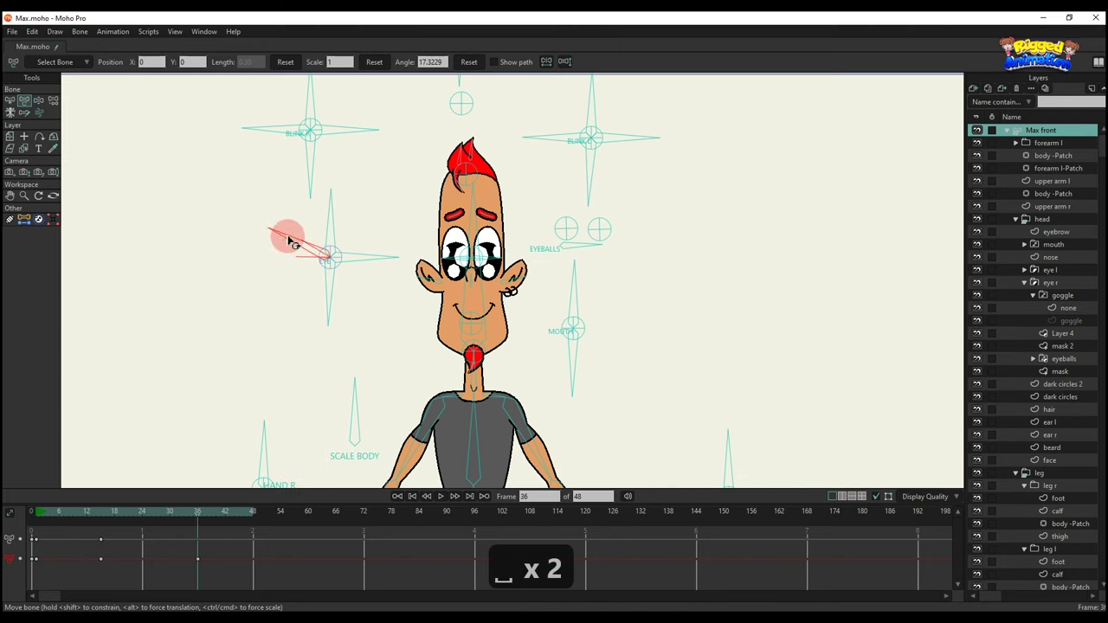
{"action": "left_click_drag", "start_coordinate": [288, 238], "coordinate": [290, 235]}
{"action": "key", "text": "space"}
{"action": "key", "text": "space"}
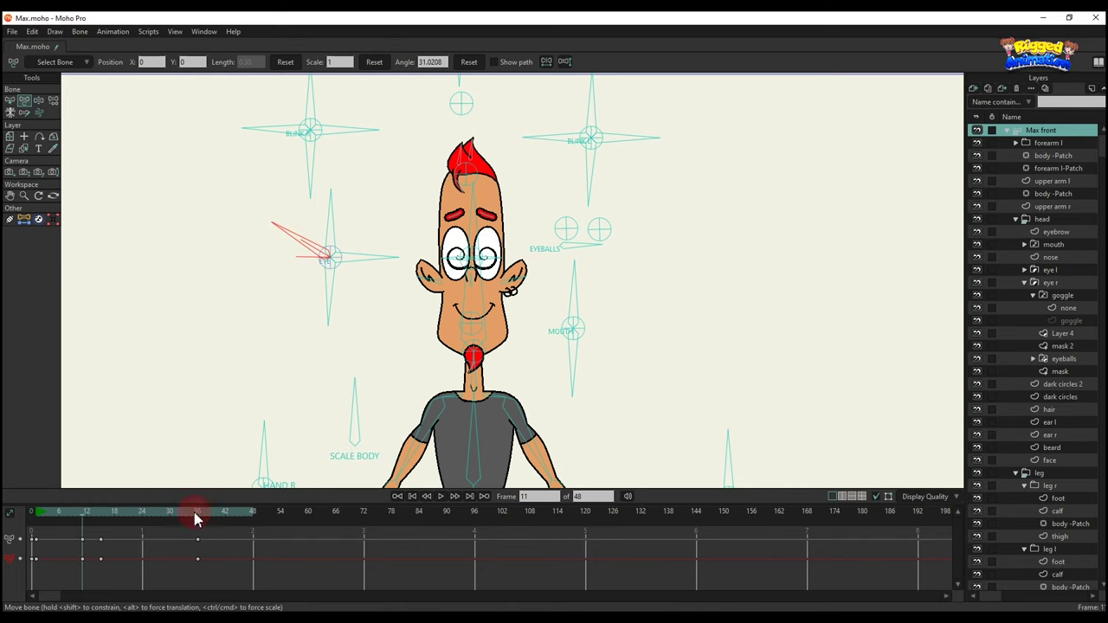
{"action": "left_click_drag", "start_coordinate": [100, 527], "coordinate": [67, 518]}
{"action": "key", "text": "BackSpace"}
Step: Switch the pupils to dollar signs and spirals with the EYE control, playing the animation between changes
{"action": "left_click_drag", "start_coordinate": [285, 249], "coordinate": [290, 242]}
{"action": "key", "text": "space"}
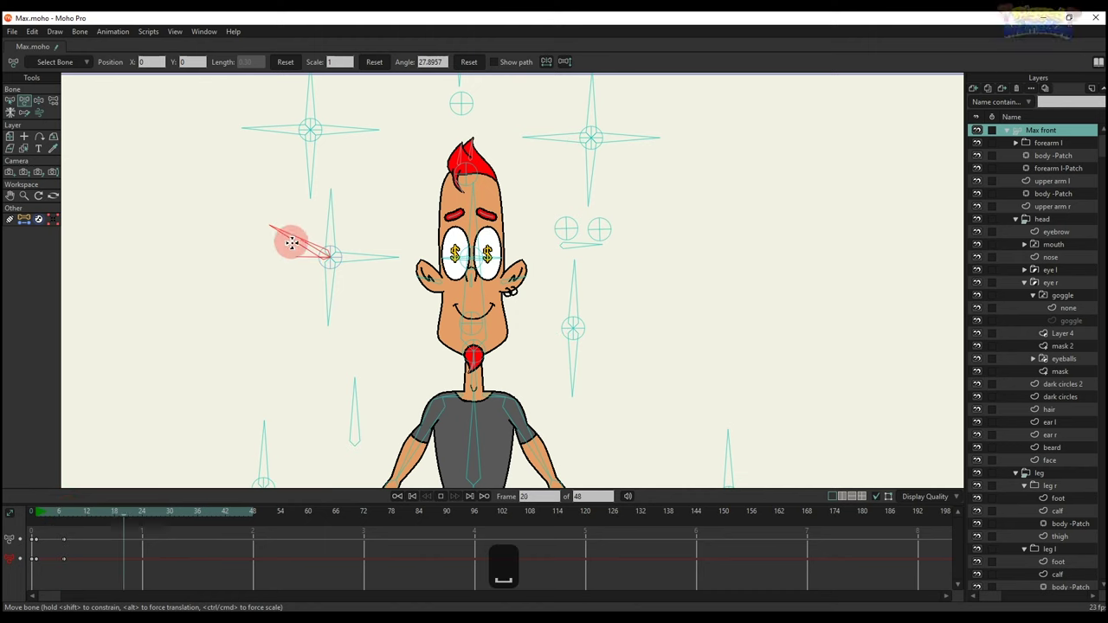
{"action": "key", "text": "space"}
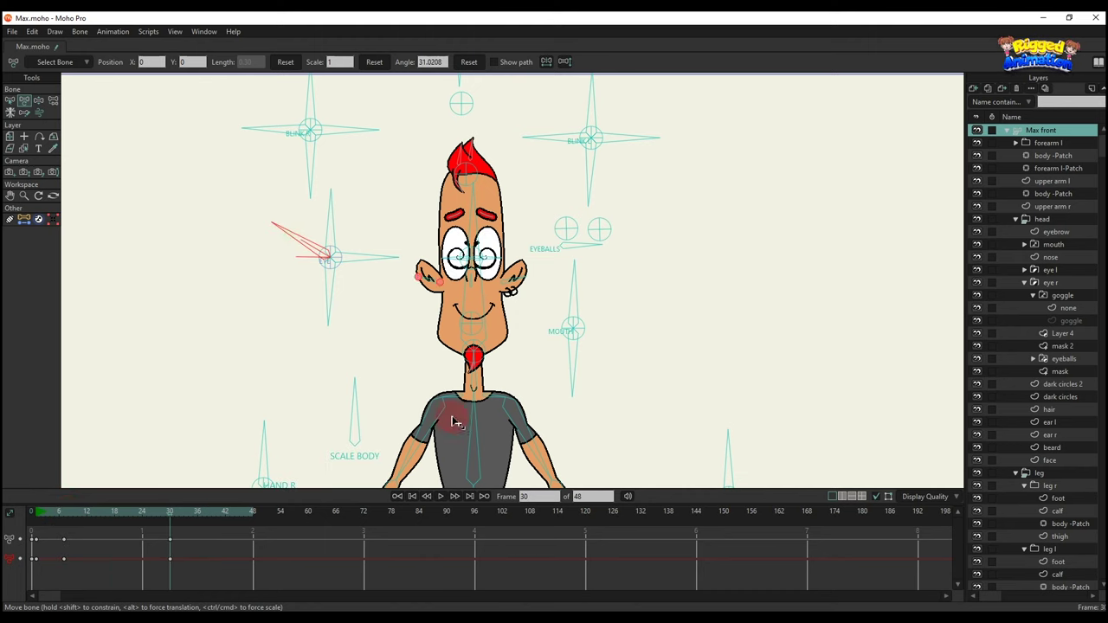
Step: Extend the playback range to frame 168 and play back the spiral eyes
{"action": "left_click", "coordinate": [806, 512]}
{"action": "key", "text": "space"}
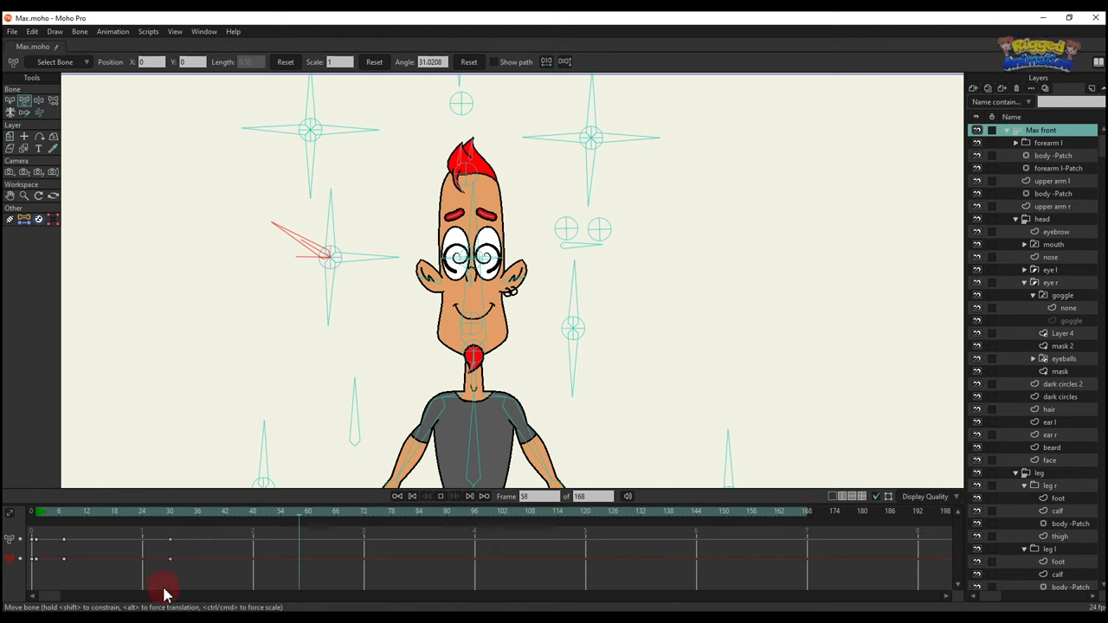
{"action": "key", "text": "space"}
Step: Delete all the EYE control keyframes from the timeline
{"action": "left_click_drag", "start_coordinate": [202, 577], "coordinate": [7, 522]}
{"action": "key", "text": "BackSpace"}
{"action": "left_click", "coordinate": [194, 340]}
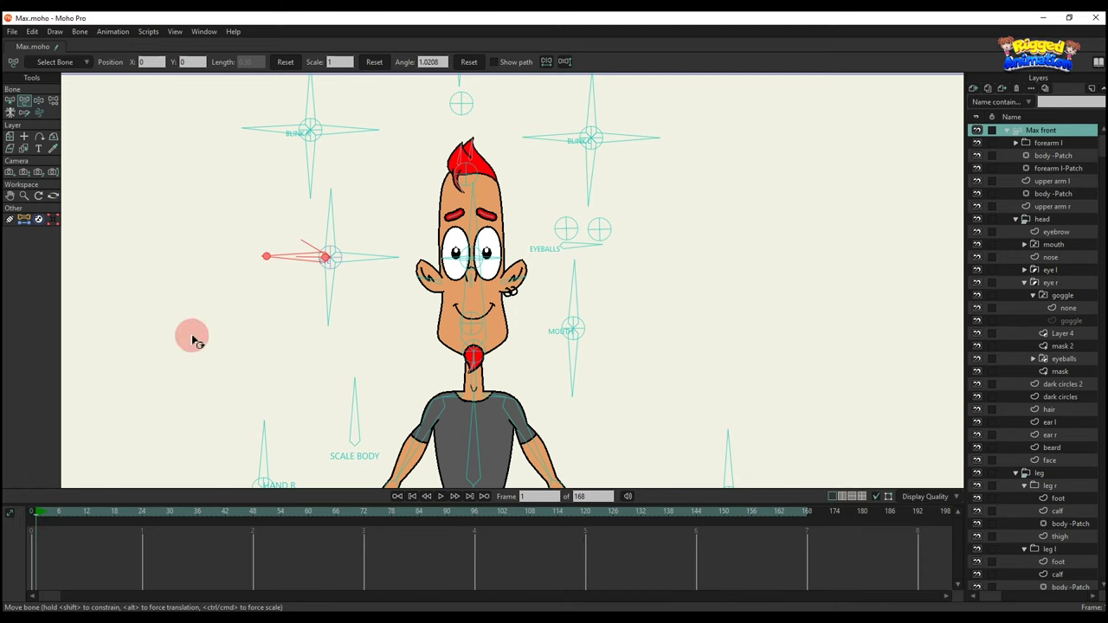
Step: Turn the head and stretch the eyes with the HEAD and EYE controls, play the animation, and delete the resulting keyframes
{"action": "scroll", "coordinate": [450, 176], "scroll_direction": "down", "scroll_amount": 1}
{"action": "left_click_drag", "start_coordinate": [450, 165], "coordinate": [450, 251]}
{"action": "left_click_drag", "start_coordinate": [457, 109], "coordinate": [435, 110]}
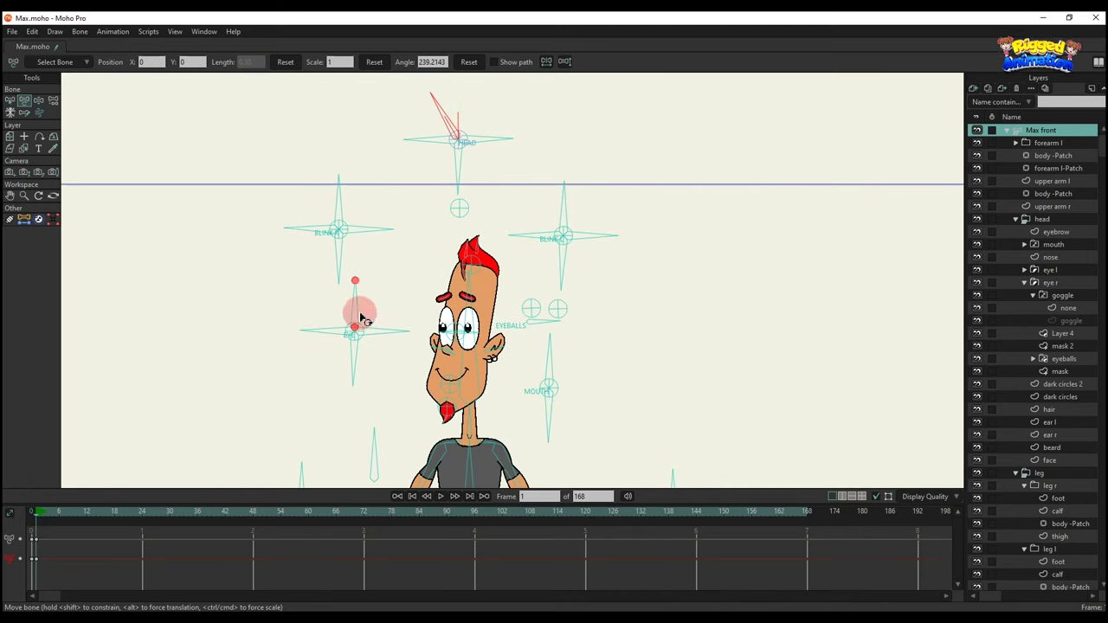
{"action": "left_click_drag", "start_coordinate": [384, 324], "coordinate": [369, 402]}
{"action": "key", "text": "space"}
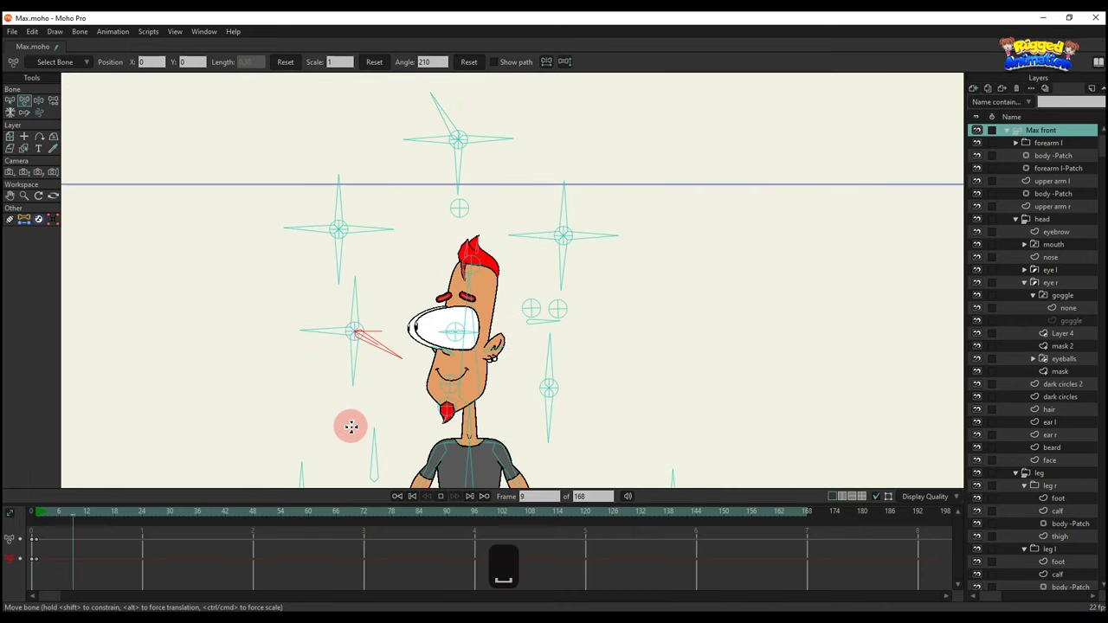
{"action": "key", "text": "space"}
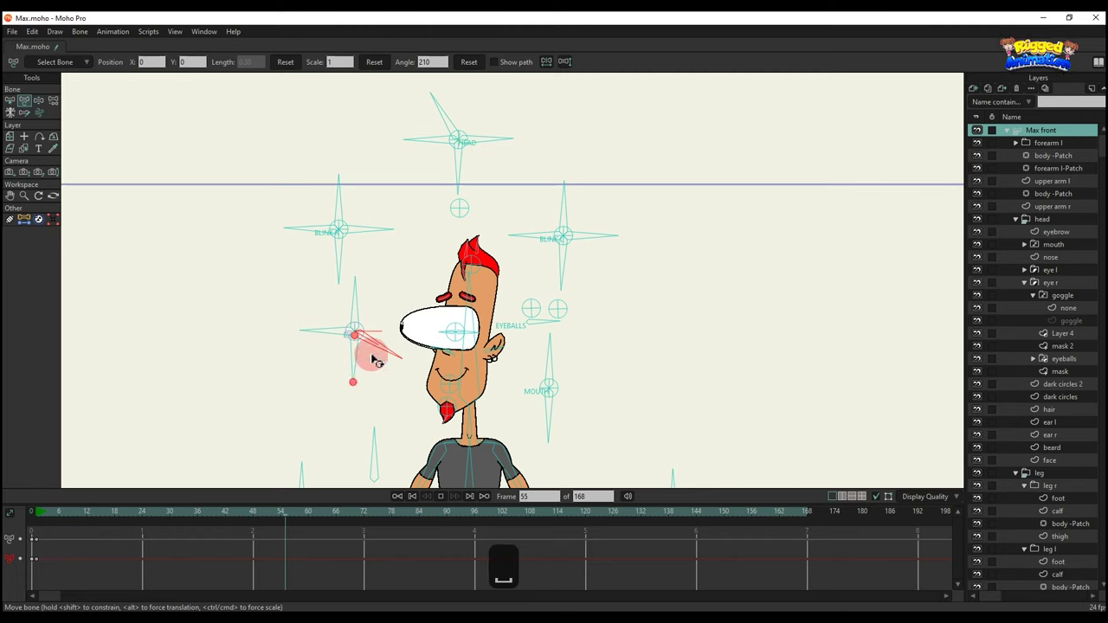
{"action": "left_click_drag", "start_coordinate": [439, 113], "coordinate": [484, 117]}
{"action": "left_click_drag", "start_coordinate": [378, 368], "coordinate": [379, 288]}
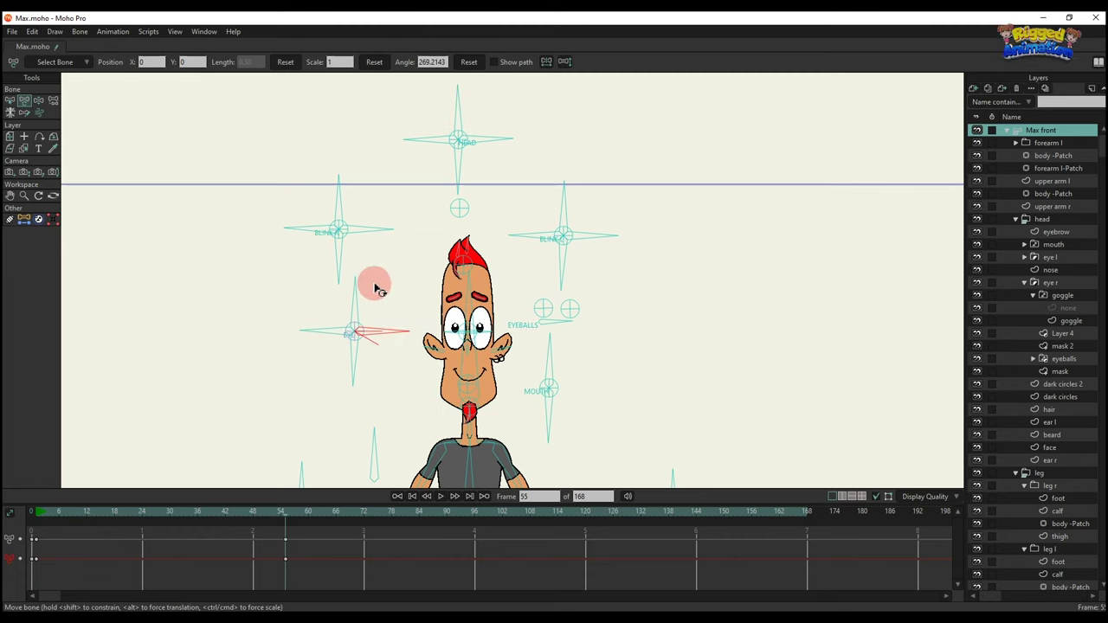
{"action": "left_click_drag", "start_coordinate": [362, 365], "coordinate": [451, 335]}
{"action": "key", "text": "BackSpace"}
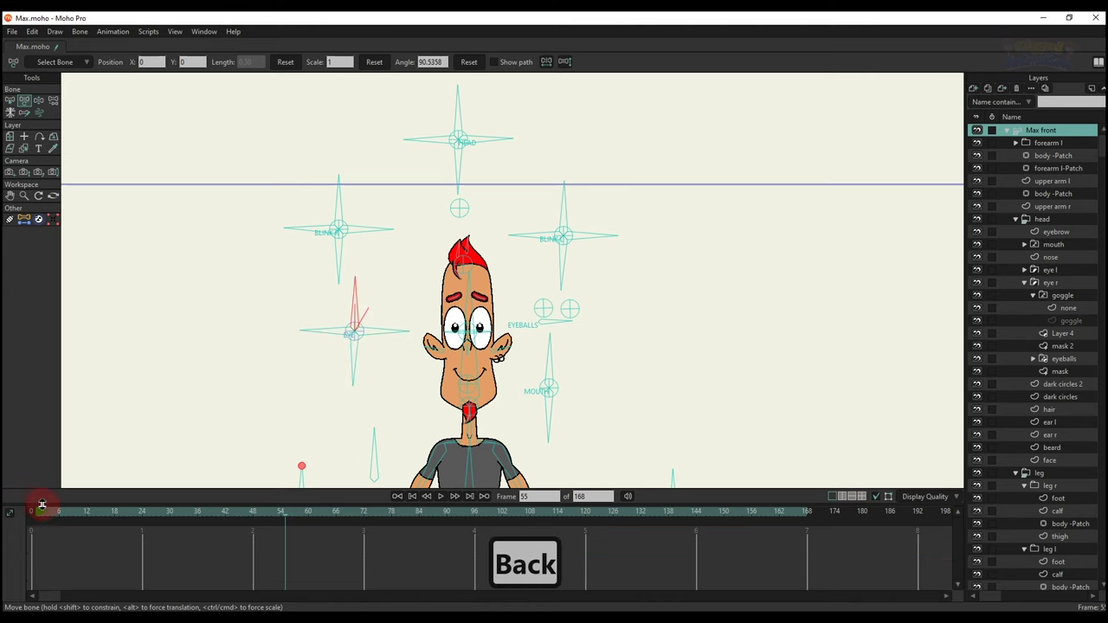
Step: Move the EYEBALLS control and its handle at frame 3 to test the pupil movement, and delete the keyframes
{"action": "scroll", "coordinate": [396, 383], "scroll_direction": "up", "scroll_amount": 3}
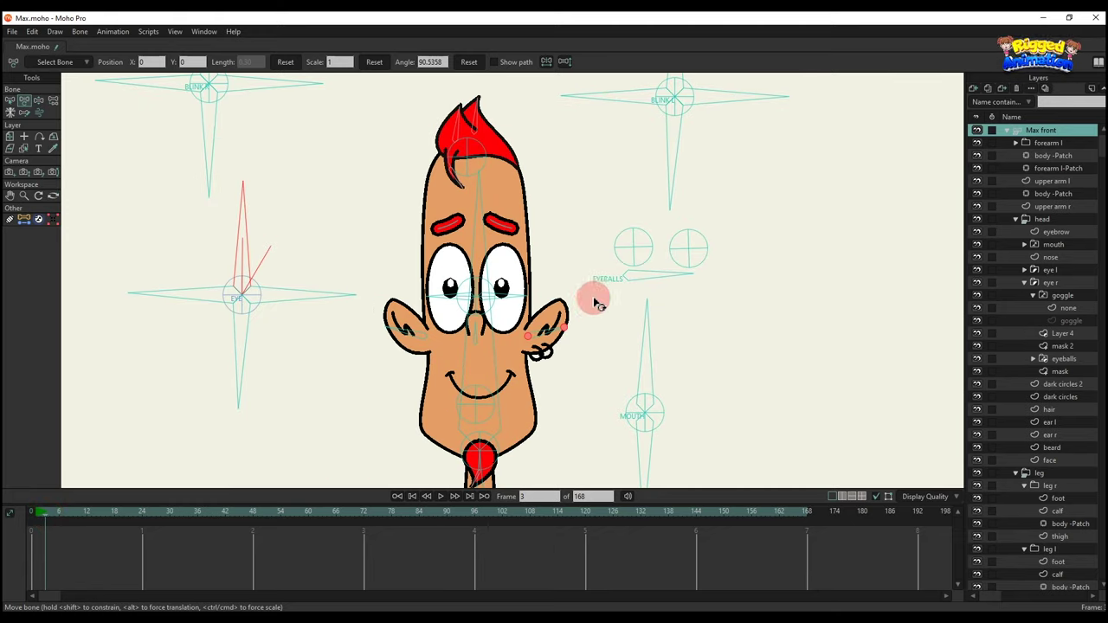
{"action": "left_click_drag", "start_coordinate": [629, 280], "coordinate": [695, 289]}
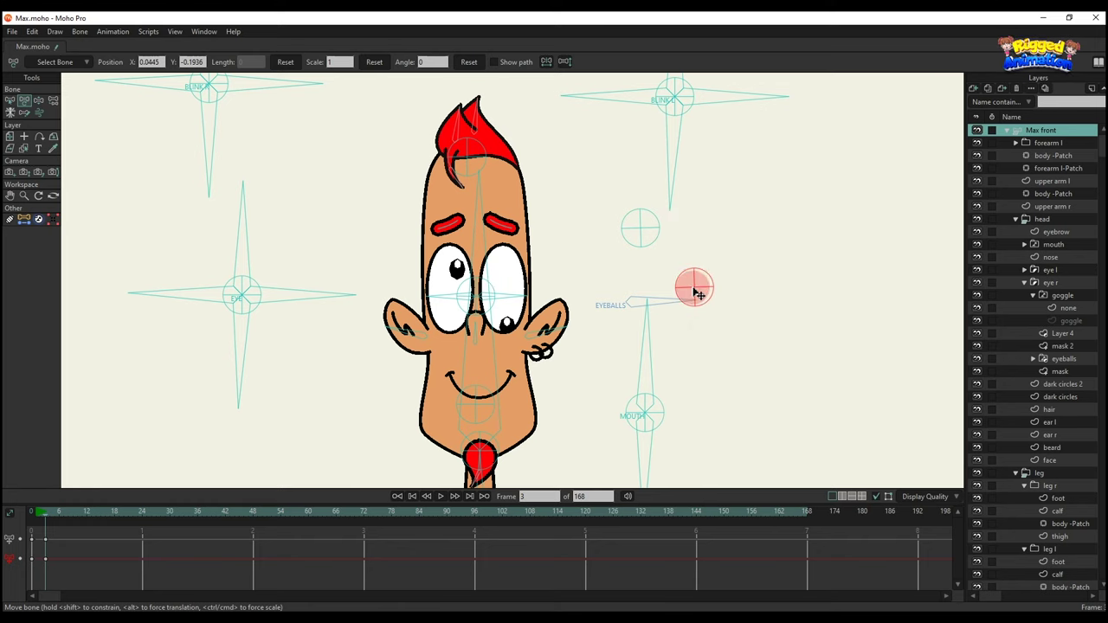
{"action": "scroll", "coordinate": [567, 318], "scroll_direction": "down", "scroll_amount": 1}
{"action": "key", "text": "BackSpace"}
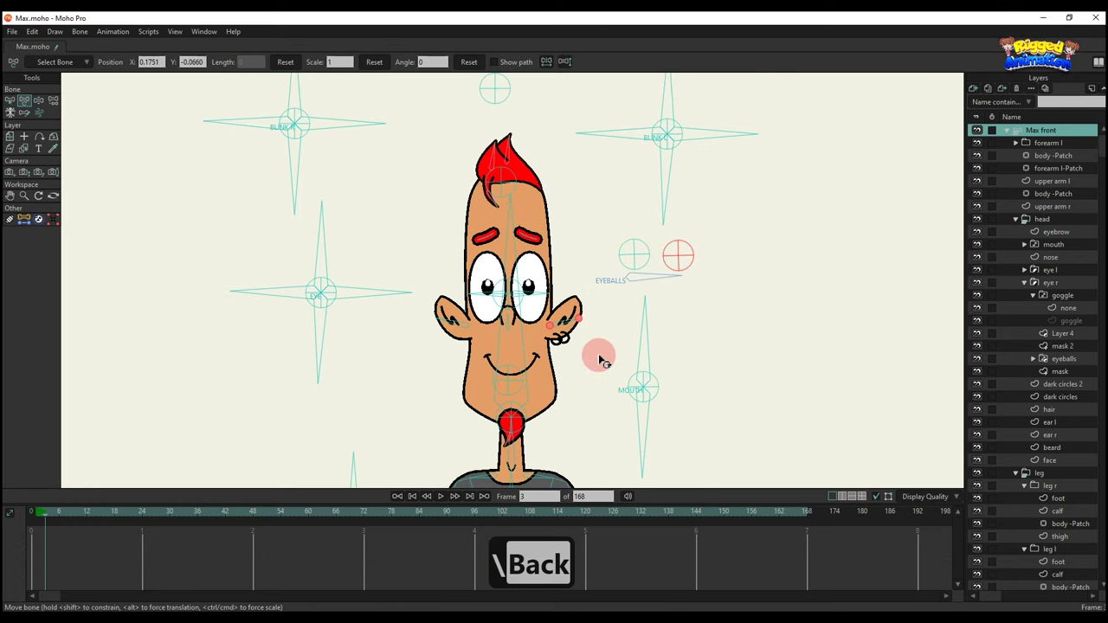
Step: Rotate the MOUTH control's bones to test the open mouth shapes, and delete the resulting keyframes
{"action": "scroll", "coordinate": [579, 329], "scroll_direction": "up", "scroll_amount": 3}
{"action": "left_click_drag", "start_coordinate": [611, 332], "coordinate": [670, 341]}
{"action": "scroll", "coordinate": [684, 364], "scroll_direction": "down", "scroll_amount": 1}
{"action": "left_click_drag", "start_coordinate": [149, 561], "coordinate": [4, 523]}
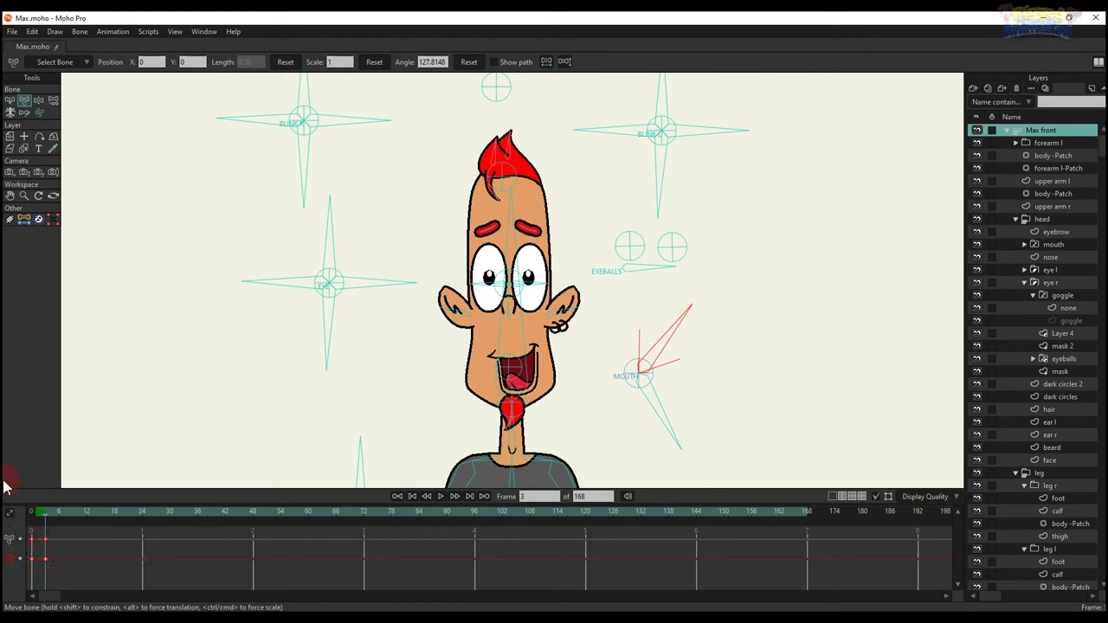
{"action": "key", "text": "BackSpace"}
Step: Rotate the SCALE BODY bone to an angle of 120 at frame 4 to test it, and delete its keyframes
{"action": "scroll", "coordinate": [546, 338], "scroll_direction": "down", "scroll_amount": 2}
{"action": "left_click_drag", "start_coordinate": [543, 356], "coordinate": [498, 324]}
{"action": "scroll", "coordinate": [497, 325], "scroll_direction": "up", "scroll_amount": 1}
{"action": "scroll", "coordinate": [494, 328], "scroll_direction": "down", "scroll_amount": 1}
{"action": "scroll", "coordinate": [439, 395], "scroll_direction": "up", "scroll_amount": 1}
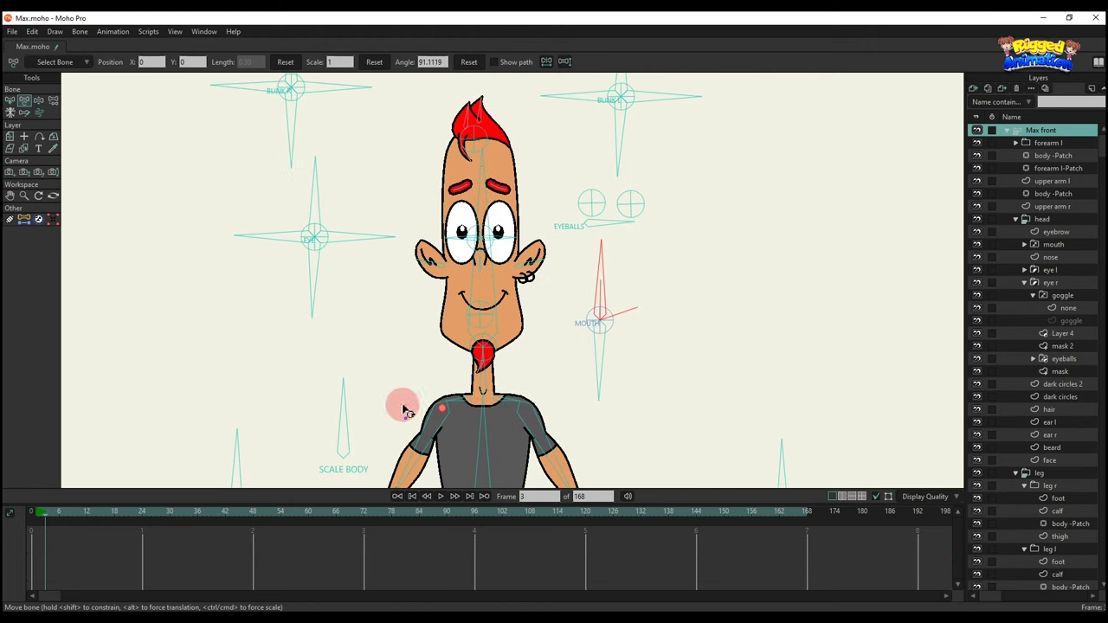
{"action": "left_click_drag", "start_coordinate": [405, 409], "coordinate": [398, 251]}
{"action": "scroll", "coordinate": [398, 251], "scroll_direction": "down", "scroll_amount": 2}
{"action": "key", "text": "t"}
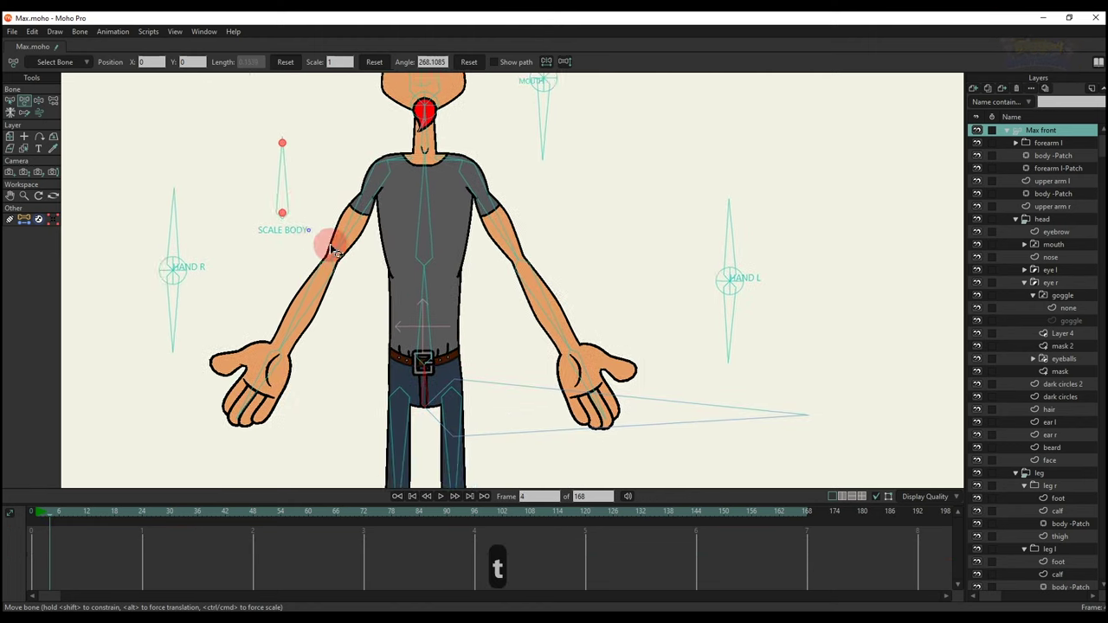
{"action": "left_click_drag", "start_coordinate": [330, 250], "coordinate": [393, 277]}
{"action": "left_click_drag", "start_coordinate": [320, 210], "coordinate": [443, 206]}
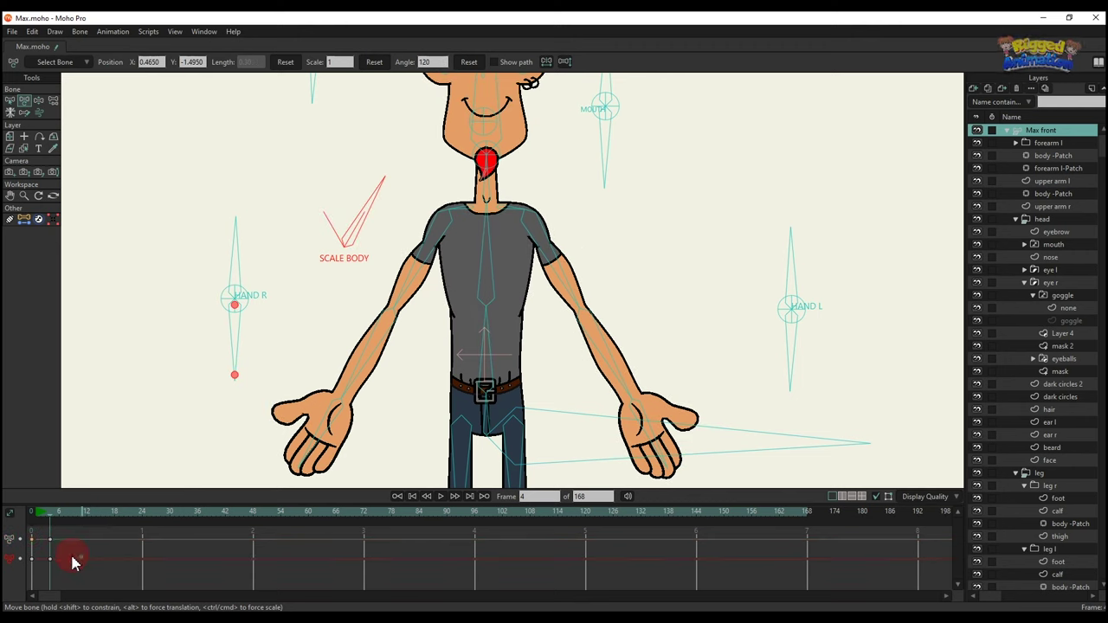
{"action": "left_click_drag", "start_coordinate": [73, 558], "coordinate": [26, 530]}
{"action": "key", "text": "BackSpace"}
Step: Tilt the upper torso bone to an angle of about 10 to test the body bend, and delete its keyframes
{"action": "left_click_drag", "start_coordinate": [416, 425], "coordinate": [416, 466]}
{"action": "left_click_drag", "start_coordinate": [487, 267], "coordinate": [500, 265]}
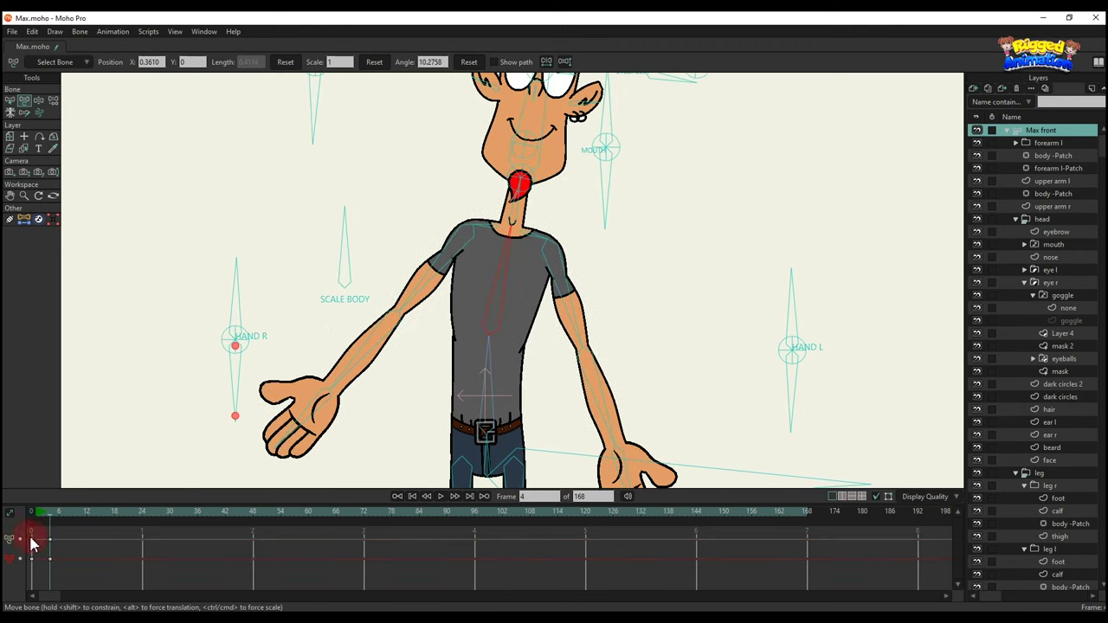
{"action": "key", "text": "BackSpace"}
Step: Raise both shoulder bones to test the arm movement, and delete the resulting keyframes
{"action": "scroll", "coordinate": [453, 239], "scroll_direction": "up", "scroll_amount": 3}
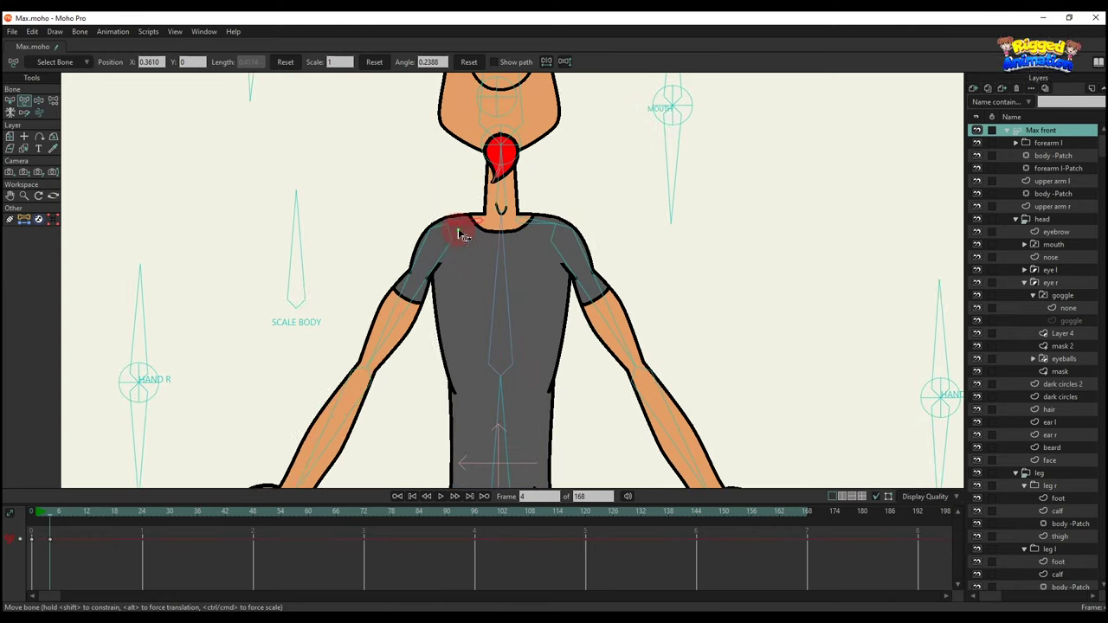
{"action": "left_click_drag", "start_coordinate": [456, 228], "coordinate": [451, 216]}
{"action": "left_click_drag", "start_coordinate": [537, 226], "coordinate": [541, 219]}
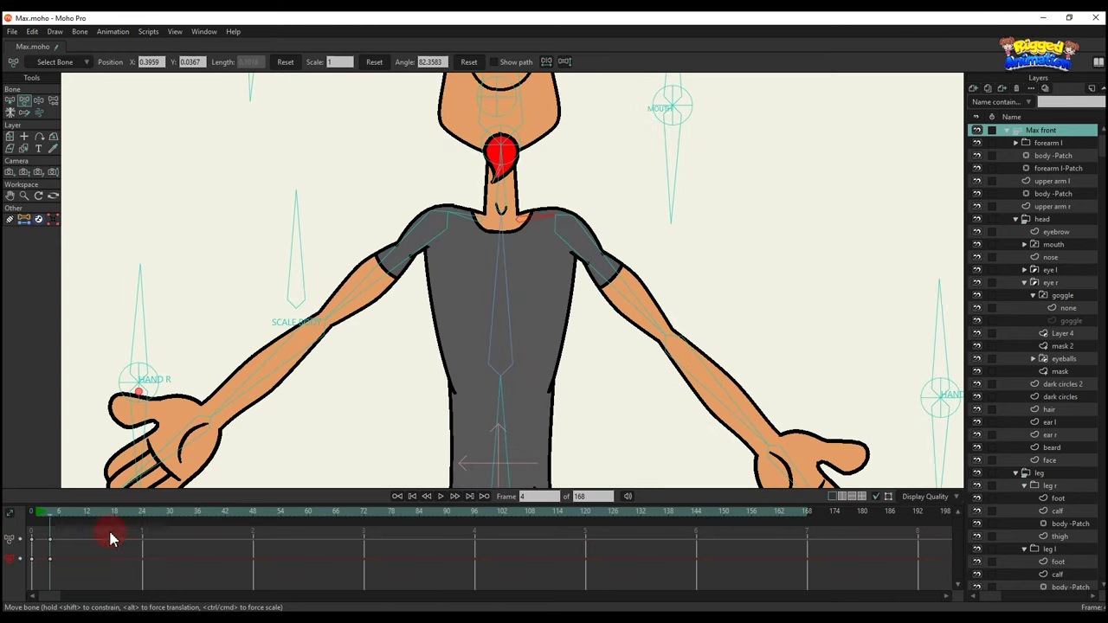
{"action": "left_click_drag", "start_coordinate": [109, 551], "coordinate": [4, 487]}
{"action": "key", "text": "BackSpace"}
Step: Bend both arms at the elbows so the forearms and open hands point upward and outward at frame 4
{"action": "scroll", "coordinate": [383, 325], "scroll_direction": "down", "scroll_amount": 2}
{"action": "mouse_move", "coordinate": [385, 324]}
{"action": "left_mouse_down"}
{"action": "mouse_move", "coordinate": [364, 314]}
{"action": "mouse_move", "coordinate": [388, 328]}
{"action": "left_mouse_up"}
{"action": "left_click_drag", "start_coordinate": [346, 410], "coordinate": [318, 315]}
{"action": "left_click_drag", "start_coordinate": [595, 390], "coordinate": [570, 315]}
{"action": "scroll", "coordinate": [595, 295], "scroll_direction": "down", "scroll_amount": 2}
{"action": "scroll", "coordinate": [591, 308], "scroll_direction": "down", "scroll_amount": 1}
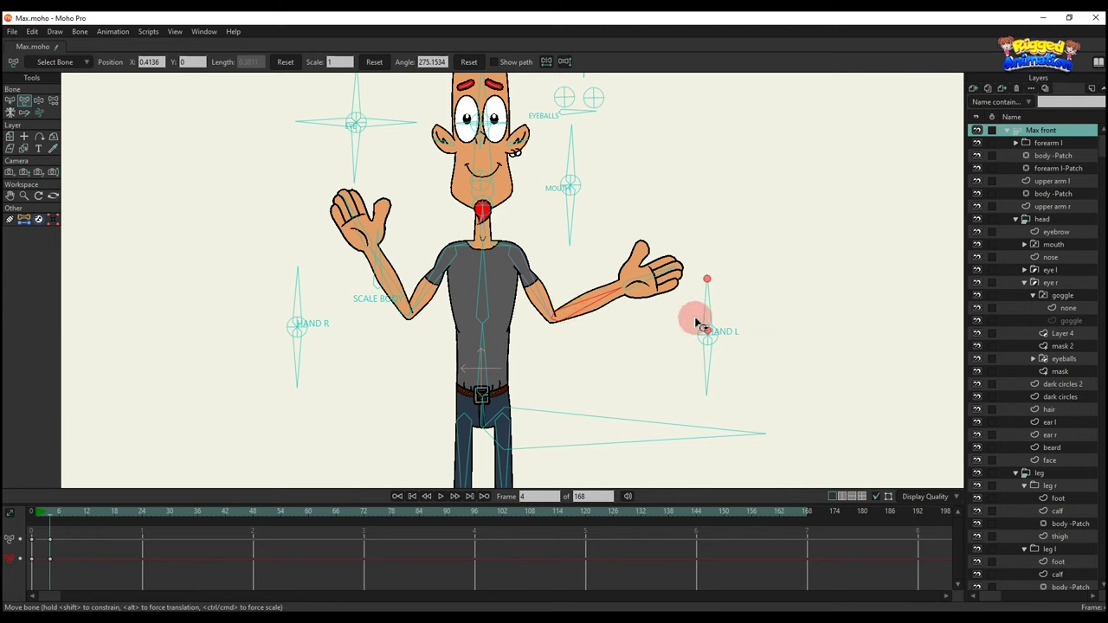
Step: Turn both hands sideways with the HAND L and HAND R controls, and fold the left forearm behind the waist with its hand adjusted
{"action": "left_click_drag", "start_coordinate": [696, 320], "coordinate": [740, 360]}
{"action": "left_click_drag", "start_coordinate": [296, 298], "coordinate": [214, 368]}
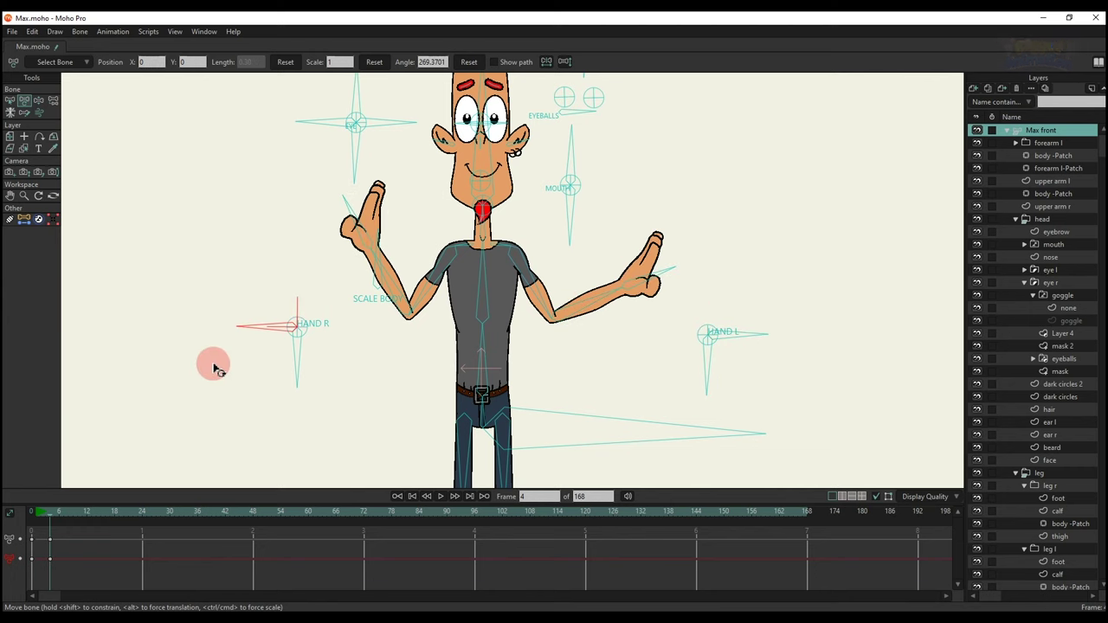
{"action": "left_click_drag", "start_coordinate": [627, 308], "coordinate": [511, 350]}
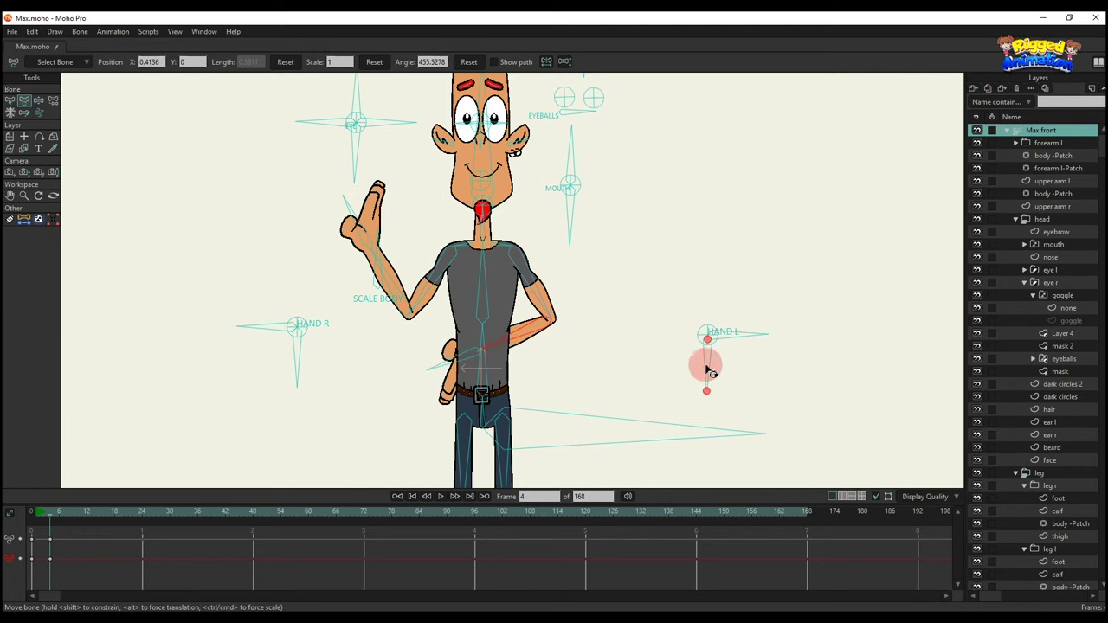
{"action": "left_click_drag", "start_coordinate": [708, 370], "coordinate": [773, 348]}
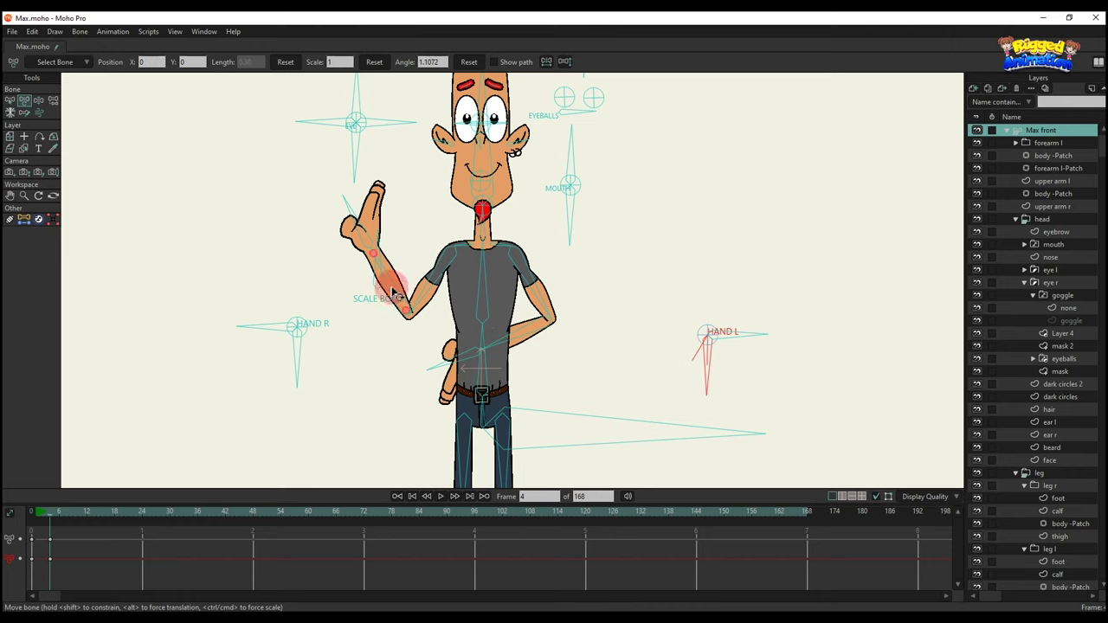
Step: Fold the right forearm across the waist, rotate the HAND R control's lower bone to 240, and delete the arm and hand keyframes
{"action": "left_click_drag", "start_coordinate": [412, 297], "coordinate": [449, 329]}
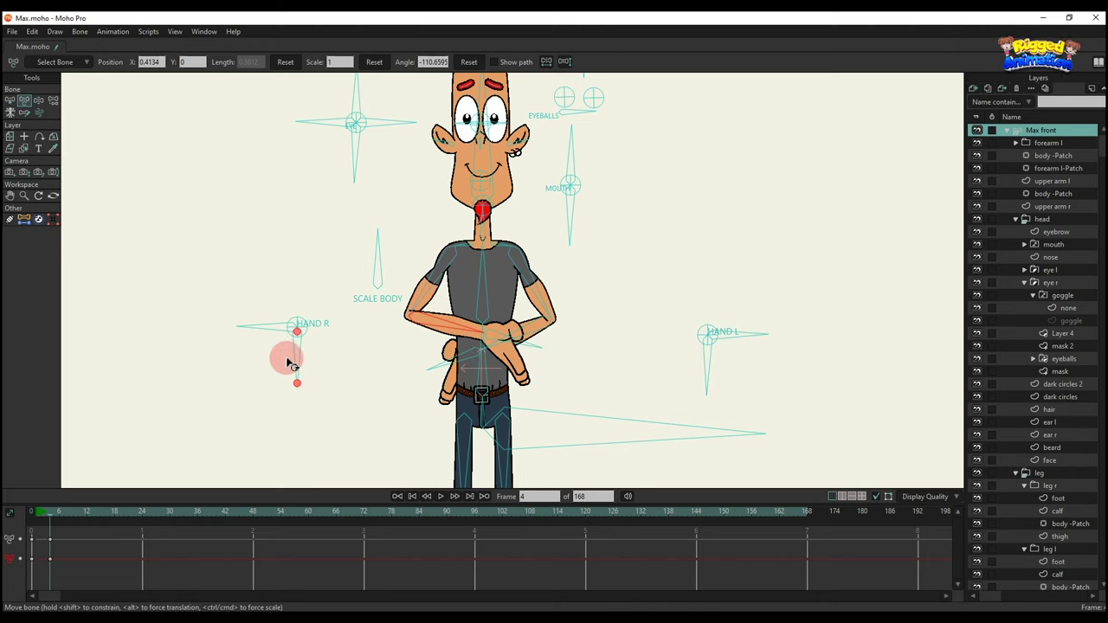
{"action": "left_click_drag", "start_coordinate": [290, 364], "coordinate": [329, 381]}
{"action": "left_click_drag", "start_coordinate": [353, 338], "coordinate": [411, 326]}
{"action": "scroll", "coordinate": [412, 325], "scroll_direction": "down", "scroll_amount": 2}
{"action": "left_click_drag", "start_coordinate": [127, 565], "coordinate": [8, 505]}
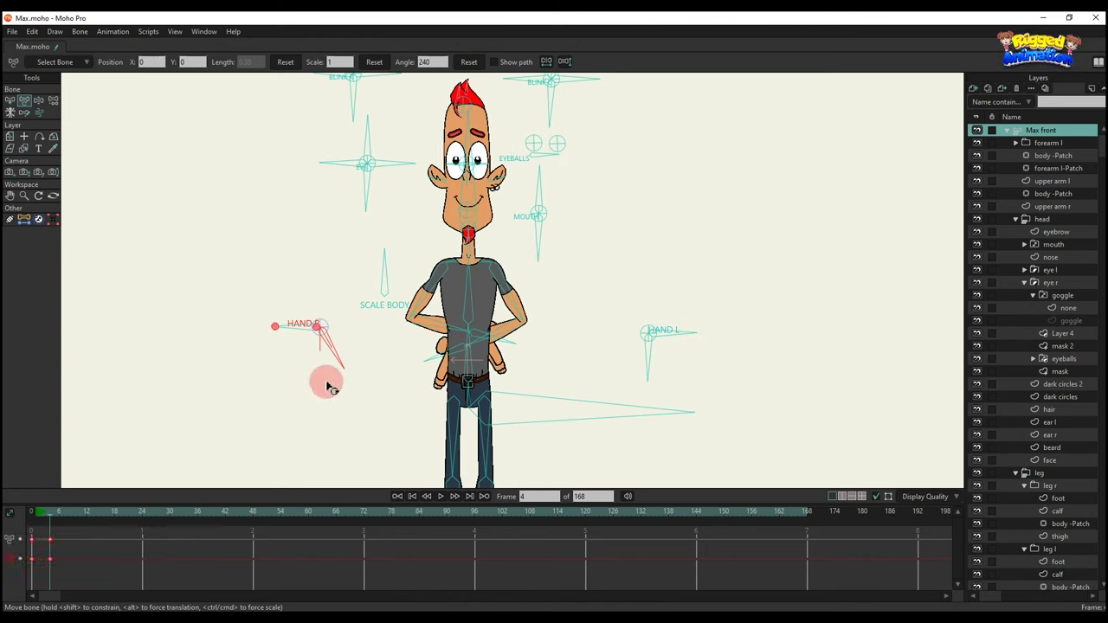
{"action": "key", "text": "BackSpace"}
Step: Cross the right leg over the left and rotate the LEG control to test the leg rig, and delete the resulting keyframes
{"action": "scroll", "coordinate": [511, 380], "scroll_direction": "down", "scroll_amount": 2}
{"action": "left_click_drag", "start_coordinate": [511, 400], "coordinate": [505, 304]}
{"action": "scroll", "coordinate": [505, 305], "scroll_direction": "up", "scroll_amount": 2}
{"action": "scroll", "coordinate": [392, 422], "scroll_direction": "up", "scroll_amount": 2}
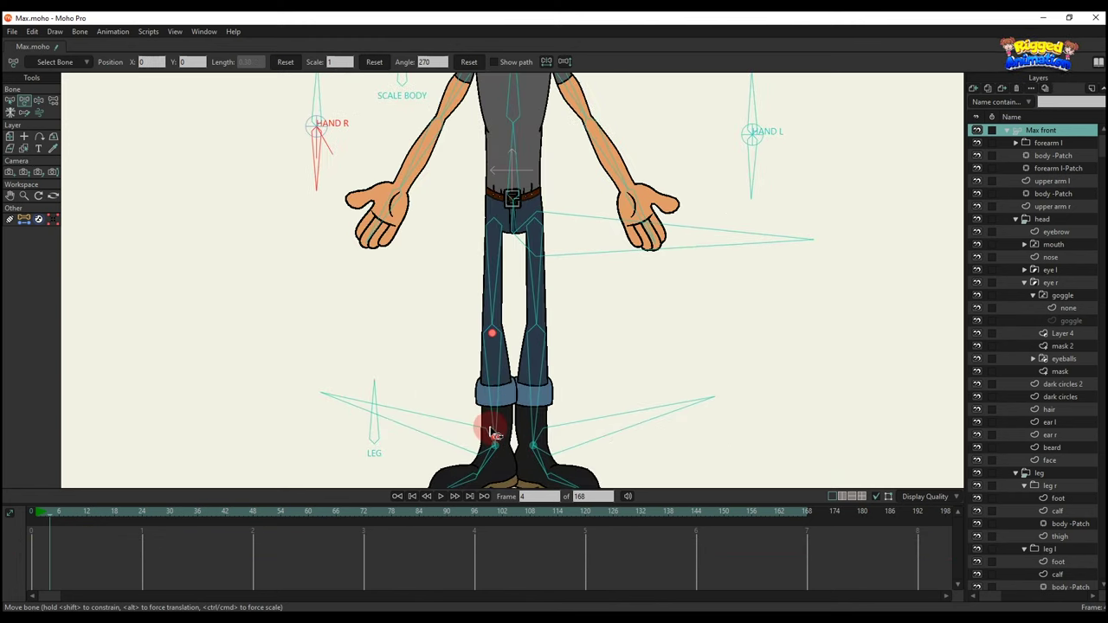
{"action": "left_click_drag", "start_coordinate": [483, 443], "coordinate": [566, 409]}
{"action": "scroll", "coordinate": [521, 397], "scroll_direction": "up", "scroll_amount": 1}
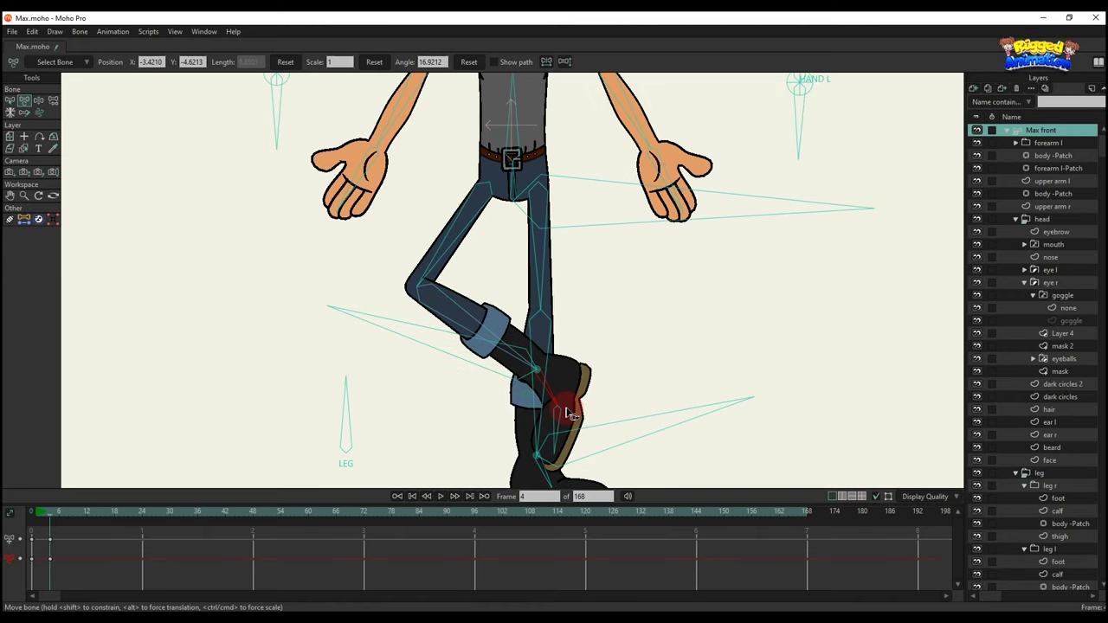
{"action": "scroll", "coordinate": [388, 417], "scroll_direction": "down", "scroll_amount": 1}
{"action": "left_click_drag", "start_coordinate": [389, 417], "coordinate": [176, 511]}
{"action": "key", "text": "BackSpace"}
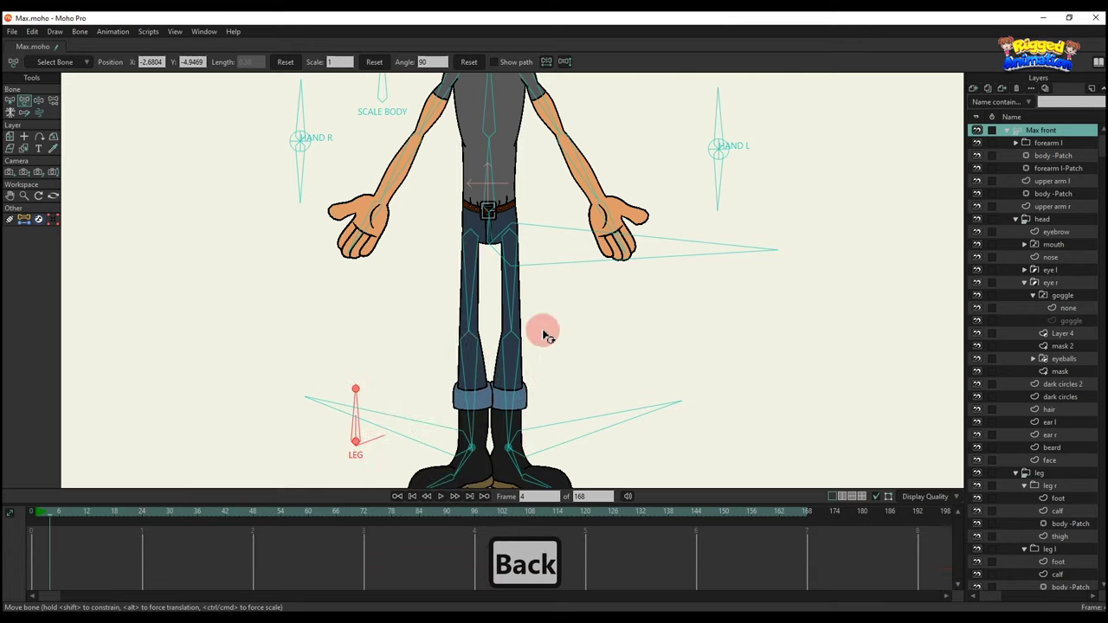
Step: Collapse the Max front layer and insert the WALK action into its timeline at frame 4
{"action": "scroll", "coordinate": [536, 320], "scroll_direction": "down", "scroll_amount": 4}
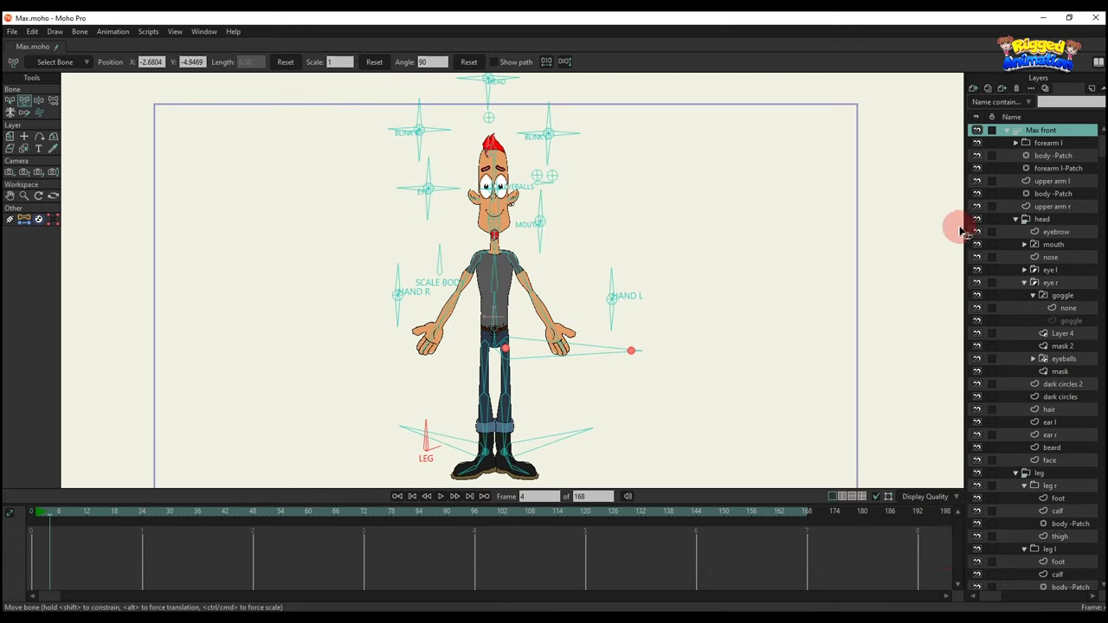
{"action": "left_click", "coordinate": [1011, 132]}
{"action": "left_click", "coordinate": [804, 178]}
{"action": "key", "text": "ctrl+k"}
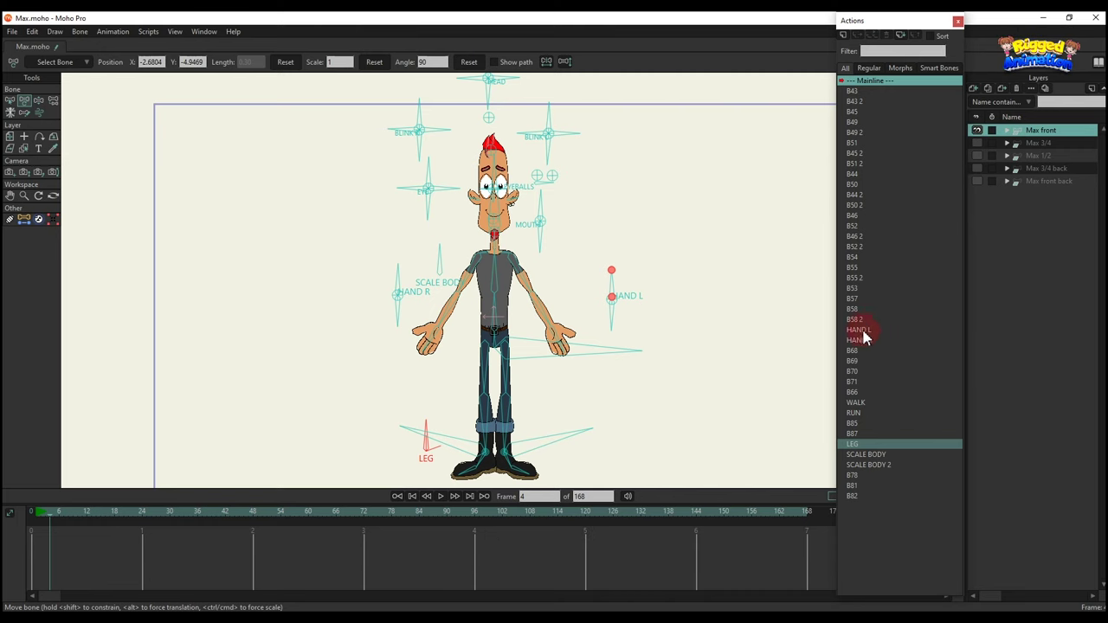
{"action": "double_click", "coordinate": [855, 403]}
{"action": "left_click", "coordinate": [337, 403]}
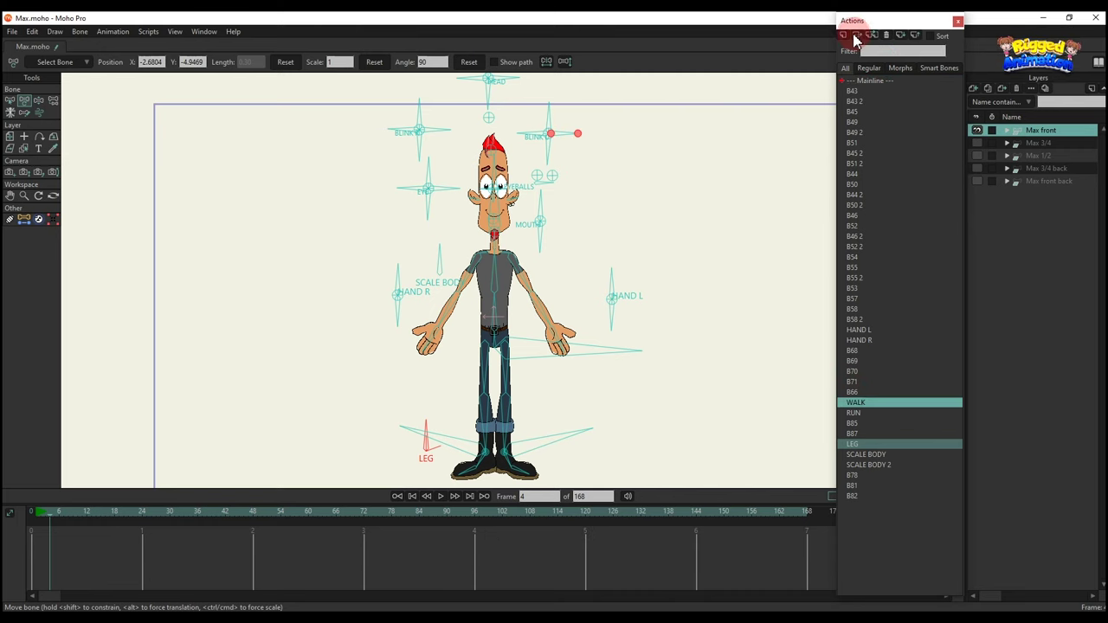
{"action": "scroll", "coordinate": [556, 307], "scroll_direction": "down", "scroll_amount": 1}
{"action": "left_click_drag", "start_coordinate": [535, 329], "coordinate": [504, 329]}
{"action": "scroll", "coordinate": [514, 327], "scroll_direction": "up", "scroll_amount": 1}
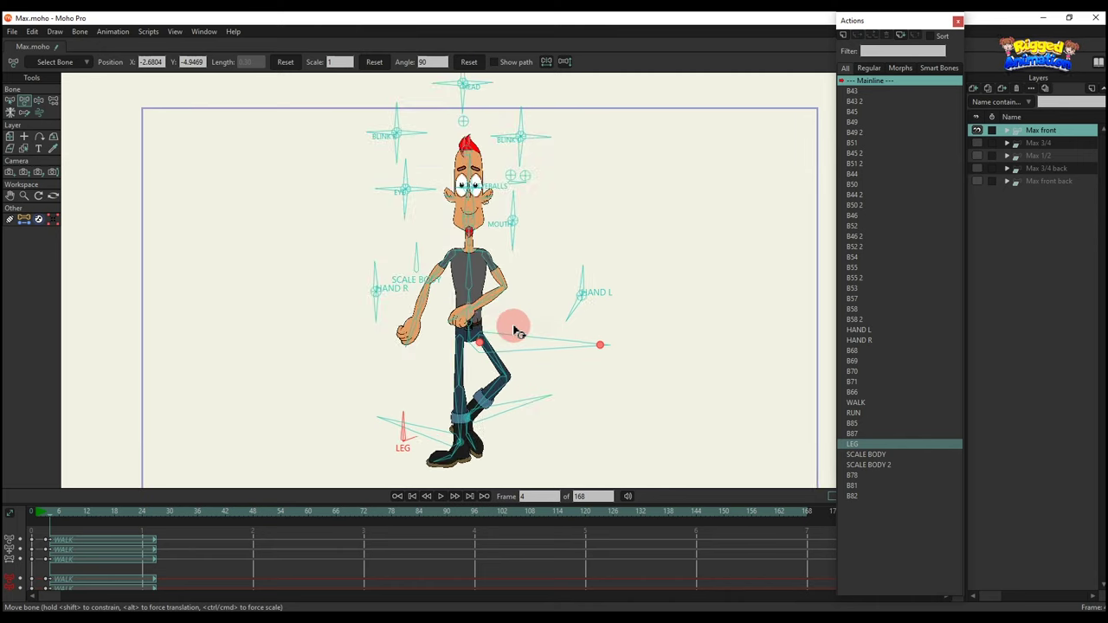
Step: Hide the bone overlay and play back the walk cycle, stopping at frame 106
{"action": "key", "text": "ctrl+shift+c"}
{"action": "key", "text": "space"}
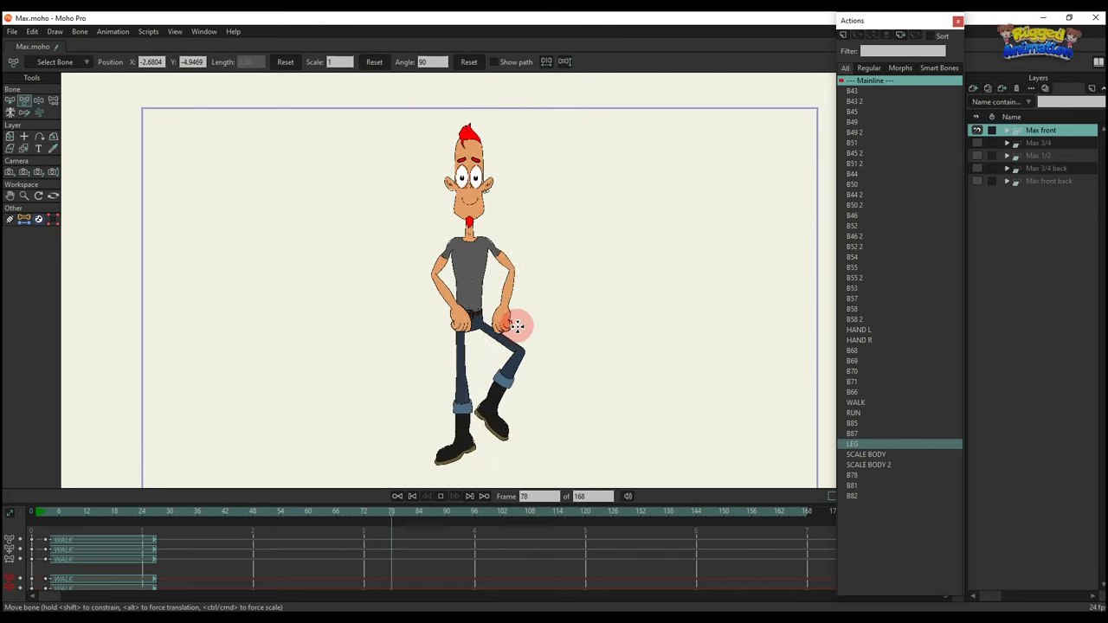
{"action": "key", "text": "space"}
Step: Insert the RUN action at frame 106 and play back the animation to test the run cycle
{"action": "left_click", "coordinate": [858, 413]}
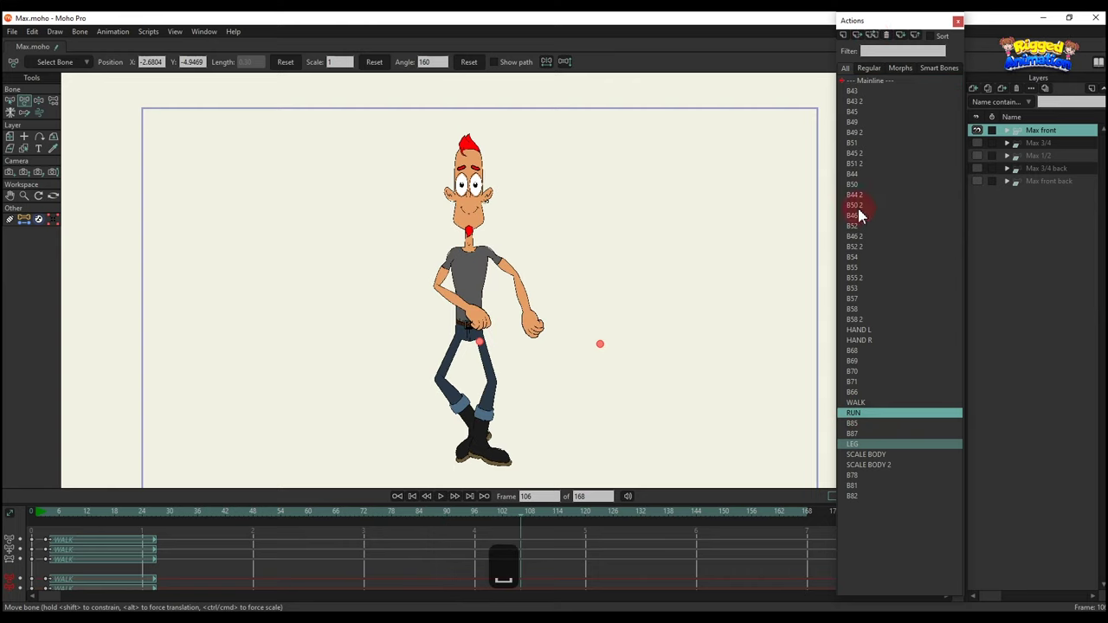
{"action": "key", "text": "space"}
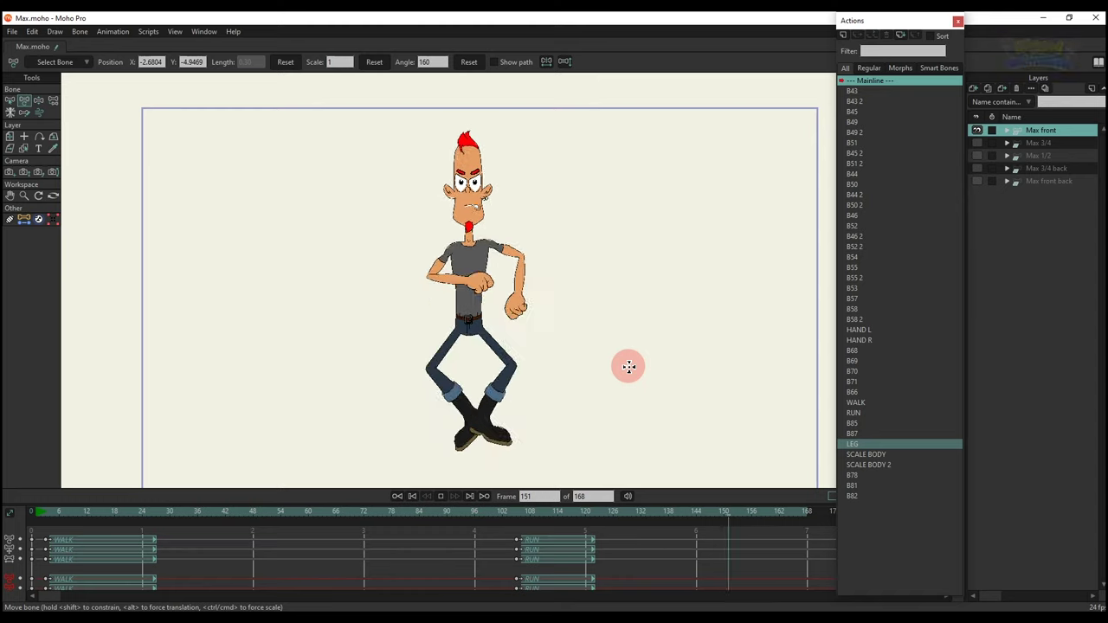
{"action": "key", "text": "space"}
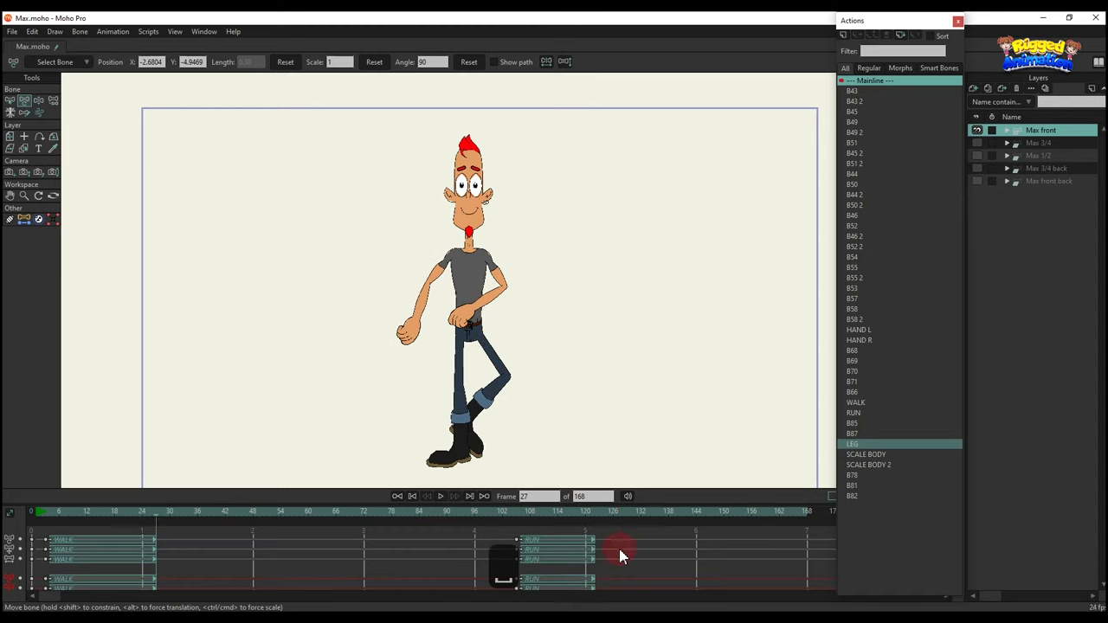
Step: Delete the WALK and RUN clips from the timeline and return to frame 1
{"action": "left_click_drag", "start_coordinate": [625, 568], "coordinate": [5, 445]}
{"action": "key", "text": "BackSpace"}
{"action": "left_click", "coordinate": [40, 512]}
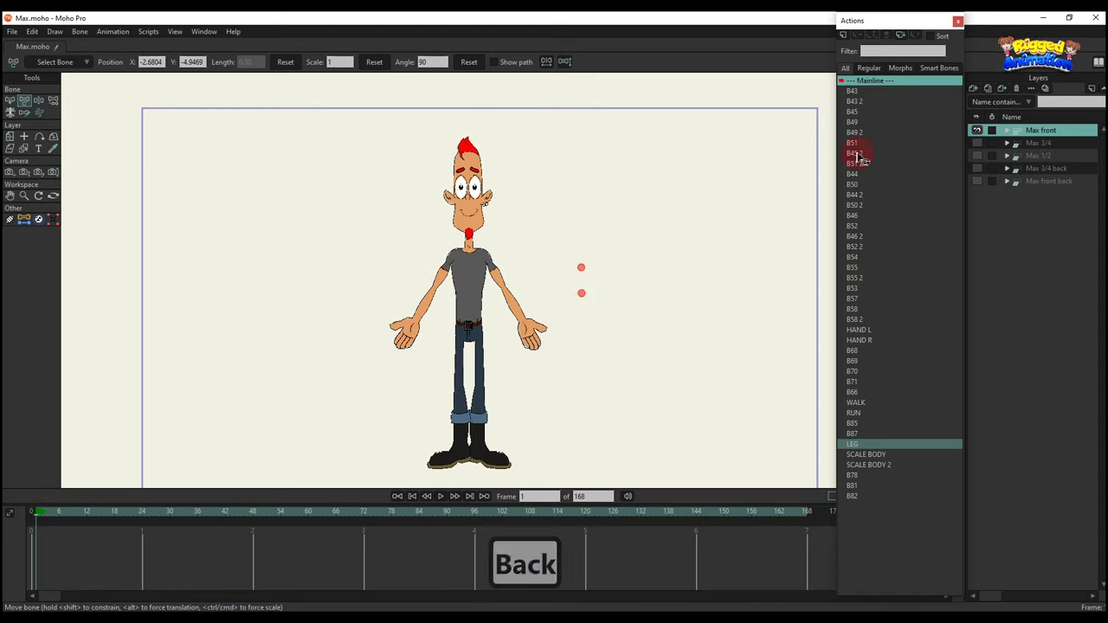
Step: Close the actions list, hide Max front, and make Max 3/4 the visible, selected layer with its bones shown
{"action": "left_click", "coordinate": [957, 20]}
{"action": "left_click", "coordinate": [976, 130]}
{"action": "left_click", "coordinate": [977, 143]}
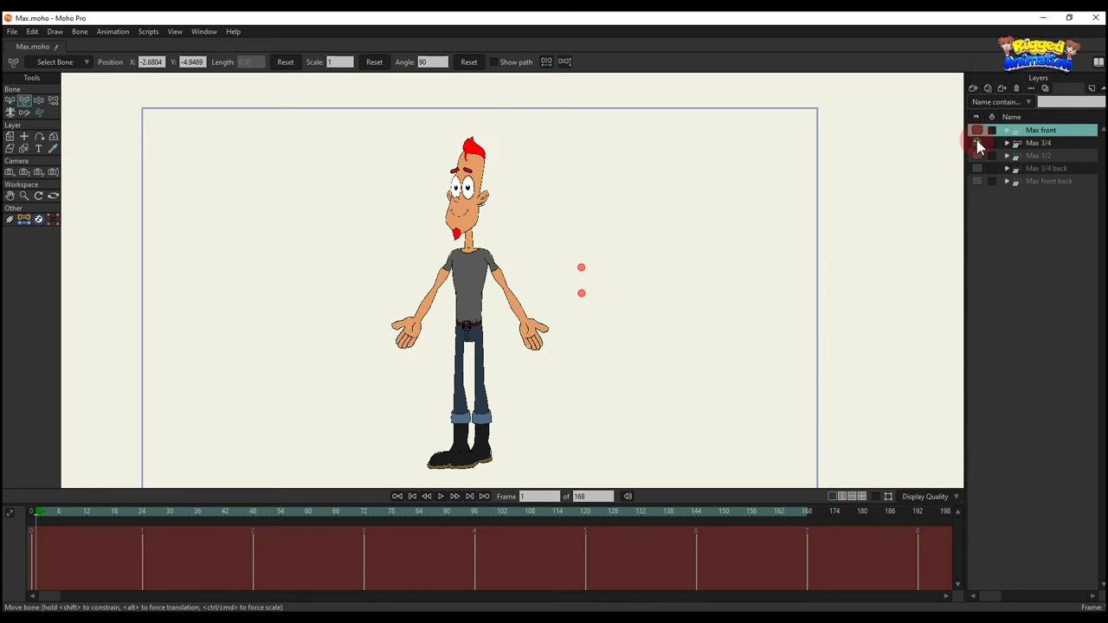
{"action": "left_click", "coordinate": [1039, 142]}
{"action": "key", "text": "ctrl+shift+c"}
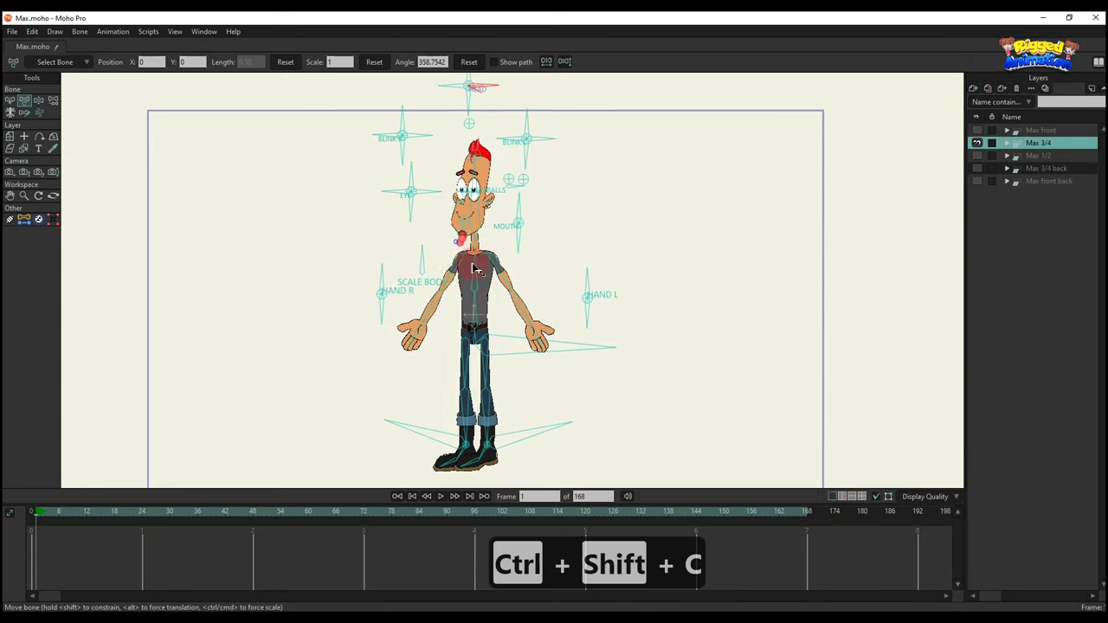
Step: Rotate the HEAD control's bones on Max 3/4 to test the head movement in different directions
{"action": "left_click_drag", "start_coordinate": [519, 143], "coordinate": [478, 208]}
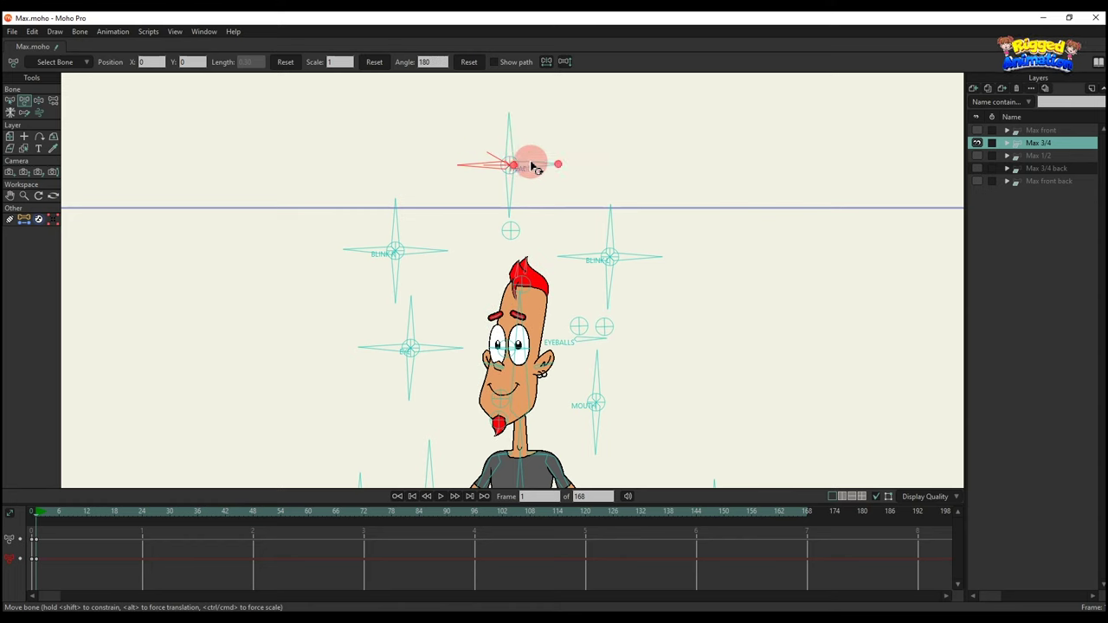
{"action": "left_click_drag", "start_coordinate": [533, 166], "coordinate": [530, 218]}
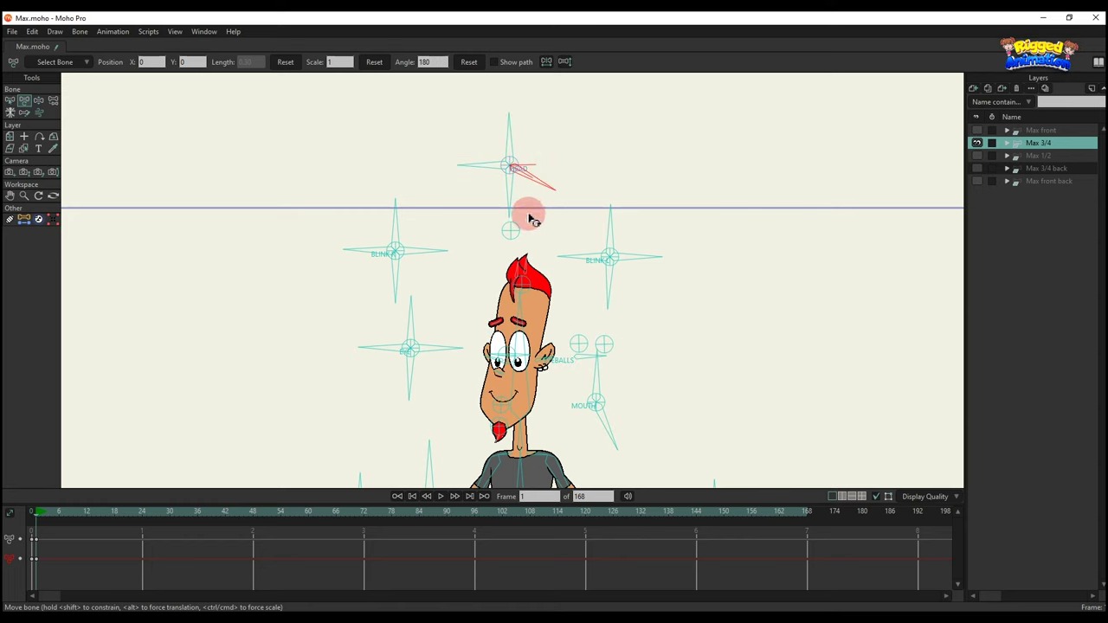
{"action": "left_click_drag", "start_coordinate": [538, 165], "coordinate": [552, 187]}
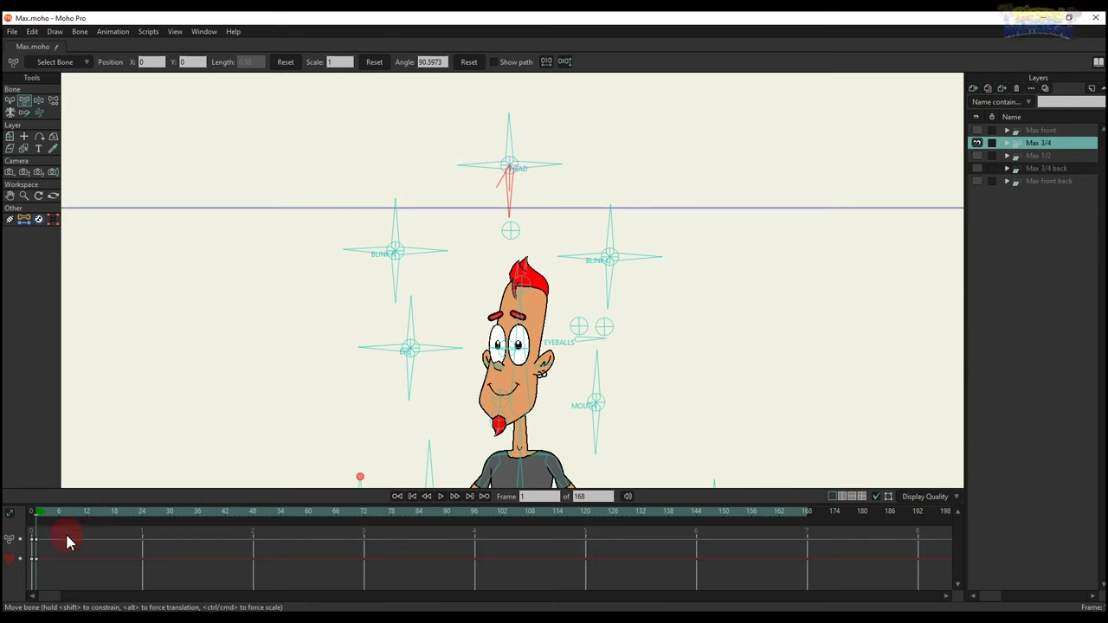
Step: Test the BLINK control above EYE by rotating its upper bone to 120 and its outer bone to about -28, deleting the keyframes
{"action": "left_click", "coordinate": [403, 216]}
{"action": "left_click_drag", "start_coordinate": [397, 224], "coordinate": [441, 270]}
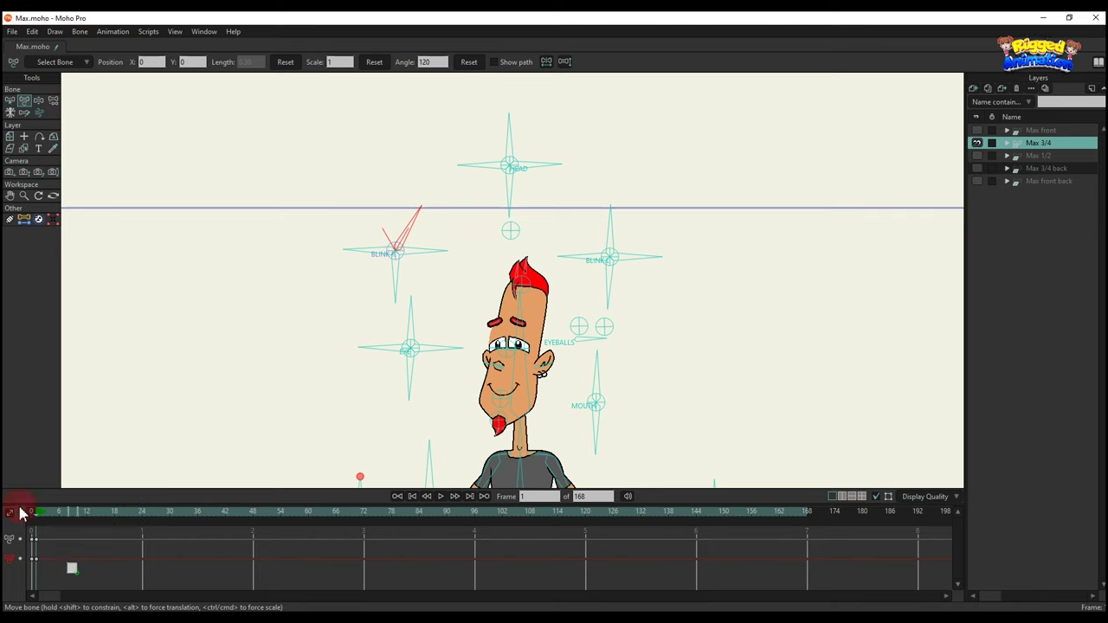
{"action": "left_click_drag", "start_coordinate": [20, 508], "coordinate": [18, 509]}
{"action": "key", "text": "BackSpace"}
{"action": "left_click_drag", "start_coordinate": [381, 232], "coordinate": [410, 377]}
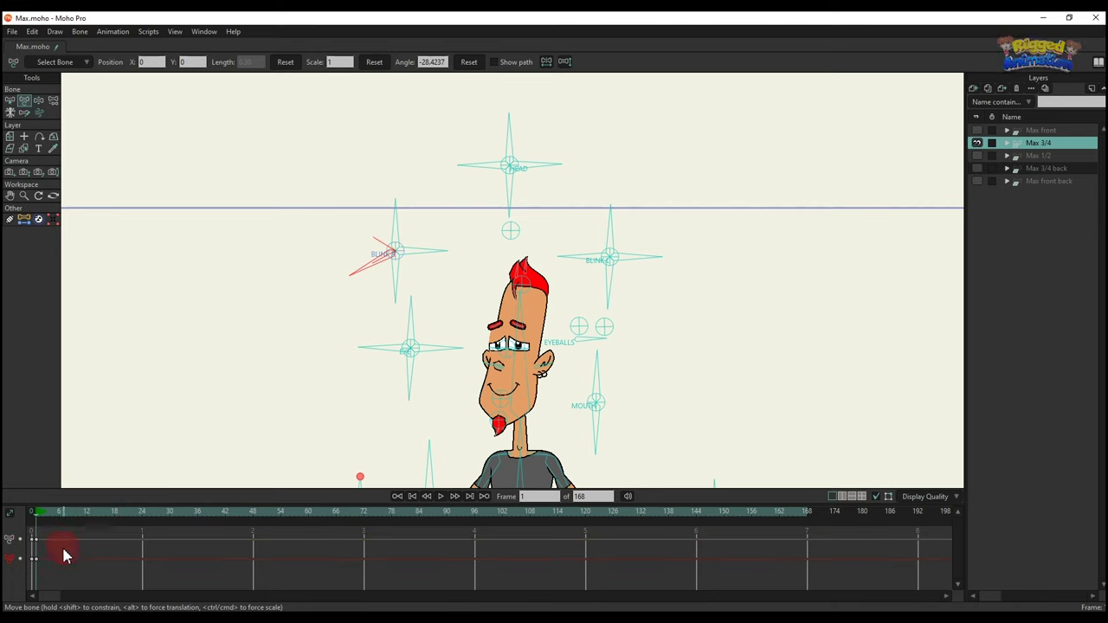
{"action": "key", "text": "BackSpace"}
Step: Rotate the same BLINK control's lower bone to about 240 and its inner bone to test one eye, deleting the keyframes each time
{"action": "left_click_drag", "start_coordinate": [405, 270], "coordinate": [501, 227]}
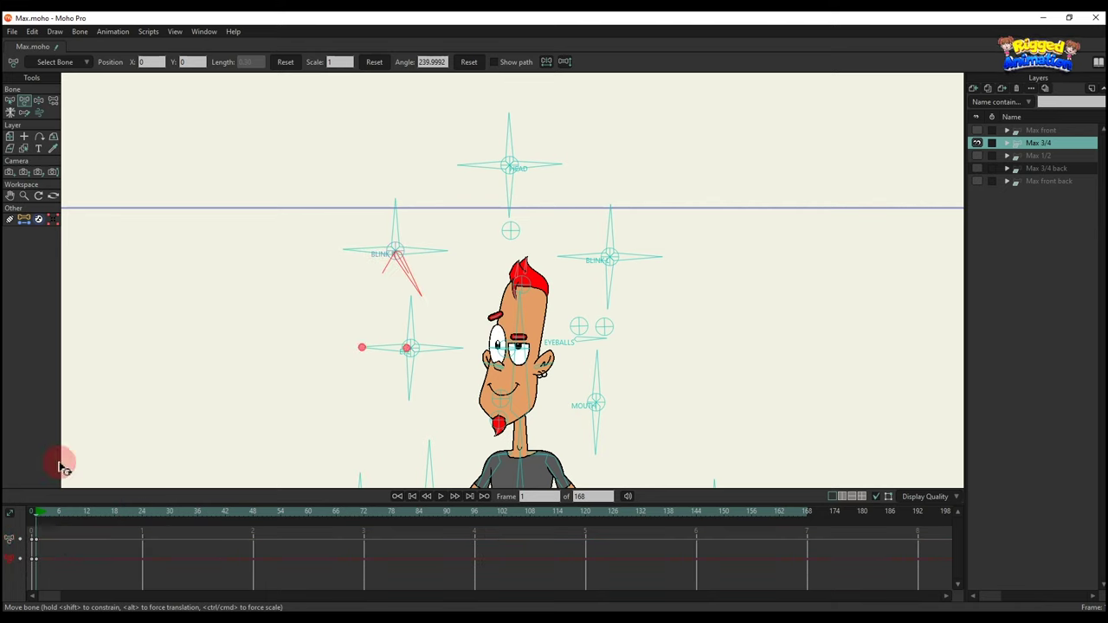
{"action": "key", "text": "BackSpace"}
{"action": "left_click_drag", "start_coordinate": [420, 262], "coordinate": [410, 340]}
{"action": "left_click_drag", "start_coordinate": [101, 561], "coordinate": [5, 465]}
{"action": "key", "text": "BackSpace"}
Step: Test the BLINK control above EYEBALLS by rotating its upper bone to about 61 and inner bone to about -30, deleting the keyframes
{"action": "left_click_drag", "start_coordinate": [572, 264], "coordinate": [614, 193]}
{"action": "left_click_drag", "start_coordinate": [90, 555], "coordinate": [26, 523]}
{"action": "key", "text": "BackSpace"}
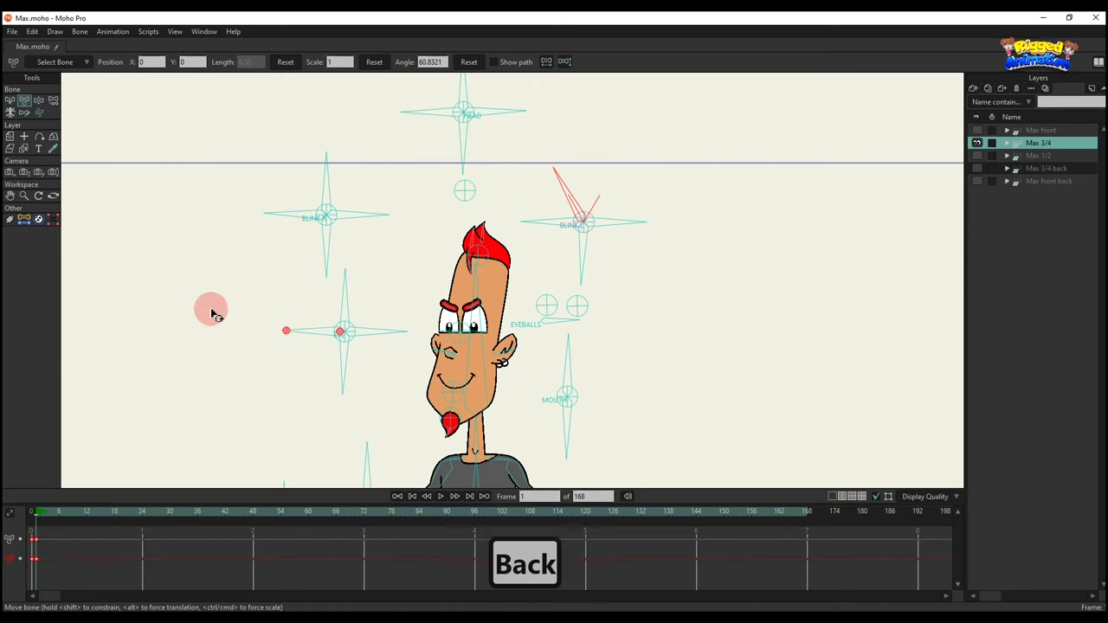
{"action": "left_click_drag", "start_coordinate": [557, 240], "coordinate": [579, 335]}
{"action": "left_click_drag", "start_coordinate": [32, 585], "coordinate": [8, 396]}
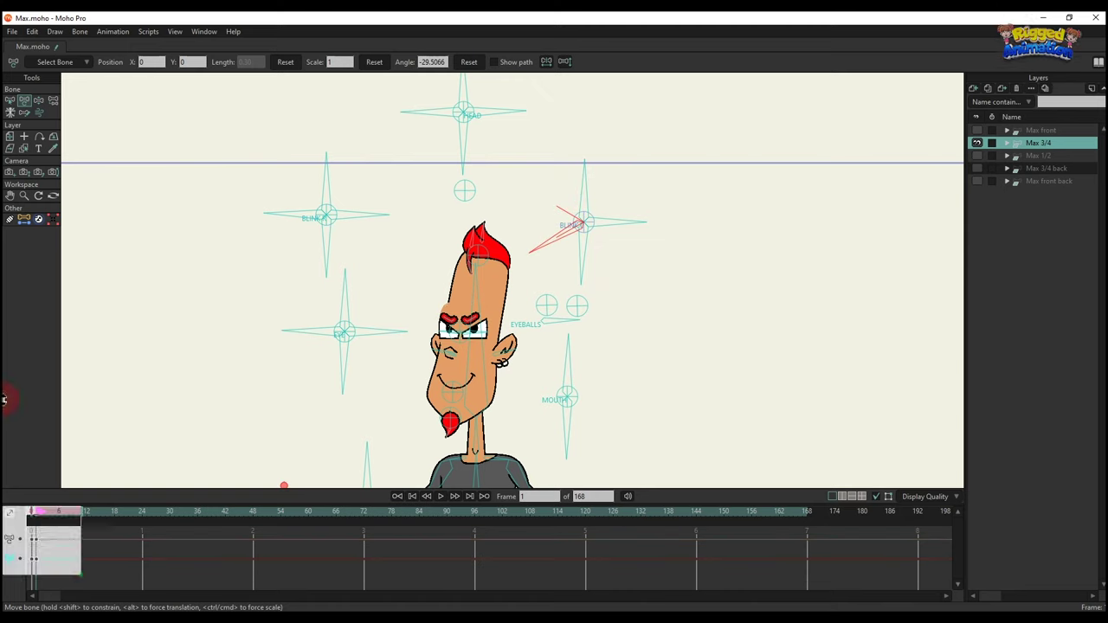
{"action": "key", "text": "BackSpace"}
Step: Rotate the lower bone of the BLINK control above EYEBALLS to about 243 and its outer bone to 210, deleting the keyframes each time
{"action": "mouse_move", "coordinate": [600, 254]}
{"action": "left_mouse_down"}
{"action": "mouse_move", "coordinate": [547, 230]}
{"action": "mouse_move", "coordinate": [612, 257]}
{"action": "left_mouse_up"}
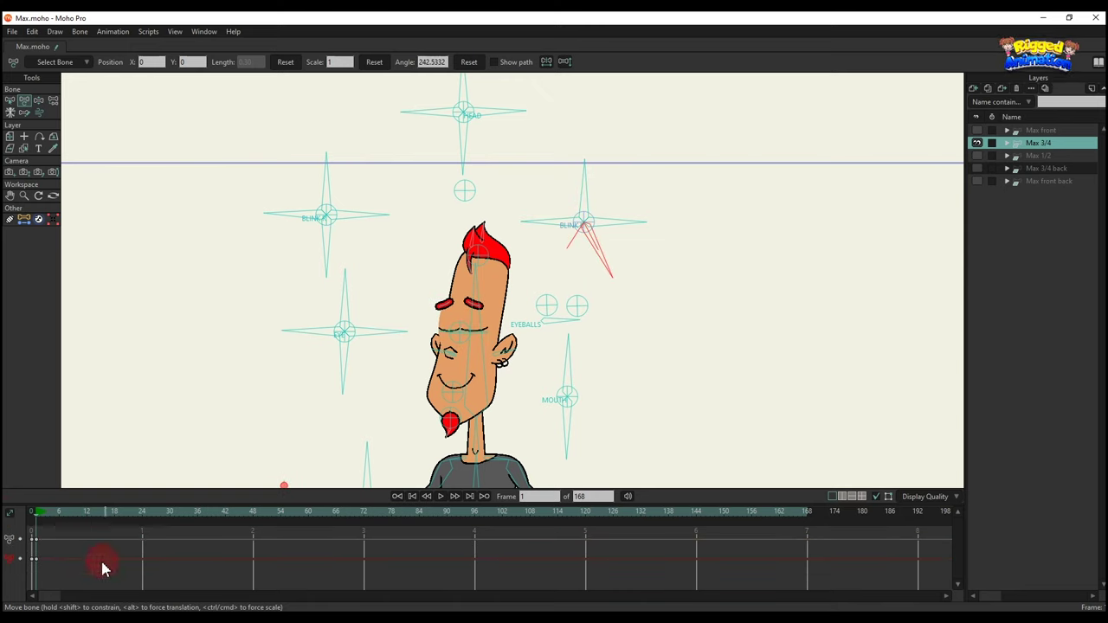
{"action": "left_click_drag", "start_coordinate": [99, 564], "coordinate": [4, 507]}
{"action": "key", "text": "BackSpace"}
{"action": "left_click_drag", "start_coordinate": [609, 234], "coordinate": [627, 328]}
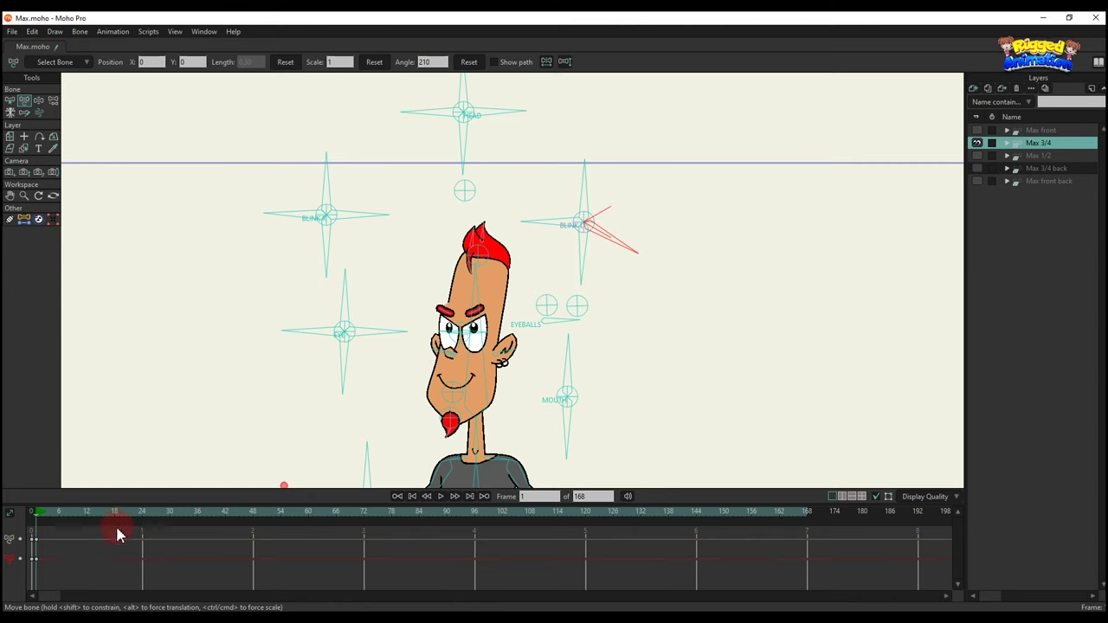
{"action": "left_click_drag", "start_coordinate": [102, 576], "coordinate": [4, 431]}
{"action": "key", "text": "BackSpace"}
Step: Rotate the EYE control's outer bone to about 31 to test the spiral eyes, and delete its keyframes
{"action": "left_click_drag", "start_coordinate": [405, 333], "coordinate": [281, 259]}
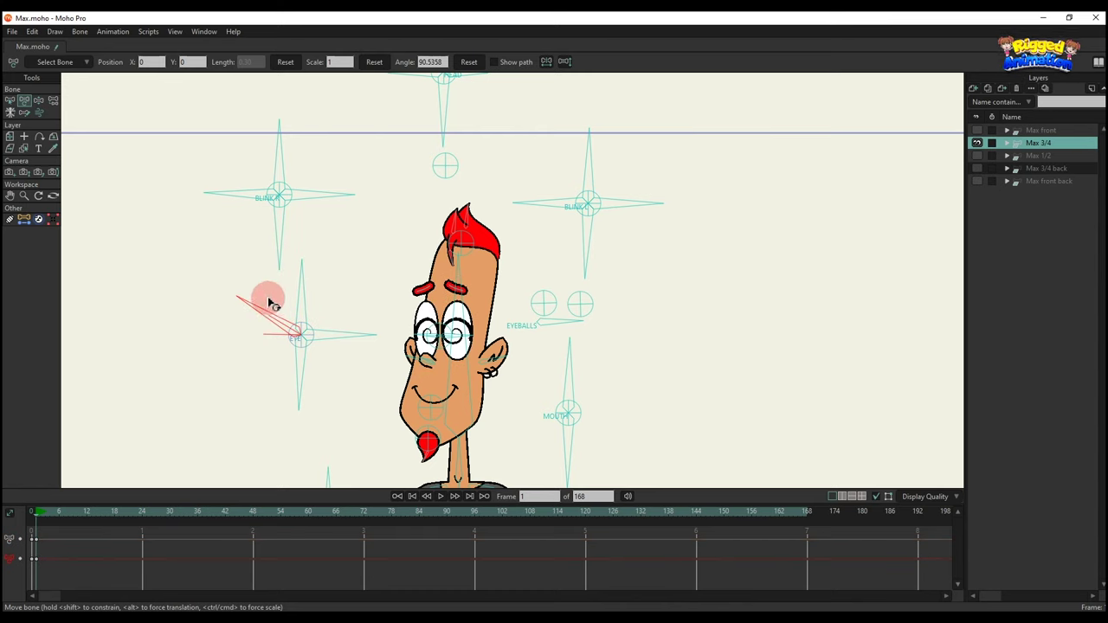
{"action": "mouse_move", "coordinate": [271, 302]}
{"action": "left_mouse_down"}
{"action": "mouse_move", "coordinate": [259, 338]}
{"action": "mouse_move", "coordinate": [270, 299]}
{"action": "left_mouse_up"}
{"action": "left_click_drag", "start_coordinate": [97, 566], "coordinate": [5, 432]}
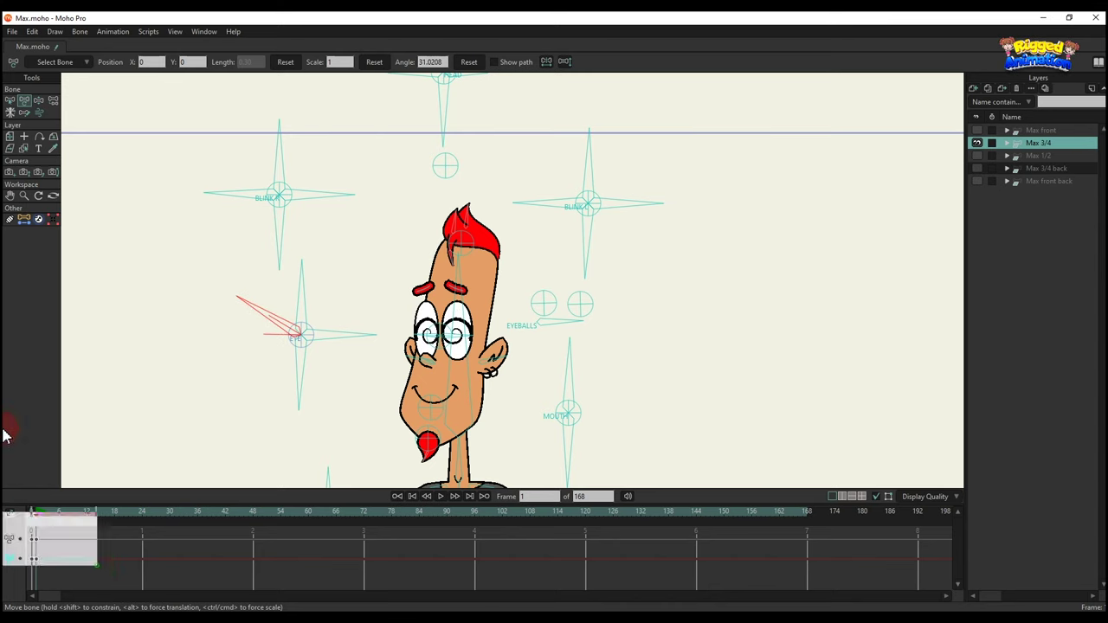
{"action": "key", "text": "BackSpace"}
Step: Rotate the EYE control's lower bone and set its inner bone to 210, preview the bulging eyes in playback, and delete the keyframes
{"action": "left_click_drag", "start_coordinate": [291, 370], "coordinate": [320, 283]}
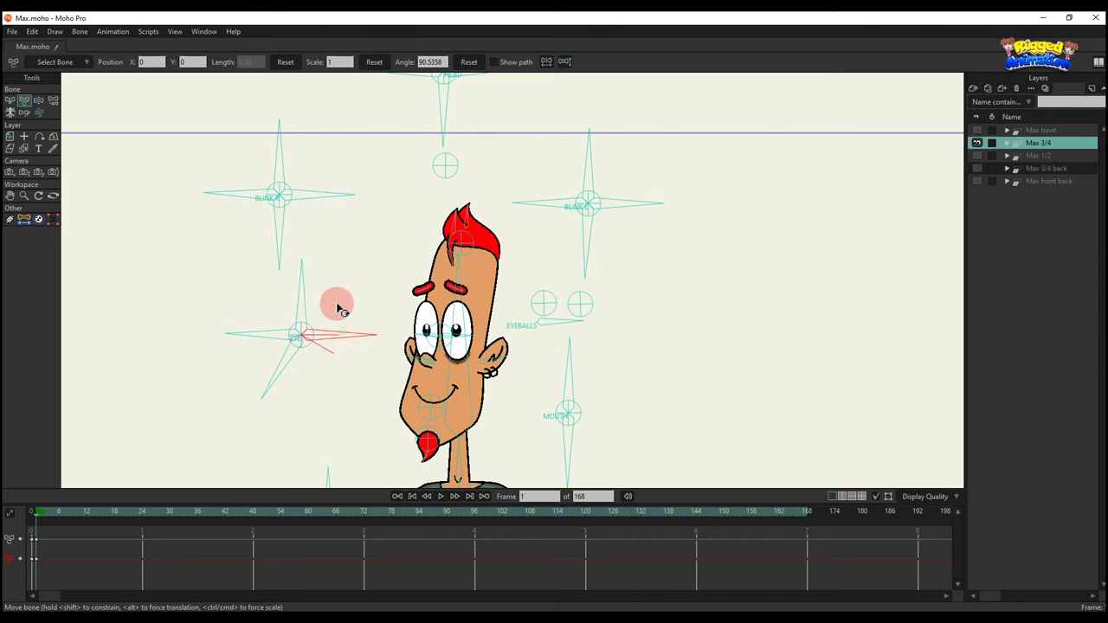
{"action": "left_click_drag", "start_coordinate": [341, 310], "coordinate": [329, 395]}
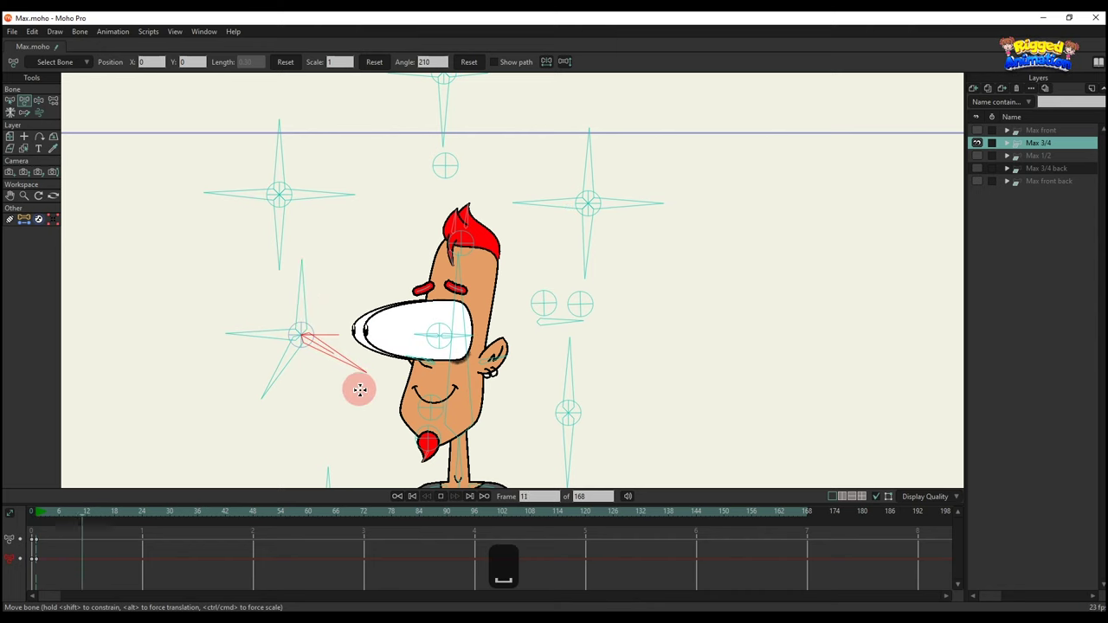
{"action": "key", "text": "space"}
{"action": "left_click_drag", "start_coordinate": [123, 568], "coordinate": [17, 523]}
{"action": "key", "text": "BackSpace"}
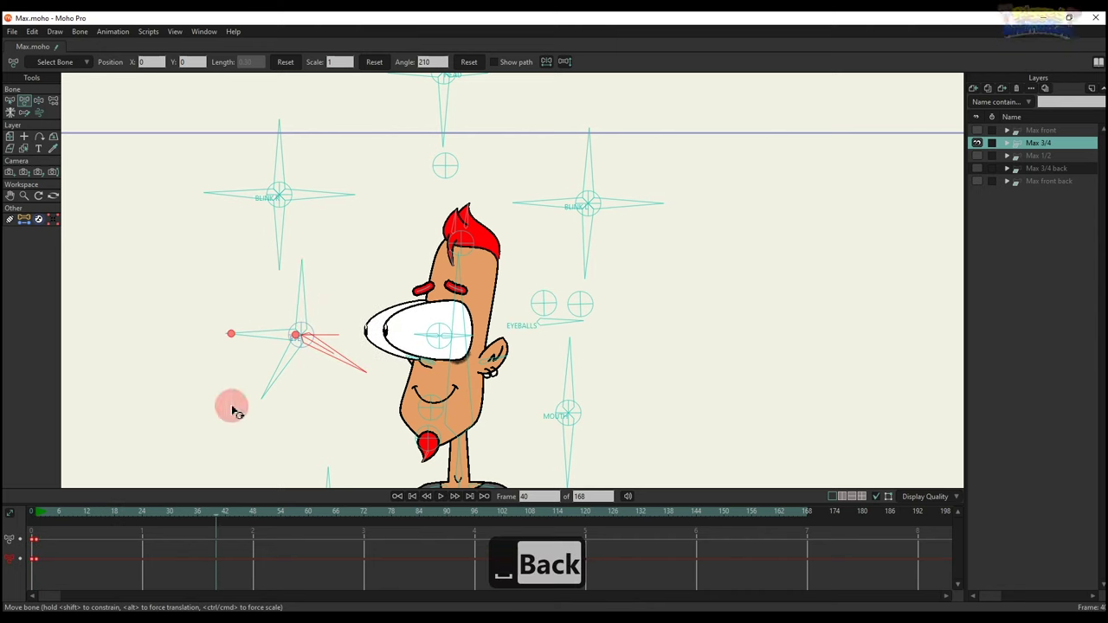
{"action": "scroll", "coordinate": [598, 391], "scroll_direction": "down", "scroll_amount": 3}
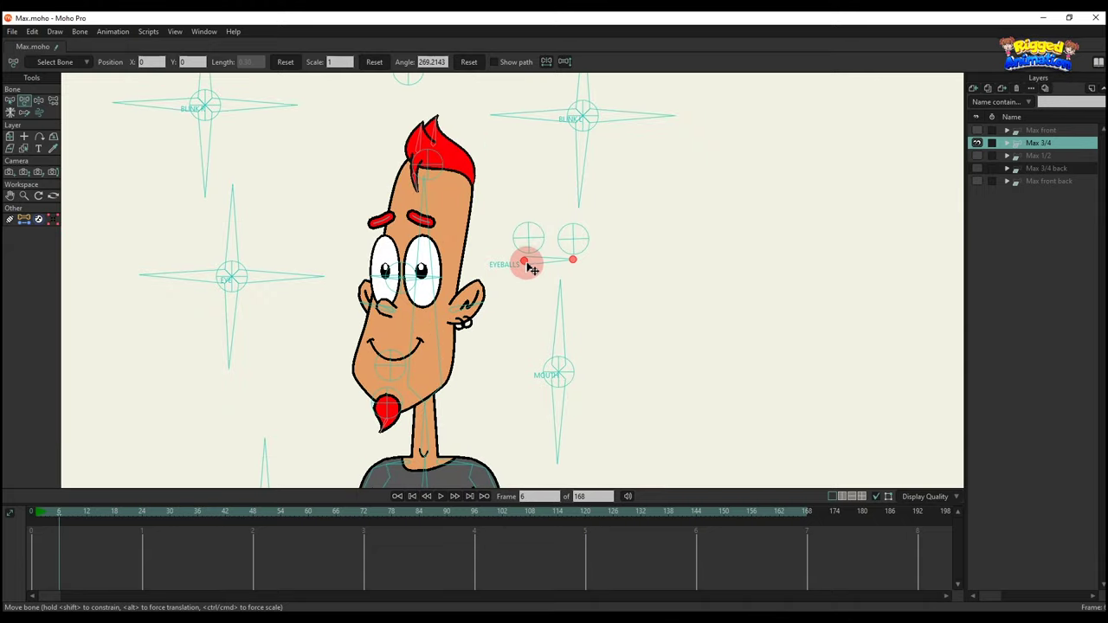
Step: Test the EYEBALLS control by moving its main bone and both pupil bones, and delete the keyframes
{"action": "mouse_move", "coordinate": [531, 269]}
{"action": "left_mouse_down"}
{"action": "mouse_move", "coordinate": [502, 273]}
{"action": "mouse_move", "coordinate": [536, 252]}
{"action": "left_mouse_up"}
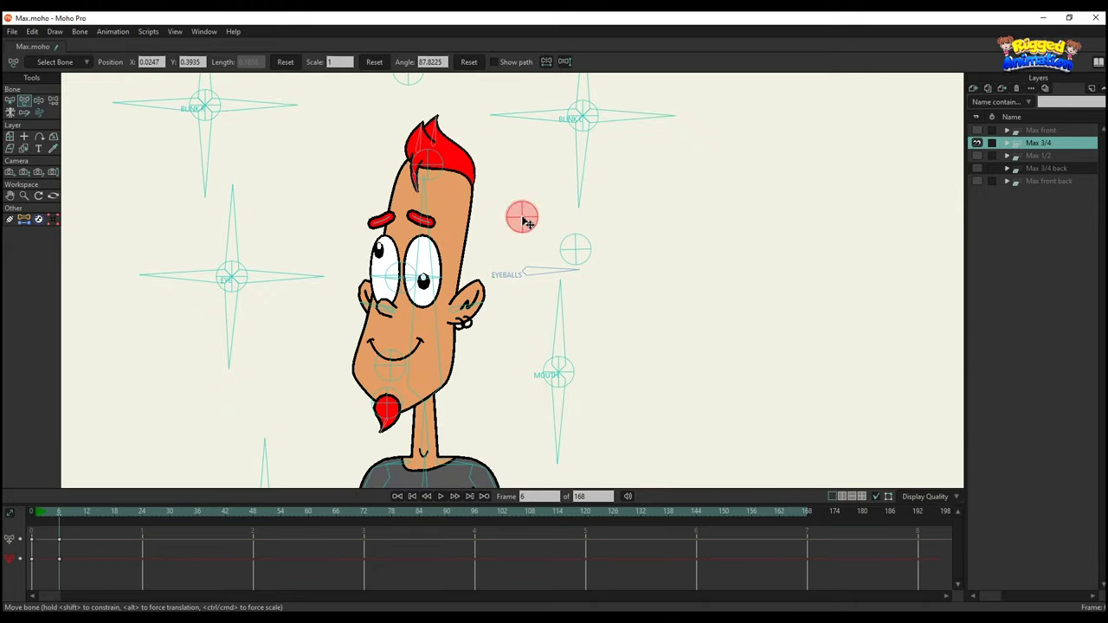
{"action": "left_click_drag", "start_coordinate": [114, 573], "coordinate": [3, 448]}
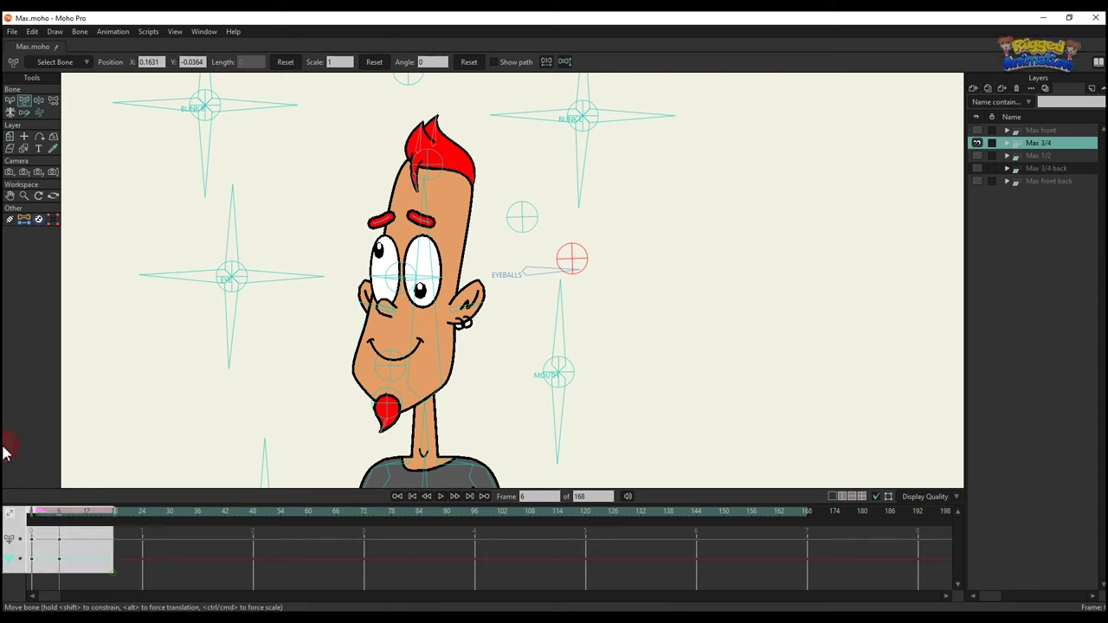
{"action": "key", "text": "BackSpace"}
Step: Rotate the MOUTH control's outer bone and set its lower bone to about 241 to test mouth shapes, deleting the keyframes
{"action": "left_click_drag", "start_coordinate": [585, 322], "coordinate": [589, 437]}
{"action": "left_click", "coordinate": [102, 540]}
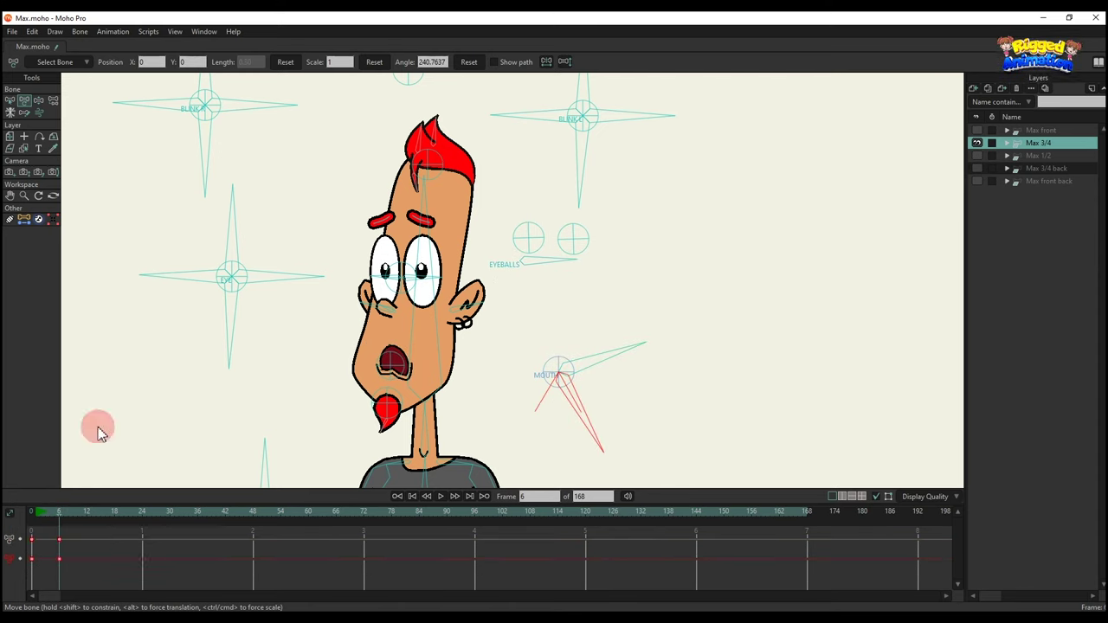
{"action": "key", "text": "BackSpace"}
Step: Test the left shoulder by moving its bone slightly outward, and delete the keyframes
{"action": "scroll", "coordinate": [450, 381], "scroll_direction": "down", "scroll_amount": 5}
{"action": "left_click_drag", "start_coordinate": [448, 416], "coordinate": [443, 265]}
{"action": "scroll", "coordinate": [479, 274], "scroll_direction": "up", "scroll_amount": 4}
{"action": "scroll", "coordinate": [469, 271], "scroll_direction": "up", "scroll_amount": 2}
{"action": "mouse_move", "coordinate": [514, 267]}
{"action": "left_mouse_down"}
{"action": "mouse_move", "coordinate": [523, 245]}
{"action": "mouse_move", "coordinate": [521, 262]}
{"action": "left_mouse_up"}
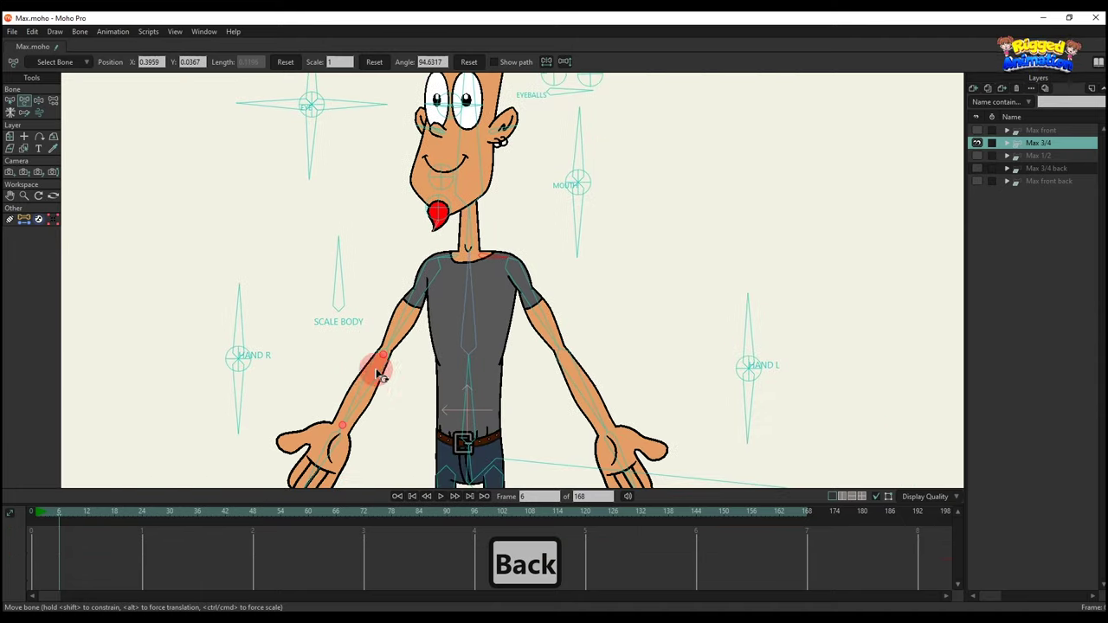
Step: Raise both forearms and turn the hands by rotating the upper bones of HAND R and HAND L, the latter to about 0.75
{"action": "left_click_drag", "start_coordinate": [376, 366], "coordinate": [338, 309]}
{"action": "left_click_drag", "start_coordinate": [577, 394], "coordinate": [596, 301]}
{"action": "scroll", "coordinate": [448, 280], "scroll_direction": "down", "scroll_amount": 1}
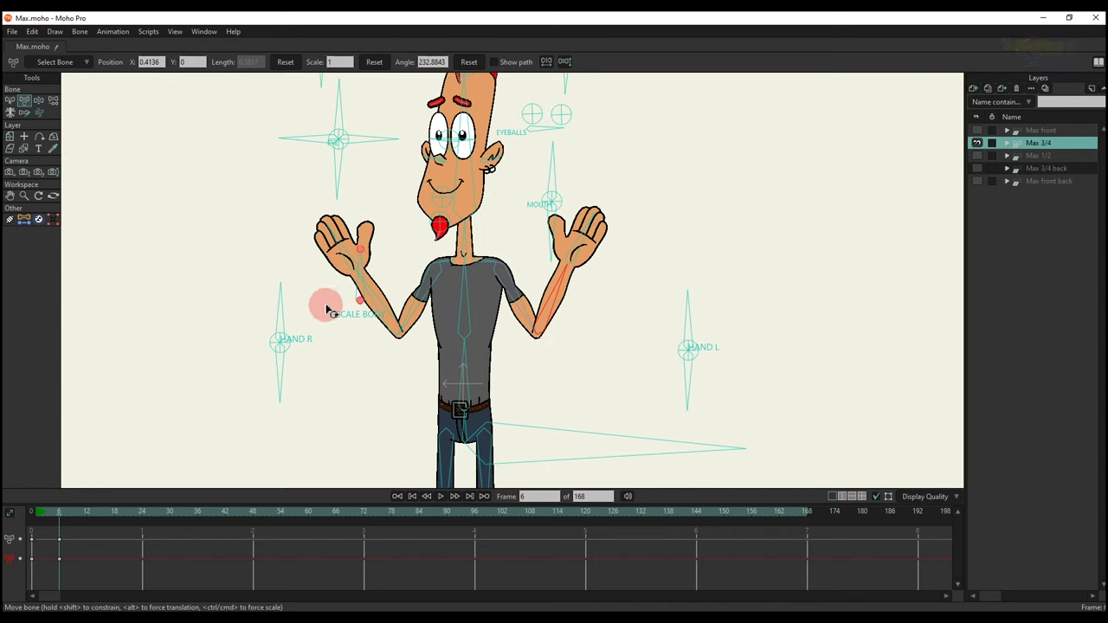
{"action": "left_click_drag", "start_coordinate": [288, 311], "coordinate": [199, 403]}
{"action": "left_click_drag", "start_coordinate": [673, 316], "coordinate": [736, 397]}
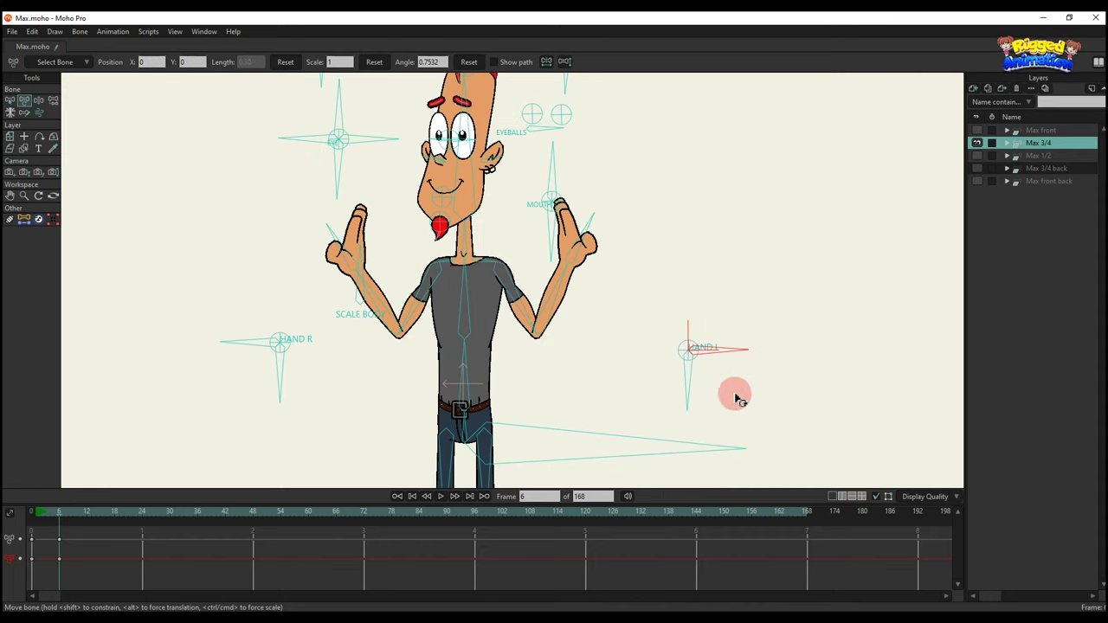
Step: Tilt the SCALE BODY bone and fold the right forearm in behind the torso
{"action": "left_click_drag", "start_coordinate": [338, 285], "coordinate": [270, 315]}
{"action": "key", "text": "ctrl+z"}
{"action": "left_click_drag", "start_coordinate": [381, 299], "coordinate": [424, 334]}
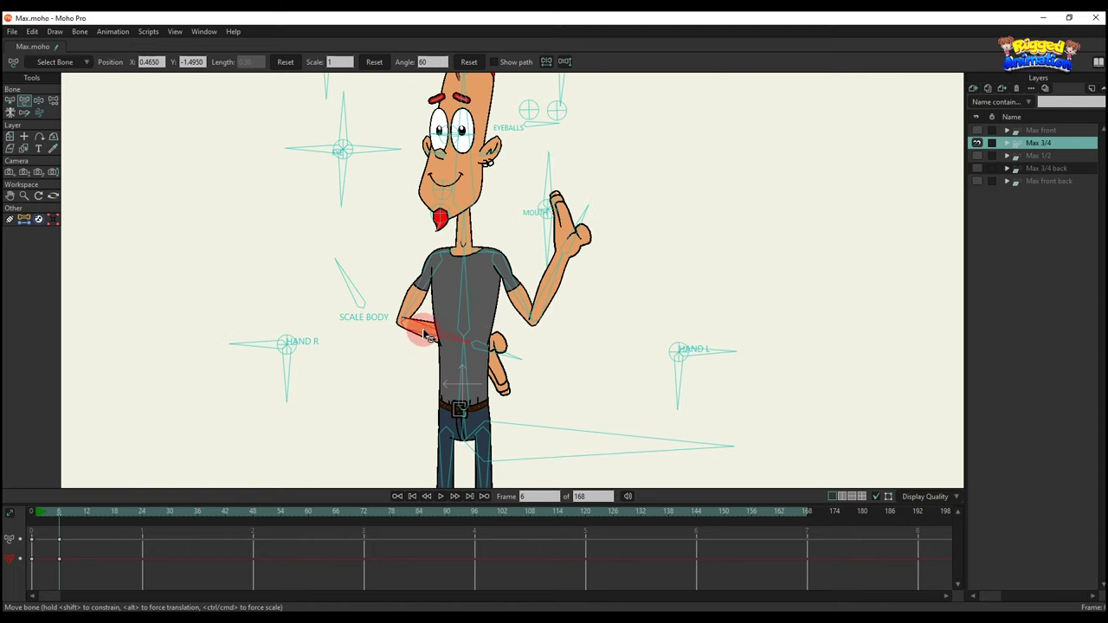
Step: Fold the left forearm behind and in front of the torso, adjusting the lower HAND L and HAND R bones, and delete the keyframes
{"action": "left_click_drag", "start_coordinate": [567, 292], "coordinate": [430, 346]}
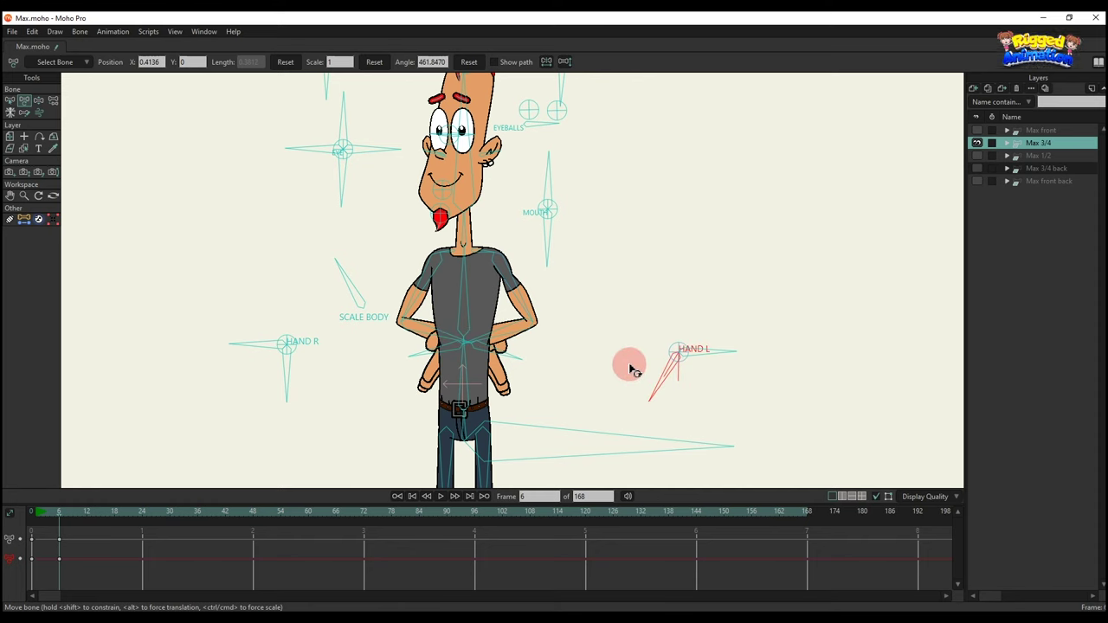
{"action": "mouse_move", "coordinate": [517, 348]}
{"action": "left_mouse_down"}
{"action": "mouse_move", "coordinate": [524, 364]}
{"action": "mouse_move", "coordinate": [510, 350]}
{"action": "left_mouse_up"}
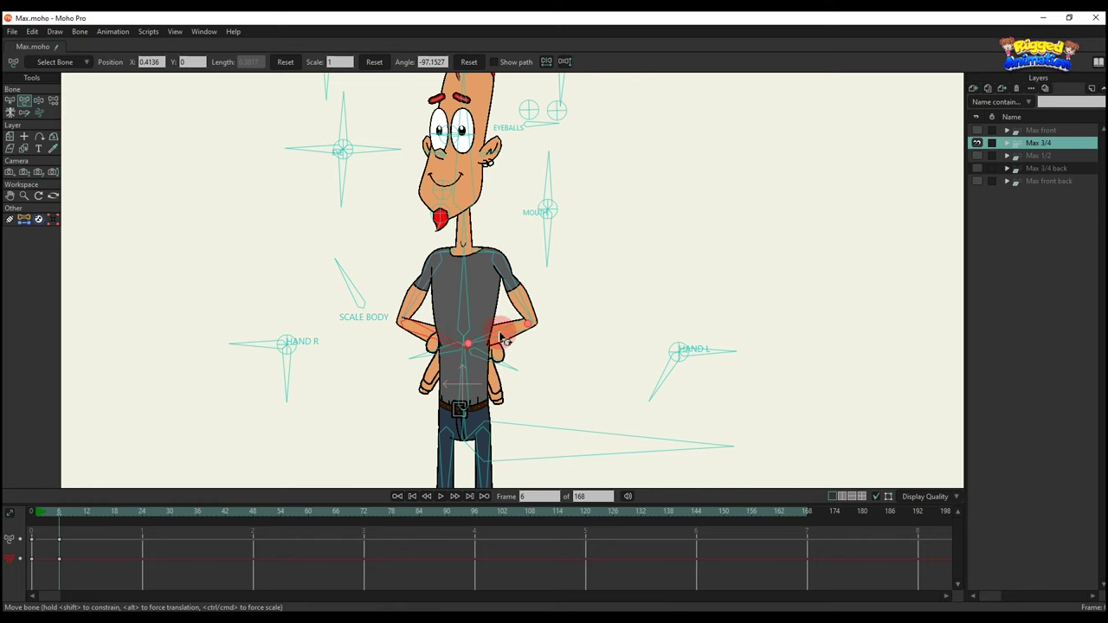
{"action": "left_click_drag", "start_coordinate": [496, 353], "coordinate": [469, 353]}
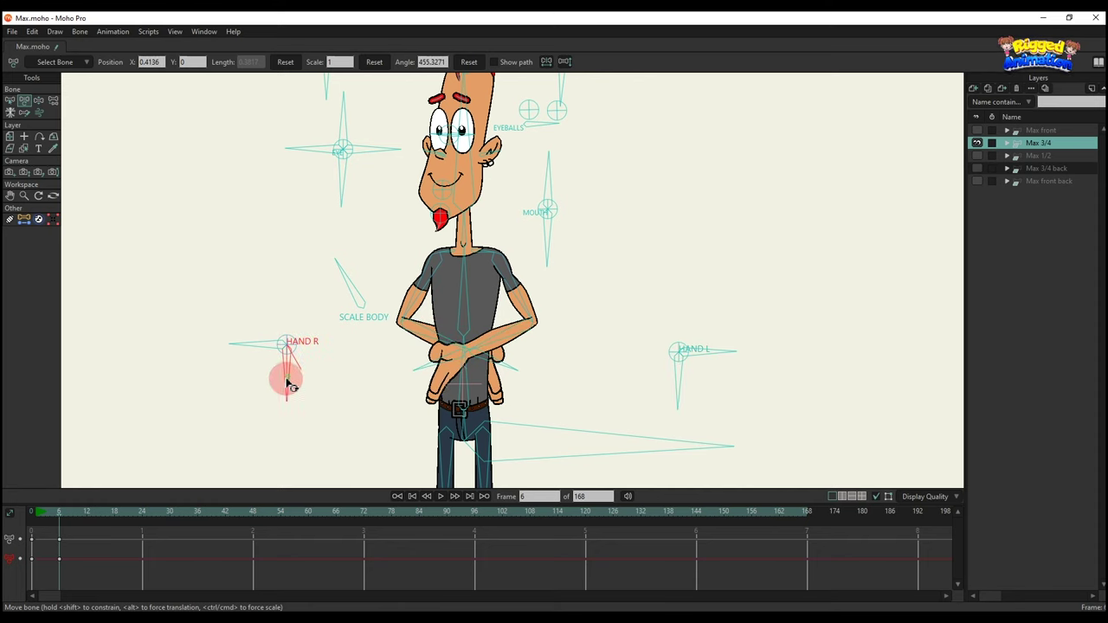
{"action": "left_click_drag", "start_coordinate": [424, 333], "coordinate": [482, 357]}
{"action": "left_click_drag", "start_coordinate": [102, 564], "coordinate": [47, 530]}
{"action": "key", "text": "BackSpace"}
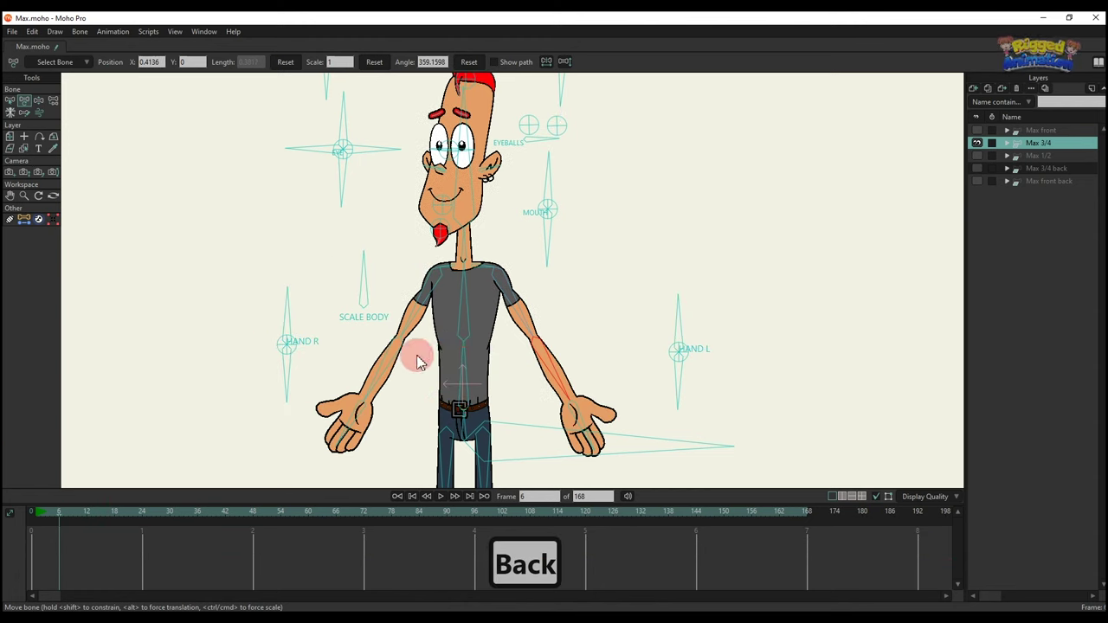
Step: Spread the legs by moving the right foot's target bone outward to about X -2.99
{"action": "scroll", "coordinate": [433, 333], "scroll_direction": "down", "scroll_amount": 4}
{"action": "scroll", "coordinate": [463, 303], "scroll_direction": "up", "scroll_amount": 3}
{"action": "left_click_drag", "start_coordinate": [502, 403], "coordinate": [379, 403]}
{"action": "scroll", "coordinate": [507, 321], "scroll_direction": "down", "scroll_amount": 3}
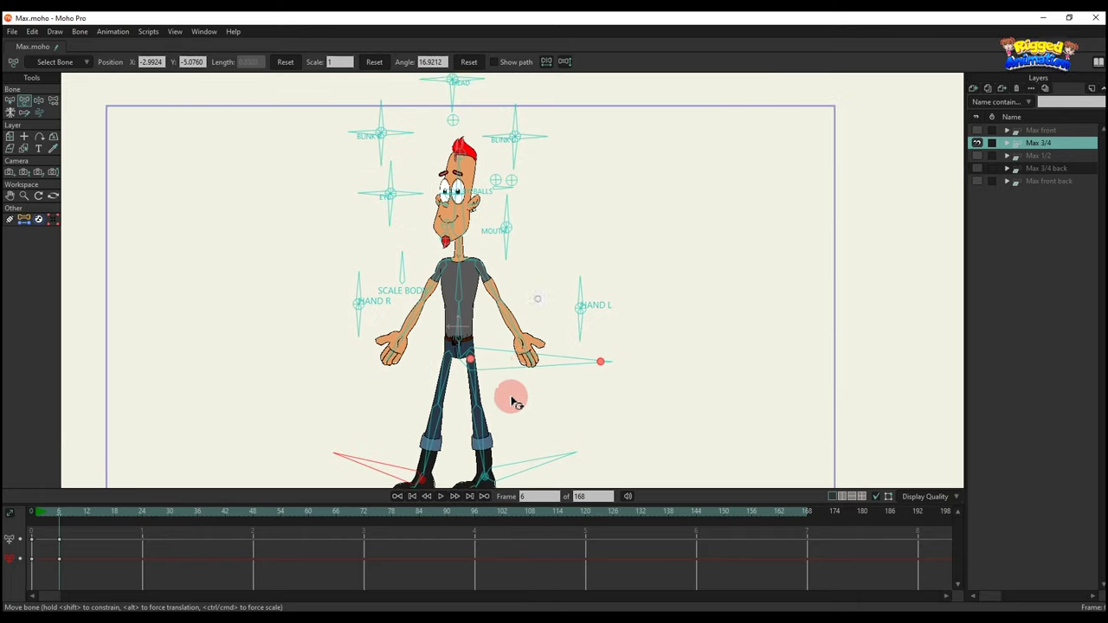
Step: Insert the WALK action at frame 6, hide the bones, and preview the walk in playback
{"action": "key", "text": "ctrl+k"}
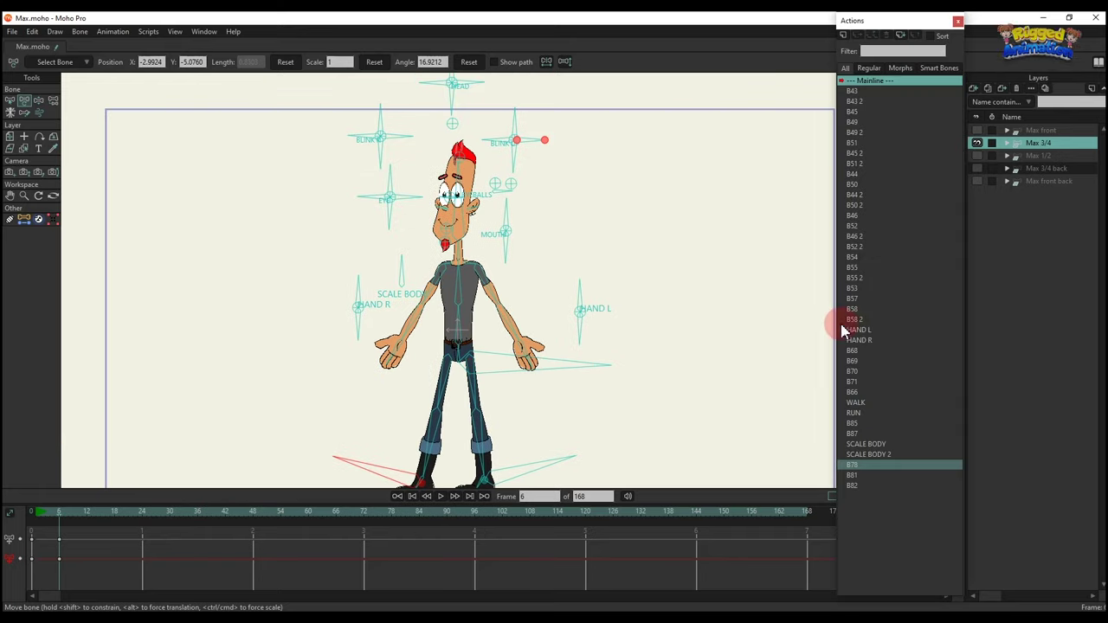
{"action": "left_click", "coordinate": [855, 404]}
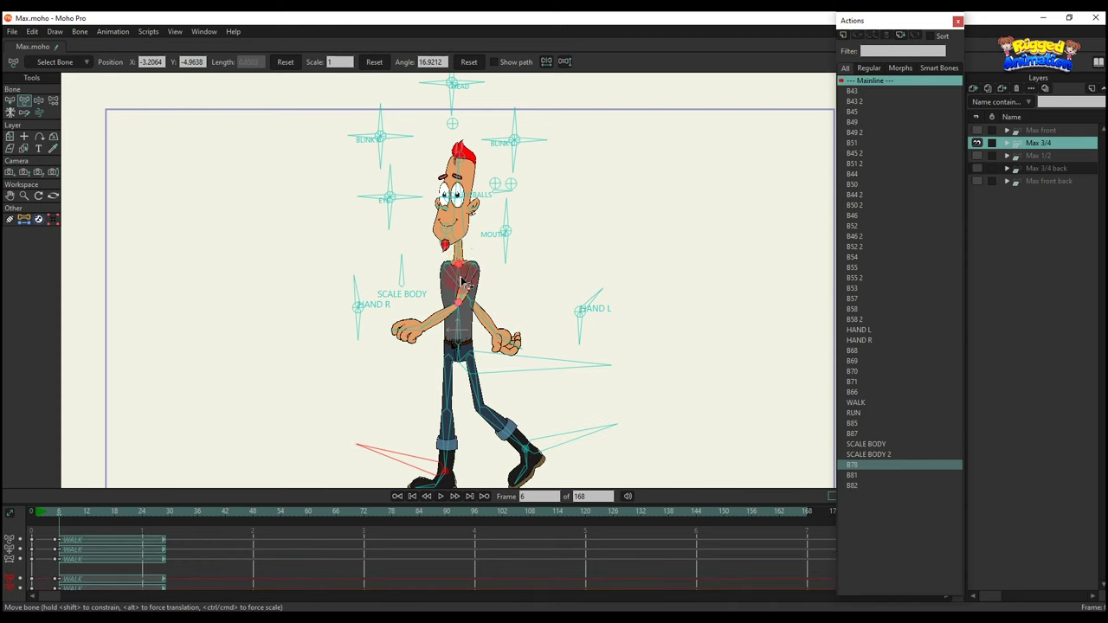
{"action": "scroll", "coordinate": [468, 299], "scroll_direction": "down", "scroll_amount": 1}
{"action": "key", "text": "ctrl+shift+c"}
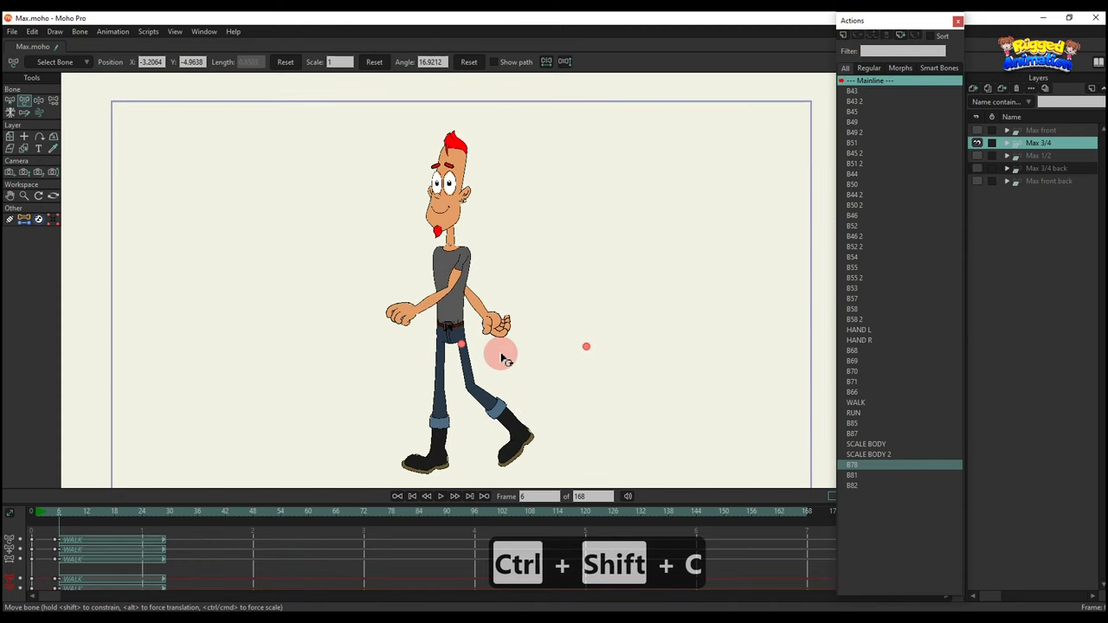
{"action": "key", "text": "space"}
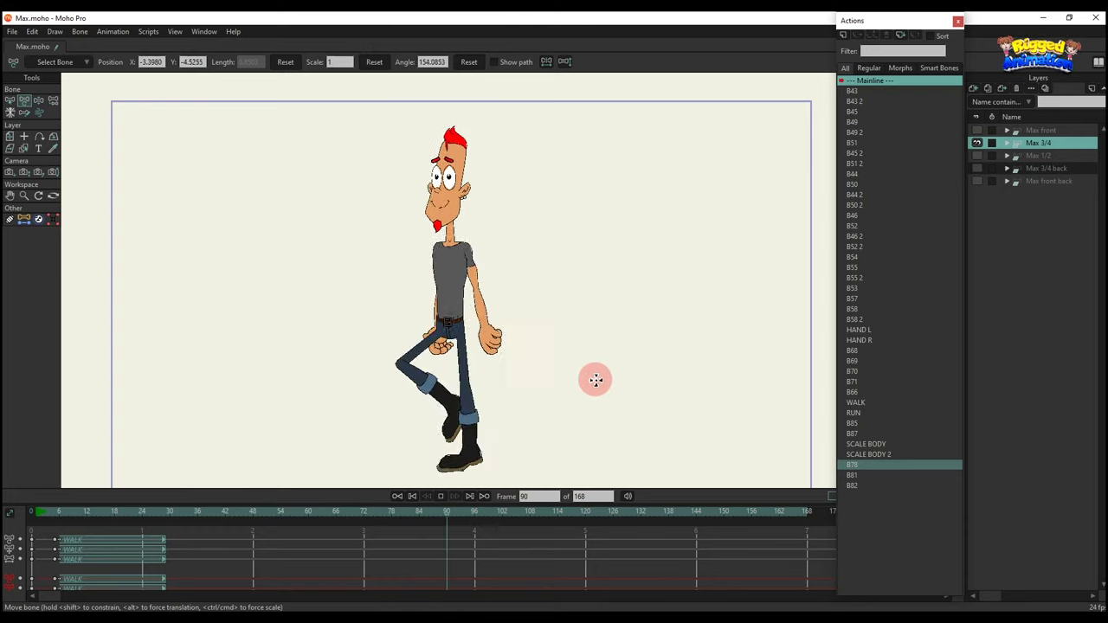
{"action": "key", "text": "space"}
Step: Insert the RUN action at frame 112 and play the animation
{"action": "left_click", "coordinate": [854, 412]}
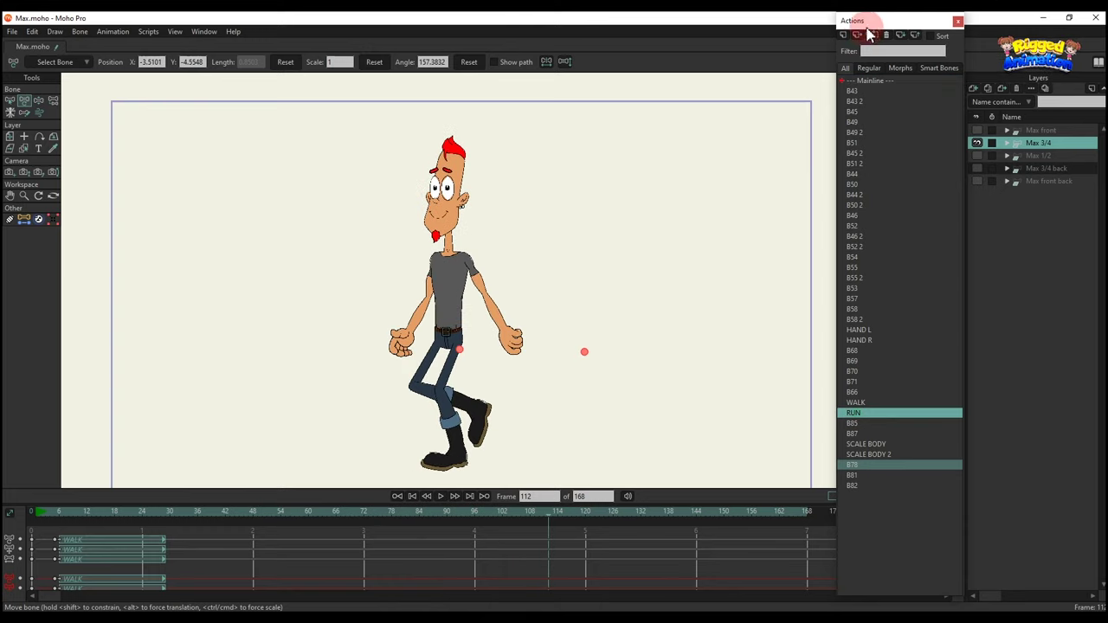
{"action": "left_click", "coordinate": [856, 35]}
{"action": "key", "text": "space"}
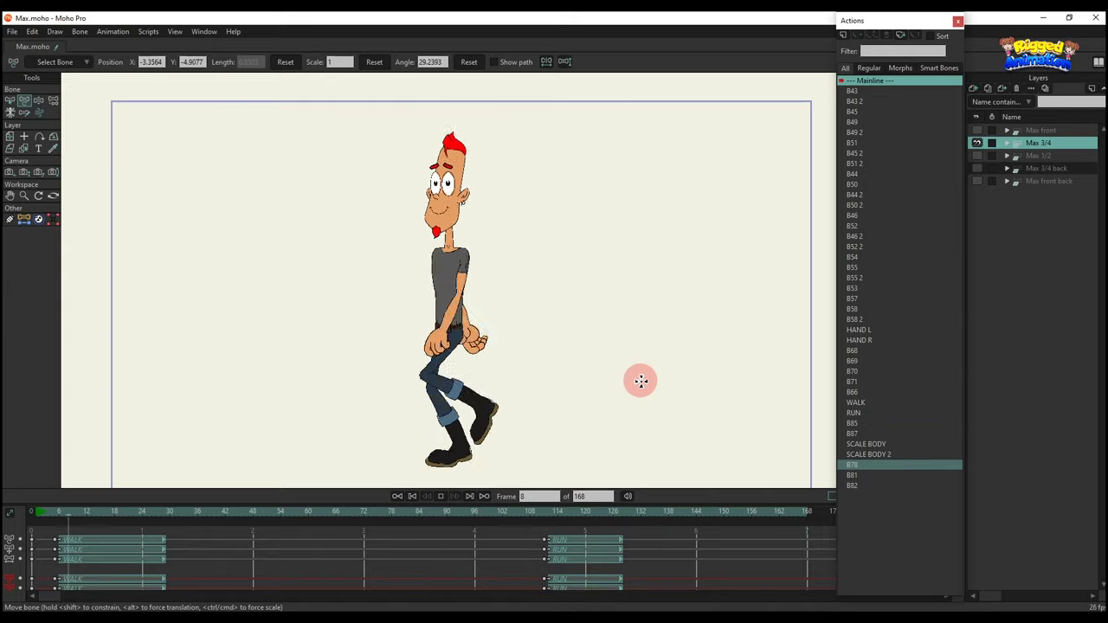
{"action": "key", "text": "space"}
Step: Extend the animation to frame 200, preview the run from frame 112, and delete all the keyframes
{"action": "left_click", "coordinate": [552, 512]}
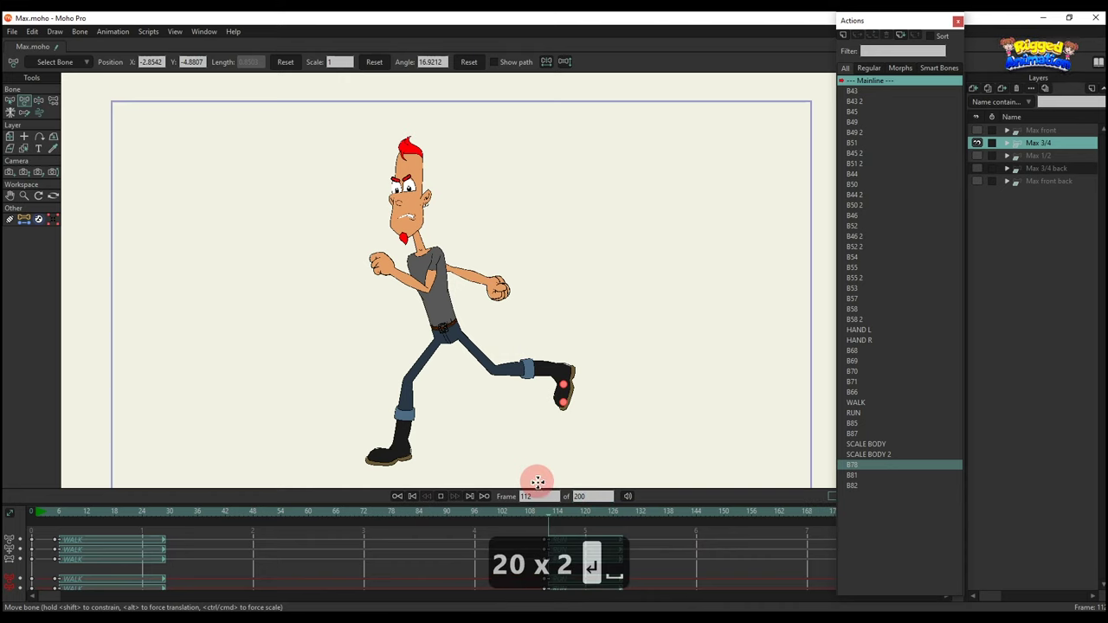
{"action": "key", "text": "space"}
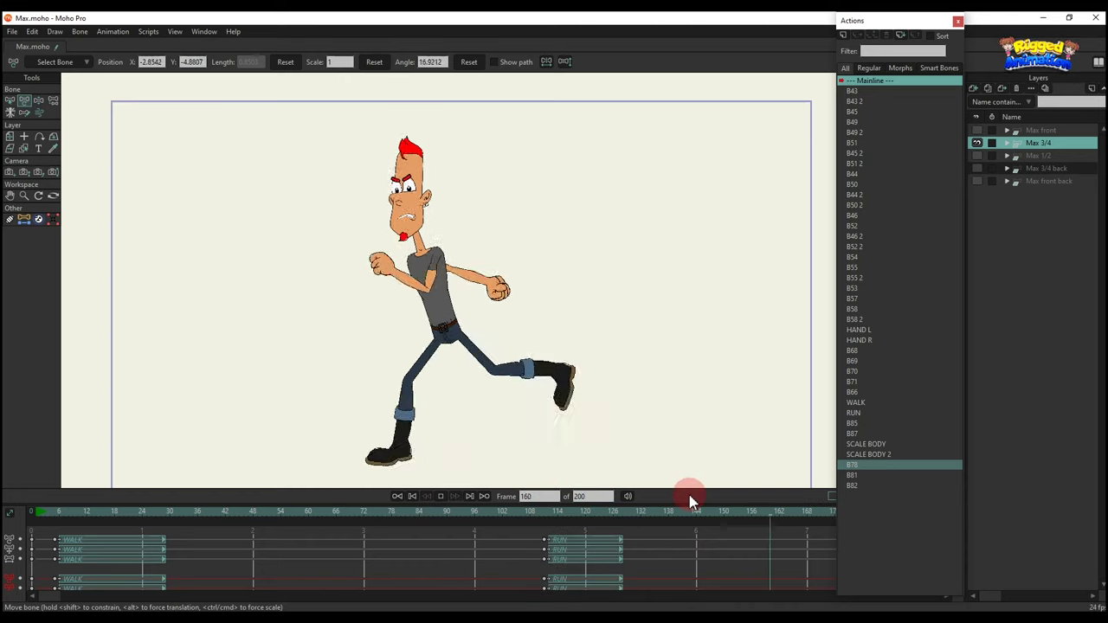
{"action": "key", "text": "space"}
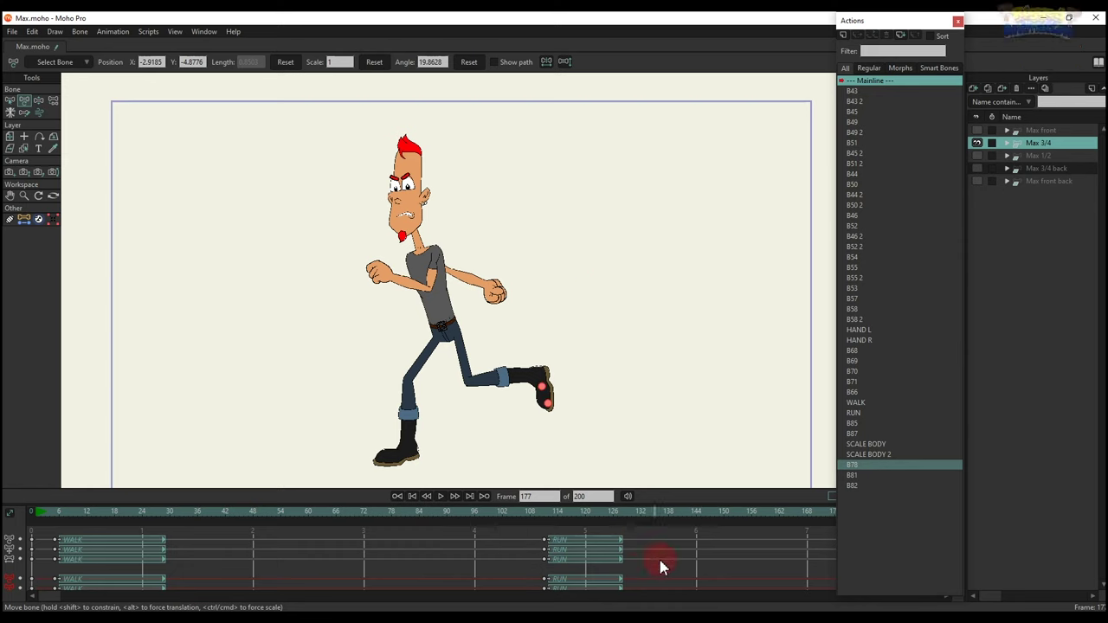
{"action": "key", "text": "BackSpace"}
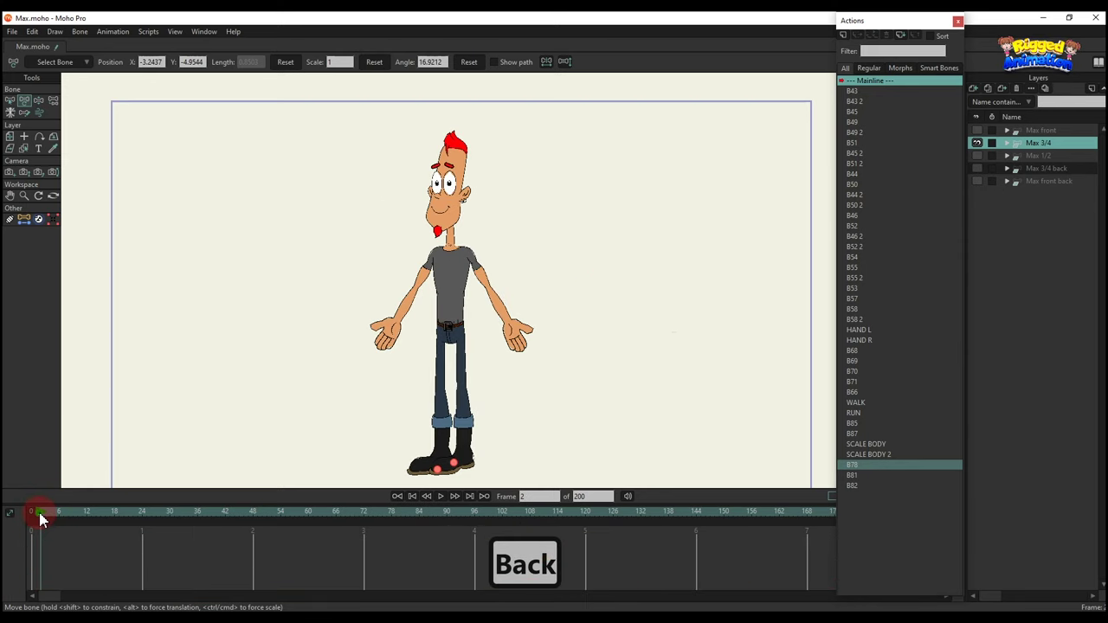
Step: Hide the Max 3/4 layer, show and select Max 1/2, and display its bones
{"action": "left_click", "coordinate": [978, 144]}
{"action": "left_click", "coordinate": [978, 156]}
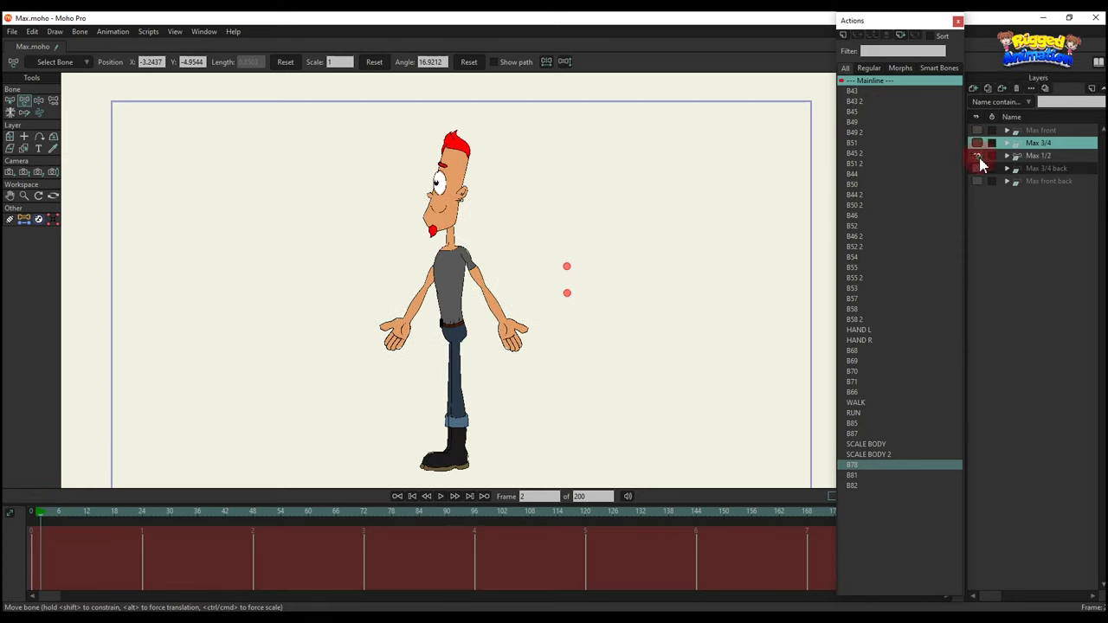
{"action": "left_click", "coordinate": [1039, 157]}
{"action": "key", "text": "ctrl+shift+c"}
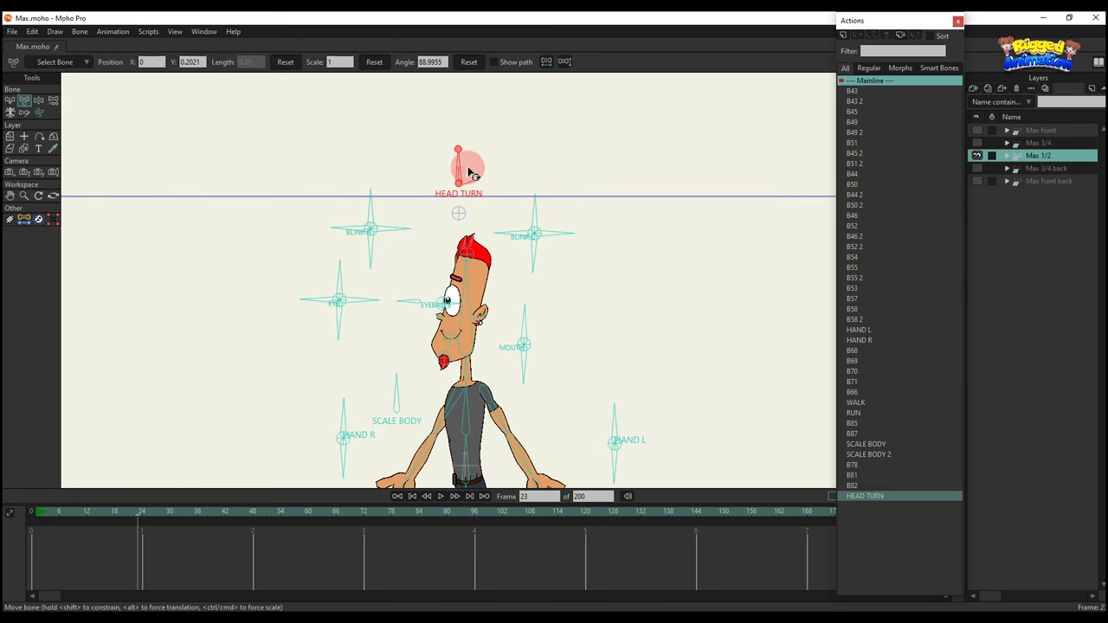
Step: Rotate the HEAD TURN bone clockwise and back to test turning the head to the opposite direction
{"action": "mouse_move", "coordinate": [457, 161]}
{"action": "left_mouse_down"}
{"action": "mouse_move", "coordinate": [507, 205]}
{"action": "mouse_move", "coordinate": [457, 154]}
{"action": "left_mouse_up"}
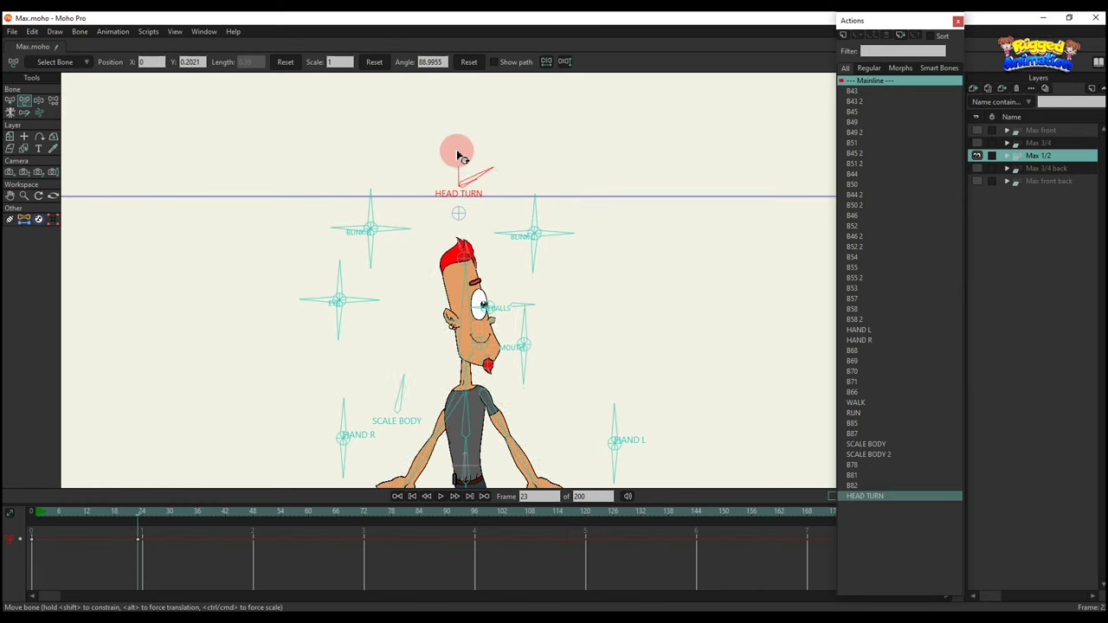
{"action": "left_click_drag", "start_coordinate": [431, 218], "coordinate": [441, 243]}
Step: Test the BLINK control above EYE by rotating its upper, outer, lower and inner bones, resetting their angles between tests
{"action": "left_click_drag", "start_coordinate": [343, 203], "coordinate": [424, 97]}
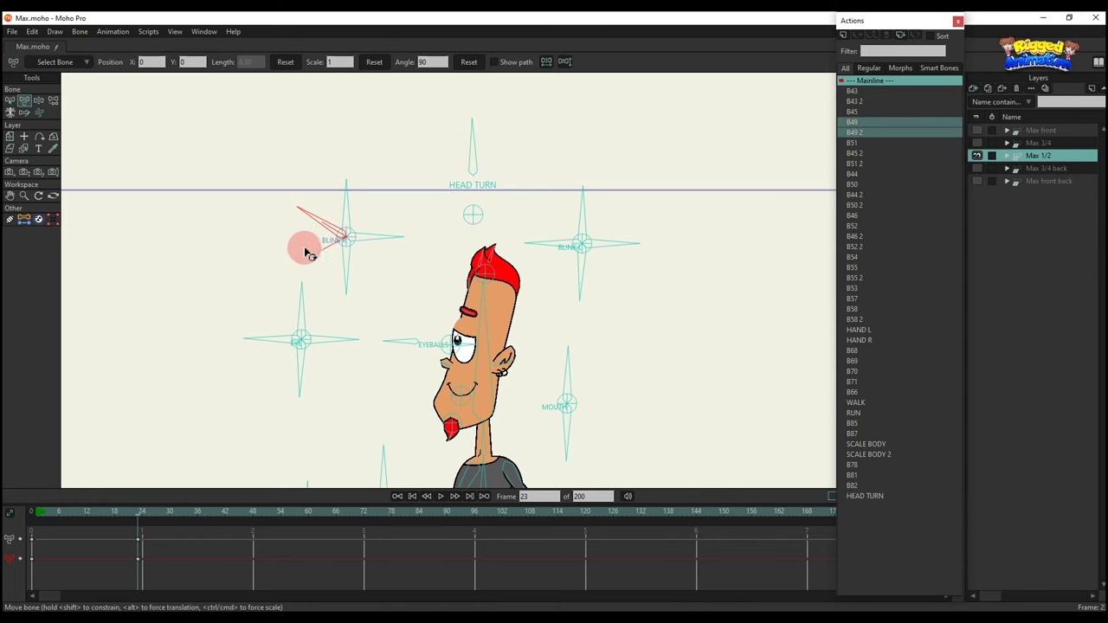
{"action": "left_click_drag", "start_coordinate": [305, 252], "coordinate": [316, 295]}
{"action": "left_click", "coordinate": [468, 62]}
{"action": "left_click", "coordinate": [356, 271]}
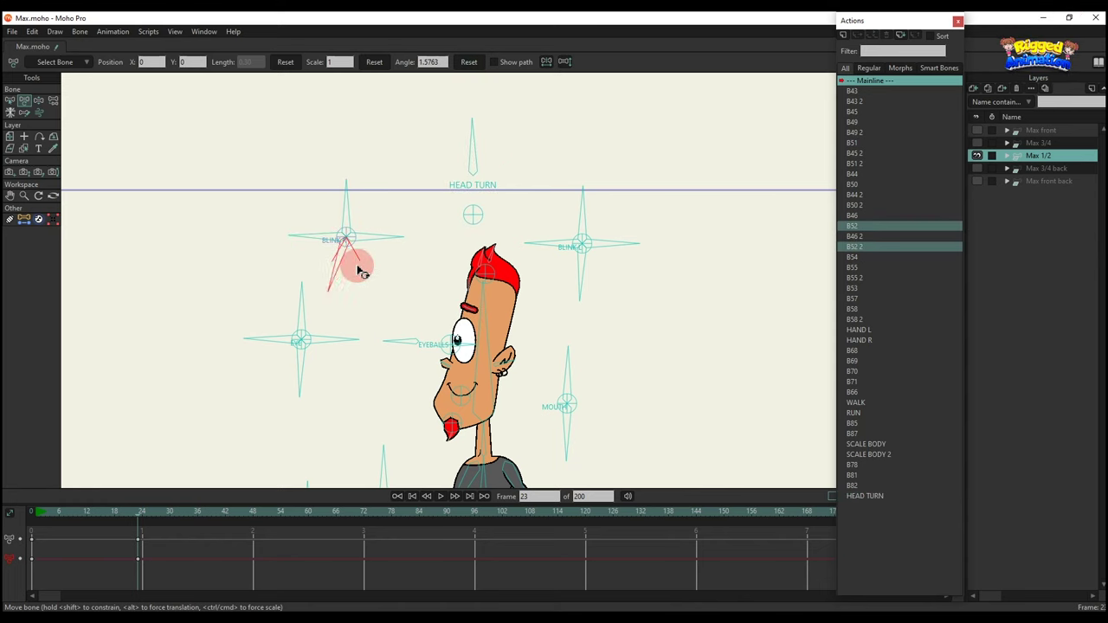
{"action": "left_click_drag", "start_coordinate": [413, 251], "coordinate": [351, 292]}
{"action": "left_click", "coordinate": [468, 62]}
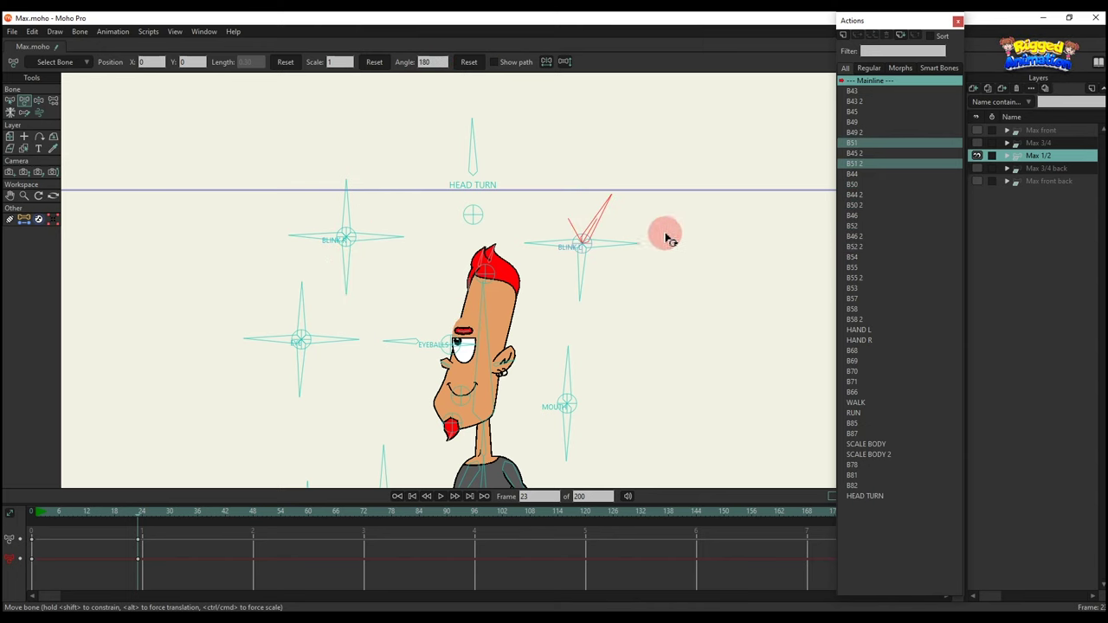
Step: Test the BLINK control above MOUTH by rotating each of its four bones with angle resets between, and delete the keyframes
{"action": "left_click", "coordinate": [471, 147]}
{"action": "left_click", "coordinate": [469, 62]}
{"action": "left_click_drag", "start_coordinate": [558, 173], "coordinate": [500, 126]}
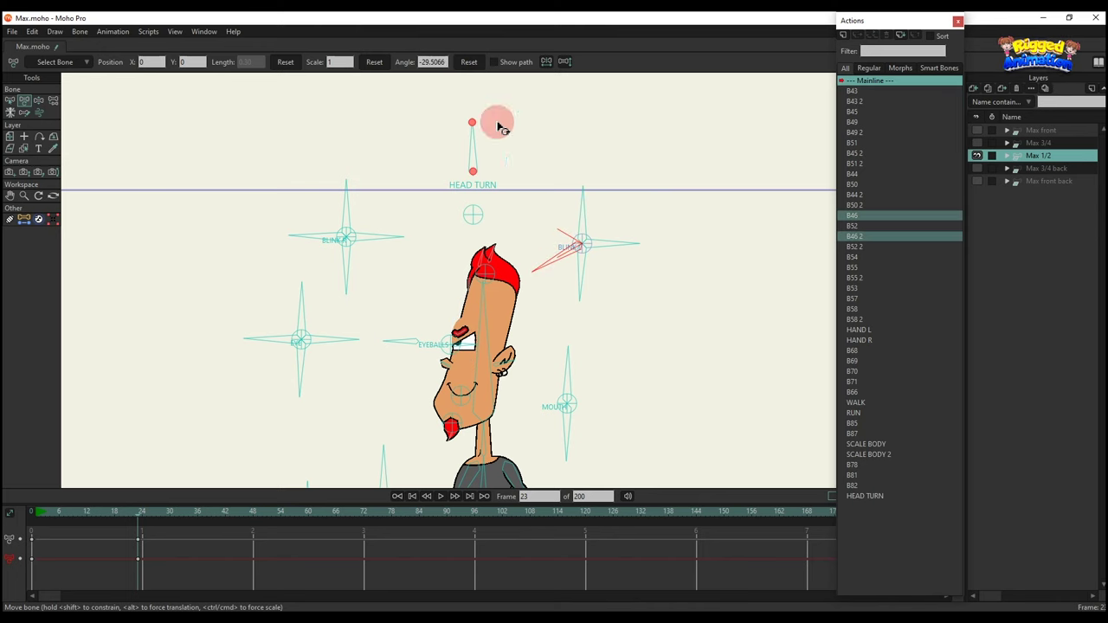
{"action": "left_click", "coordinate": [472, 63]}
{"action": "left_click_drag", "start_coordinate": [583, 277], "coordinate": [660, 254]}
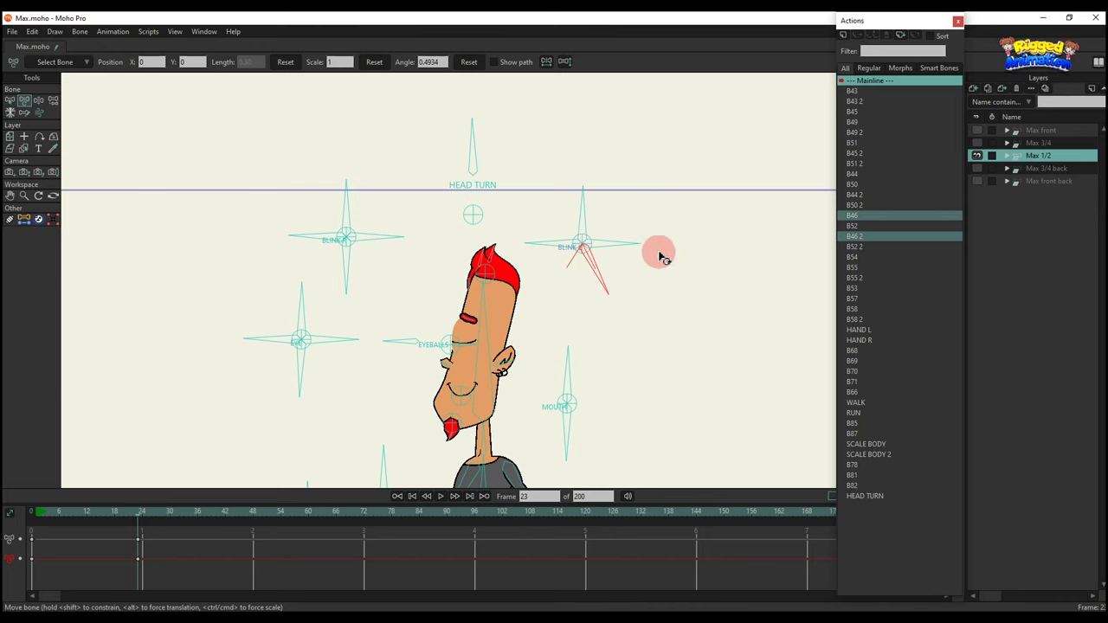
{"action": "left_click", "coordinate": [465, 63]}
{"action": "left_click_drag", "start_coordinate": [585, 244], "coordinate": [616, 199]}
{"action": "left_click_drag", "start_coordinate": [593, 322], "coordinate": [592, 325]}
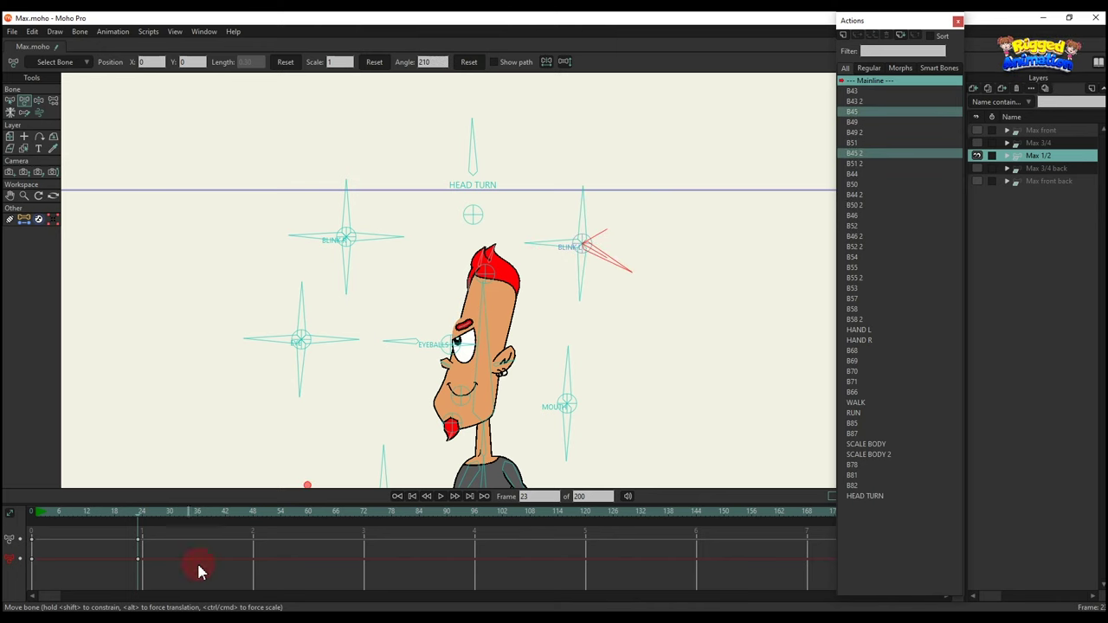
{"action": "left_click_drag", "start_coordinate": [199, 569], "coordinate": [8, 463]}
{"action": "key", "text": "BackSpace"}
Step: Test the EYE control by rotating its upper, outer, lower and inner bones to try the different pupil and eye shapes
{"action": "scroll", "coordinate": [320, 336], "scroll_direction": "up", "scroll_amount": 5}
{"action": "left_click_drag", "start_coordinate": [319, 334], "coordinate": [197, 305]}
{"action": "left_click_drag", "start_coordinate": [165, 256], "coordinate": [140, 223]}
{"action": "left_click_drag", "start_coordinate": [117, 309], "coordinate": [149, 301]}
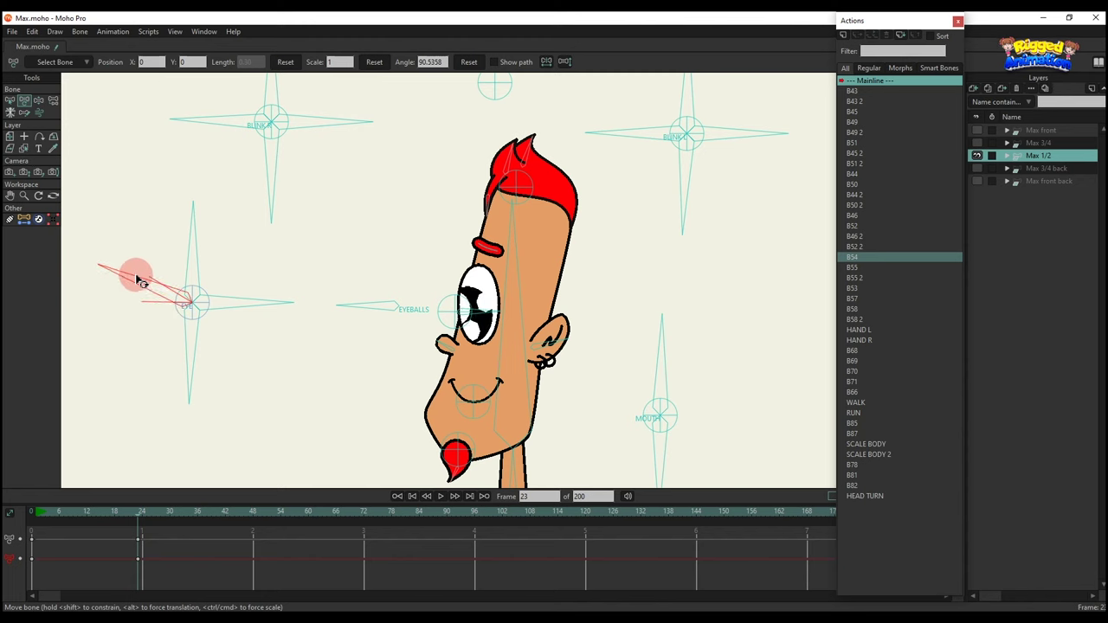
{"action": "left_click_drag", "start_coordinate": [169, 242], "coordinate": [121, 338]}
{"action": "left_click_drag", "start_coordinate": [210, 364], "coordinate": [242, 321]}
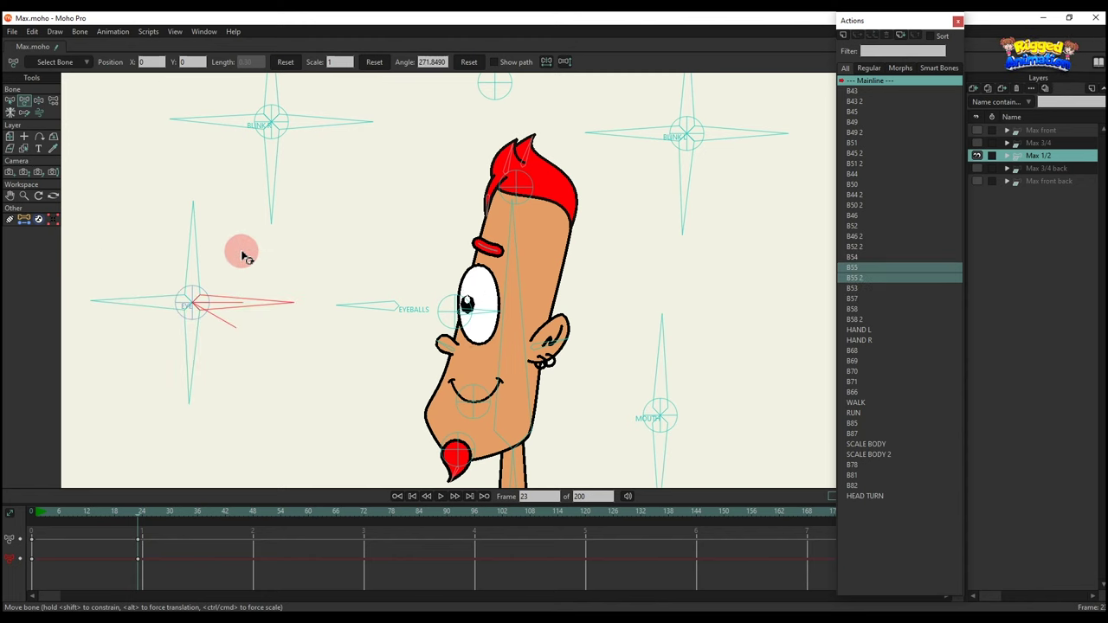
{"action": "left_click_drag", "start_coordinate": [243, 255], "coordinate": [207, 399]}
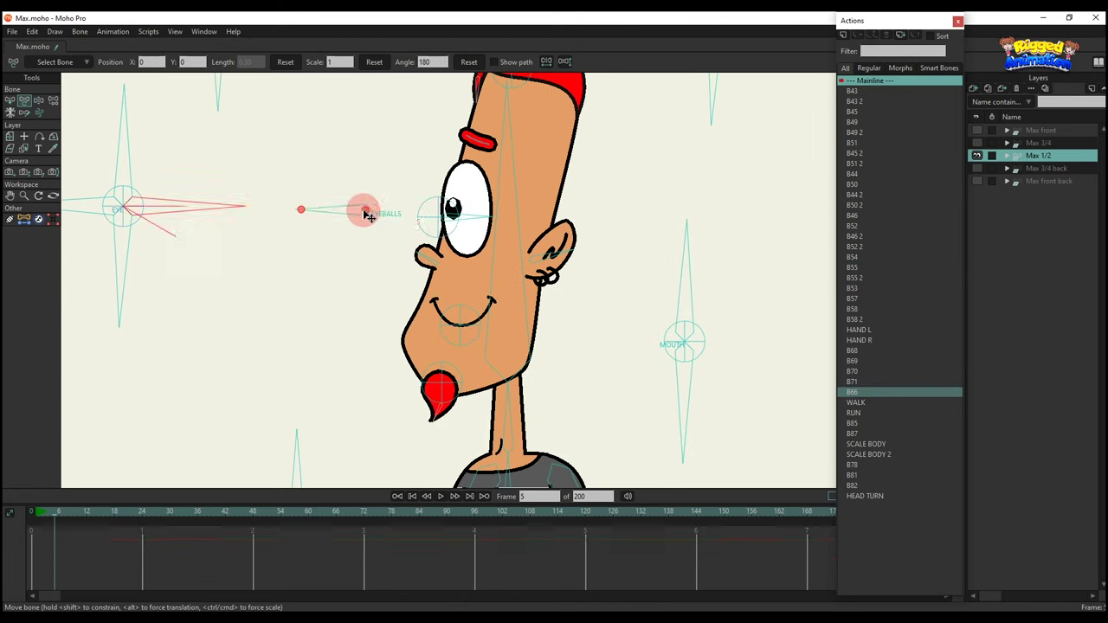
Step: Move the EYEBALLS bone beside the eye to test the gaze, and delete the keyframes
{"action": "mouse_move", "coordinate": [364, 210]}
{"action": "left_mouse_down"}
{"action": "mouse_move", "coordinate": [389, 188]}
{"action": "mouse_move", "coordinate": [359, 213]}
{"action": "left_mouse_up"}
{"action": "left_click_drag", "start_coordinate": [121, 569], "coordinate": [23, 407]}
{"action": "key", "text": "BackSpace"}
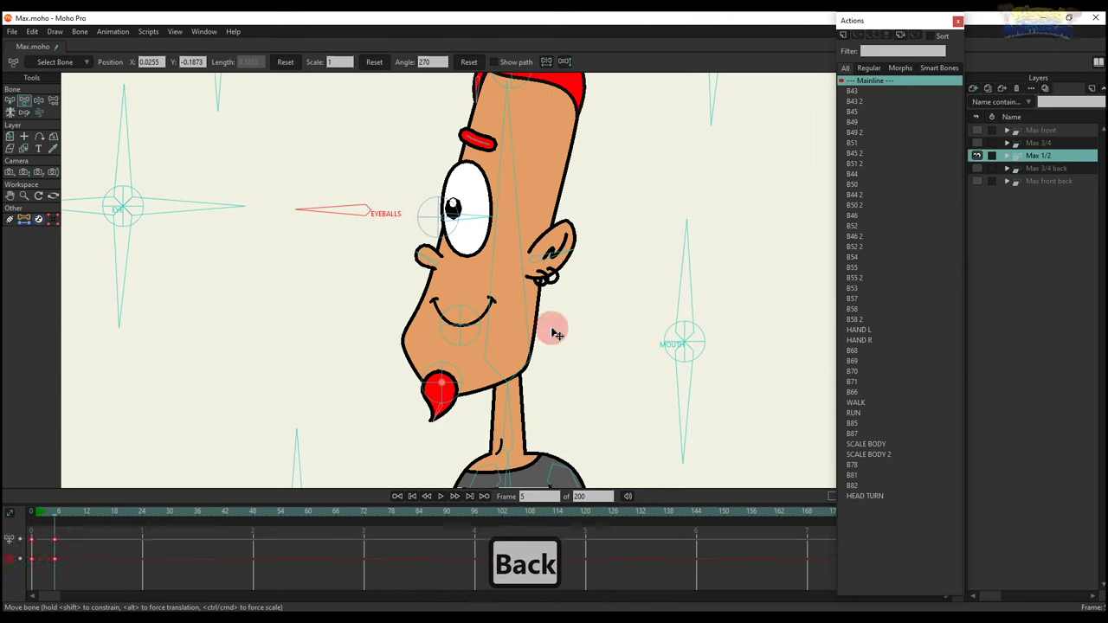
Step: Test the MOUTH and SCALE BODY controls in the 1/2 view, and delete the keyframes
{"action": "left_click_drag", "start_coordinate": [687, 275], "coordinate": [746, 409]}
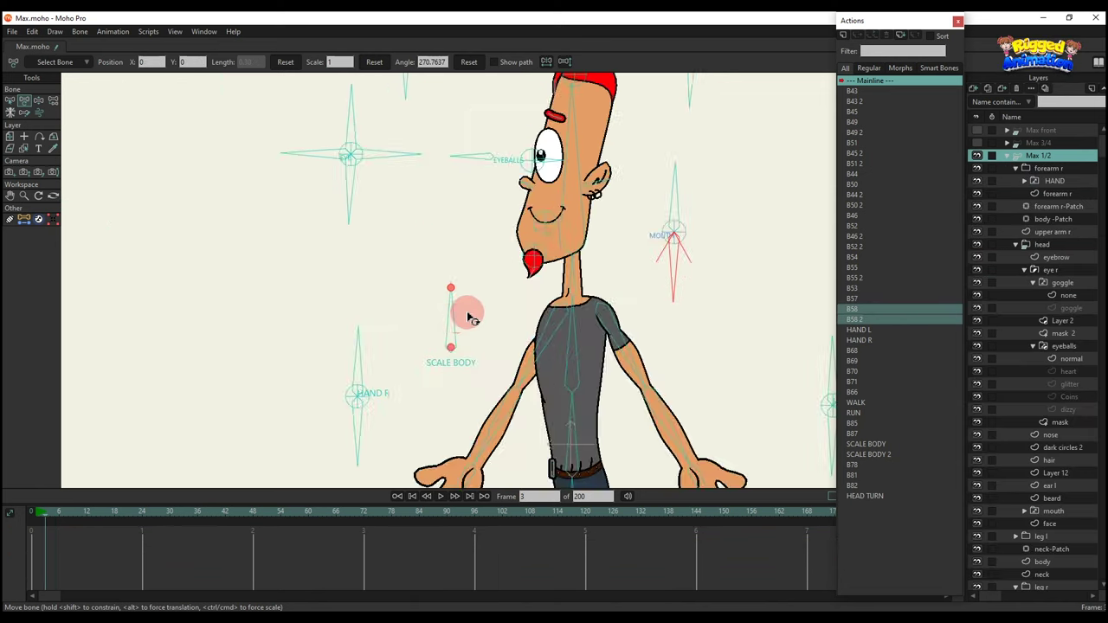
{"action": "left_click_drag", "start_coordinate": [464, 314], "coordinate": [334, 287]}
{"action": "left_click_drag", "start_coordinate": [146, 552], "coordinate": [5, 474]}
{"action": "key", "text": "BackSpace"}
Step: Test the HAND R and HAND L controls to change the hand shapes, swinging the forearm beside HAND L across the body and back
{"action": "scroll", "coordinate": [413, 306], "scroll_direction": "up", "scroll_amount": 3}
{"action": "left_click_drag", "start_coordinate": [372, 291], "coordinate": [421, 346]}
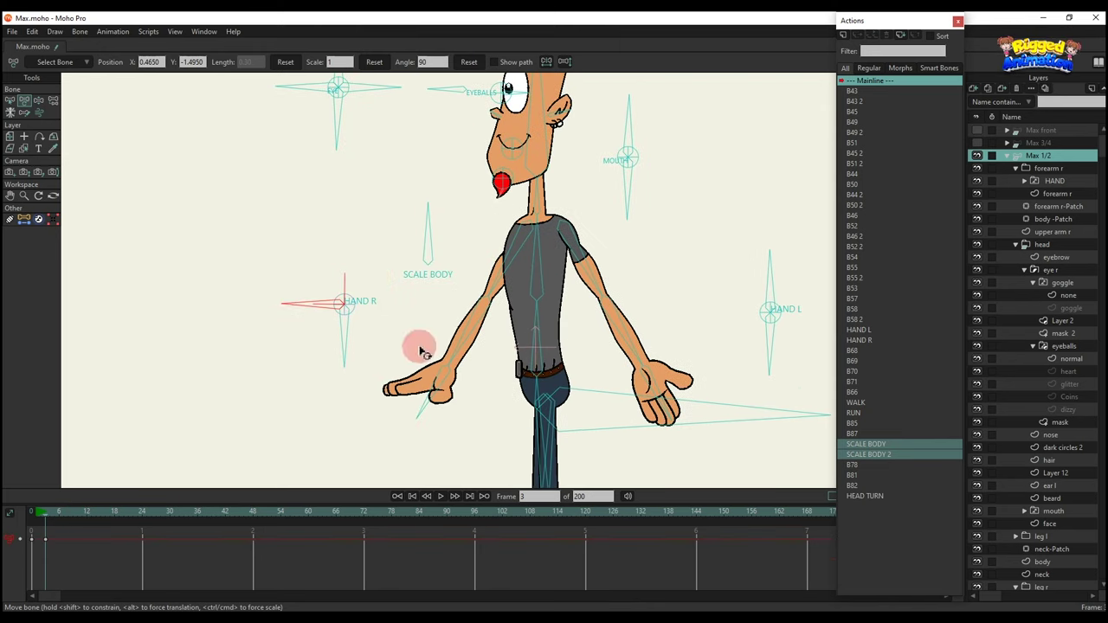
{"action": "left_click_drag", "start_coordinate": [770, 264], "coordinate": [816, 322]}
{"action": "left_click_drag", "start_coordinate": [661, 334], "coordinate": [584, 339]}
{"action": "left_click_drag", "start_coordinate": [766, 334], "coordinate": [689, 320]}
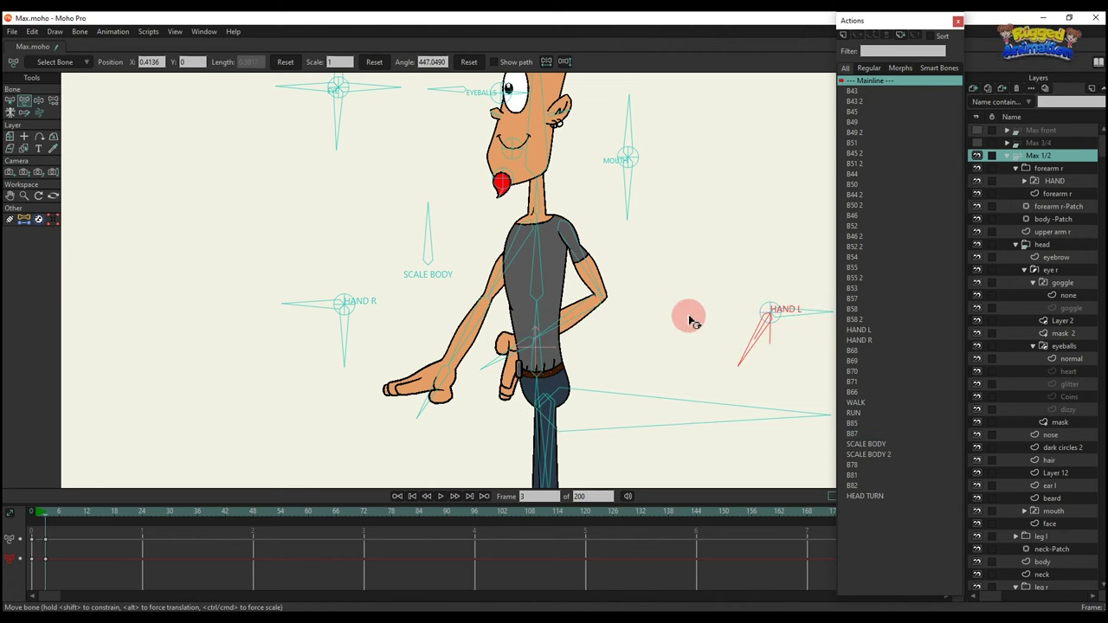
{"action": "left_click_drag", "start_coordinate": [524, 310], "coordinate": [752, 349]}
{"action": "left_click_drag", "start_coordinate": [827, 352], "coordinate": [696, 328]}
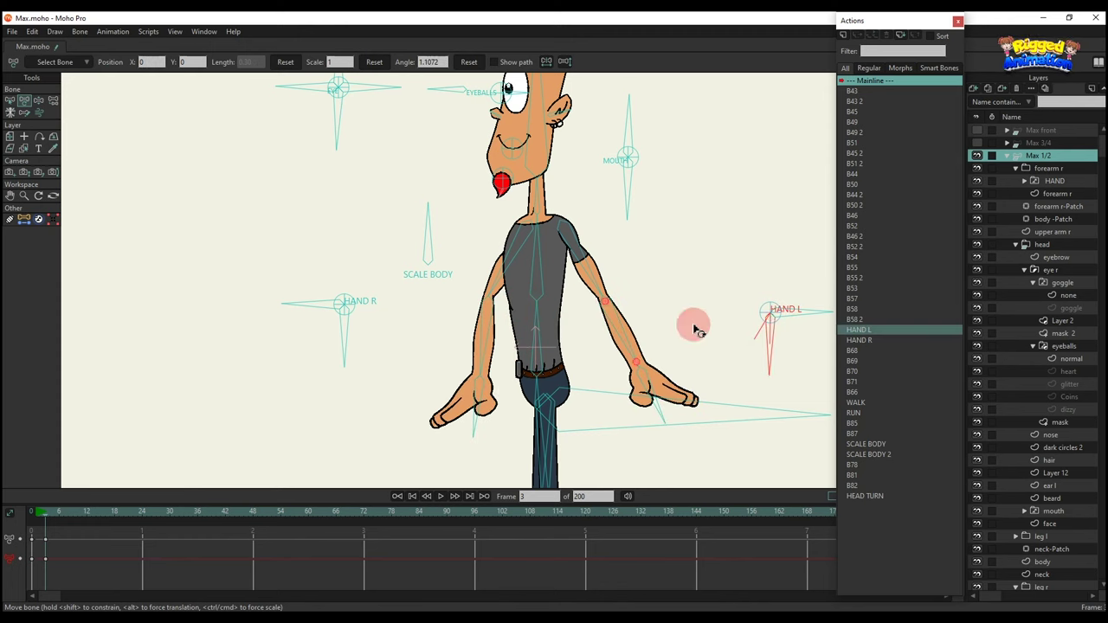
Step: Bend the arms in front of the body to test the hand poses, and delete the keyframes
{"action": "left_click_drag", "start_coordinate": [326, 340], "coordinate": [505, 340]}
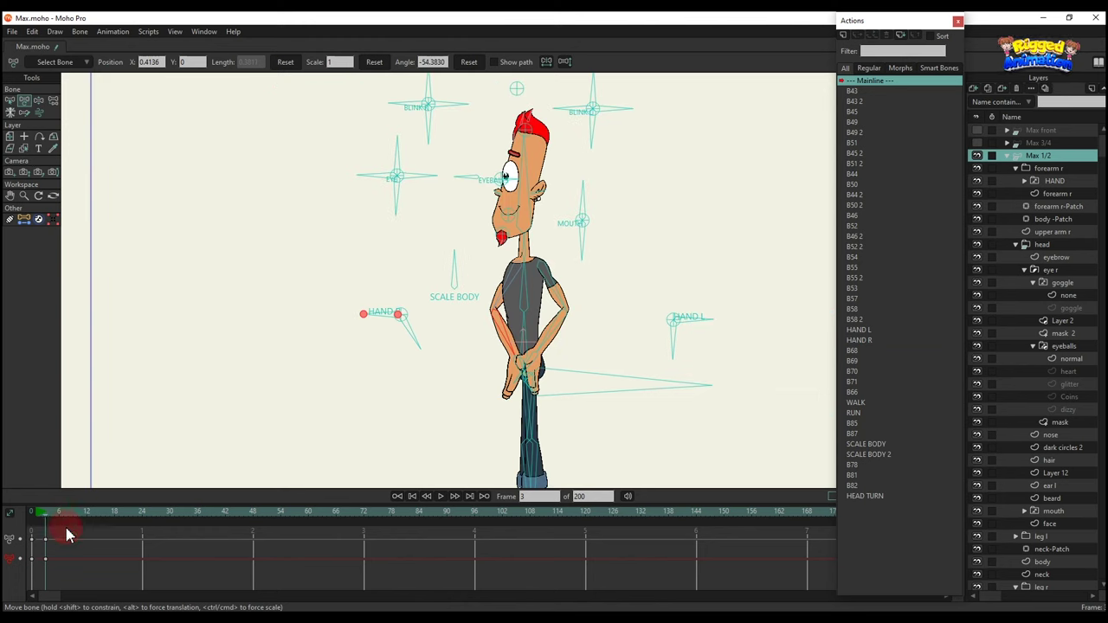
{"action": "left_click_drag", "start_coordinate": [83, 553], "coordinate": [3, 467]}
{"action": "key", "text": "Insert"}
{"action": "left_click_drag", "start_coordinate": [112, 575], "coordinate": [20, 492]}
{"action": "key", "text": "BackSpace"}
Step: Insert the WALK action at frame 3 for the 1/2 view, and hide the bones
{"action": "left_click", "coordinate": [553, 368]}
{"action": "scroll", "coordinate": [546, 339], "scroll_direction": "down", "scroll_amount": 4}
{"action": "left_click", "coordinate": [868, 404]}
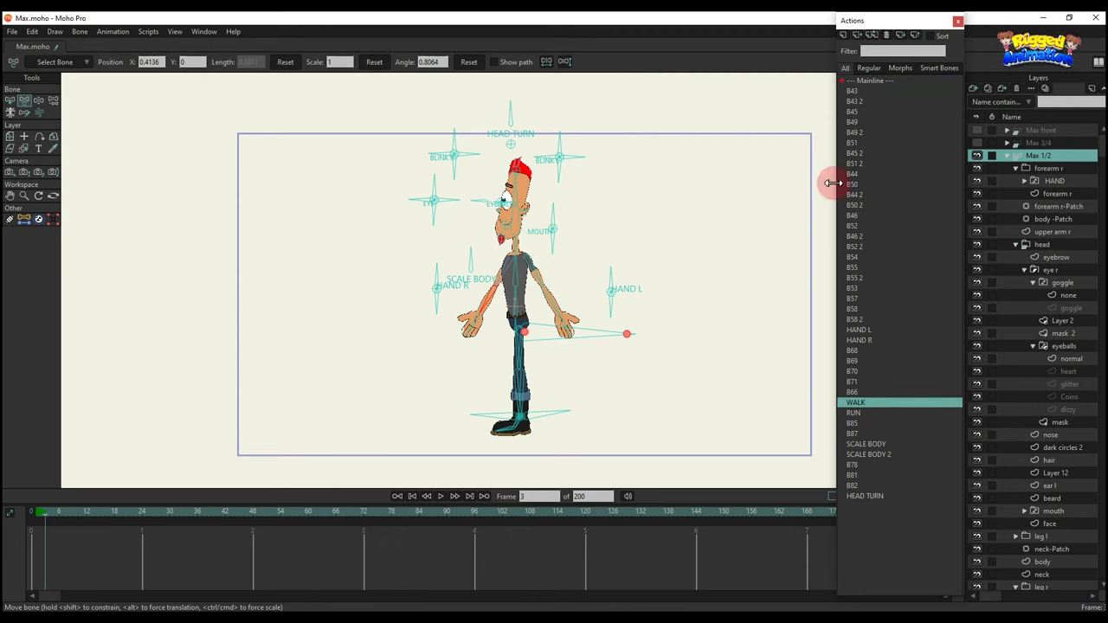
{"action": "scroll", "coordinate": [591, 376], "scroll_direction": "up", "scroll_amount": 5}
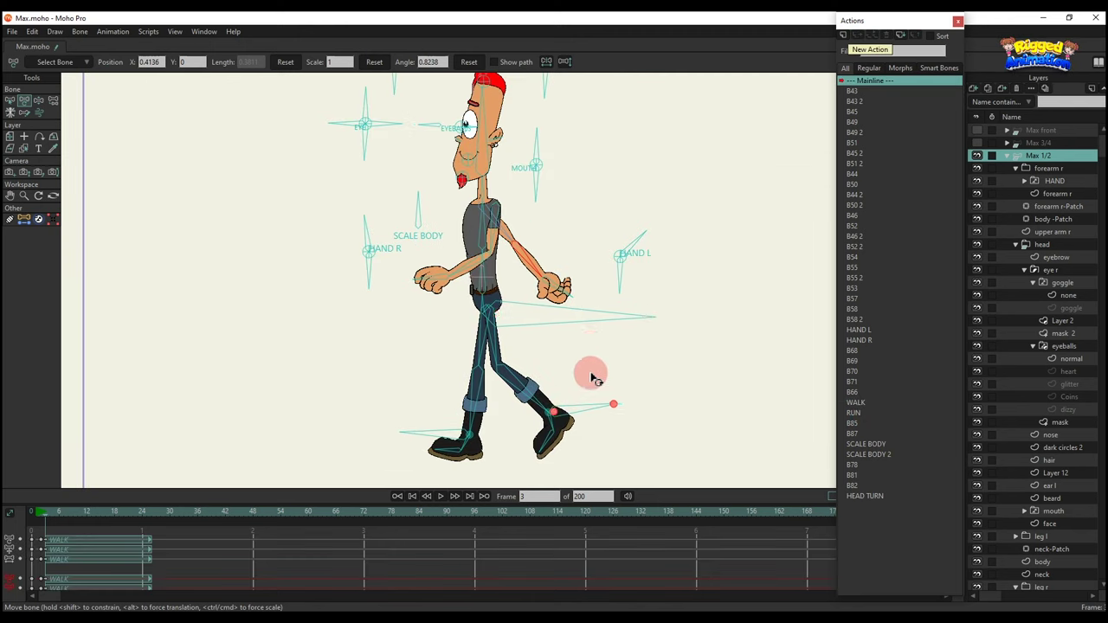
{"action": "scroll", "coordinate": [588, 342], "scroll_direction": "down", "scroll_amount": 3}
{"action": "key", "text": "ctrl+shift+c"}
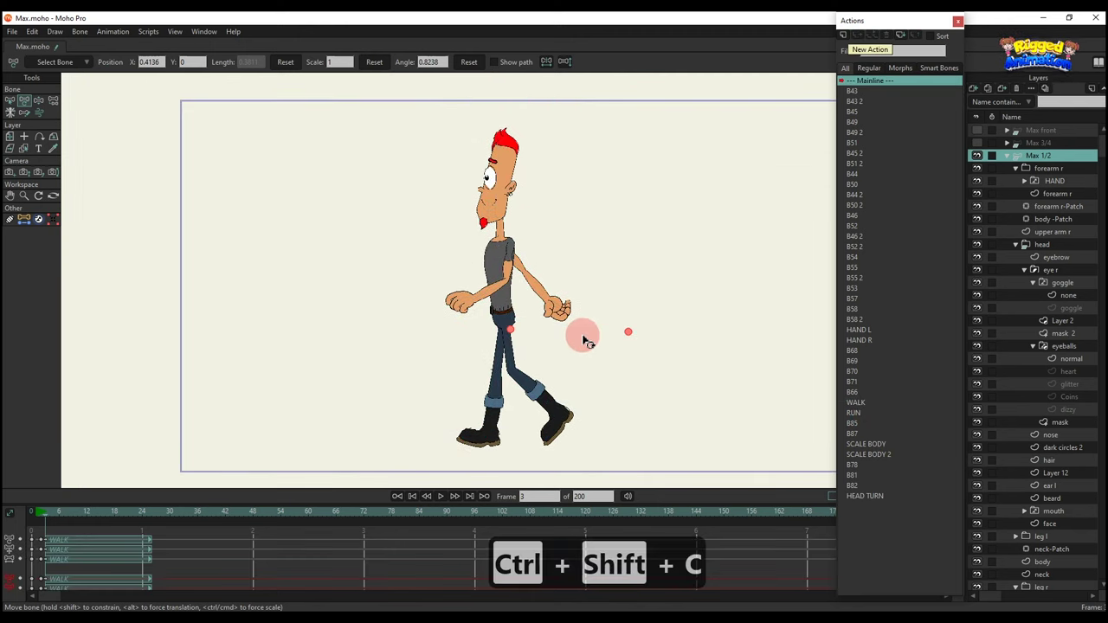
Step: Play the walk cycle, examine the leg and arm movement up close, and stop playback at frame 131
{"action": "key", "text": "space"}
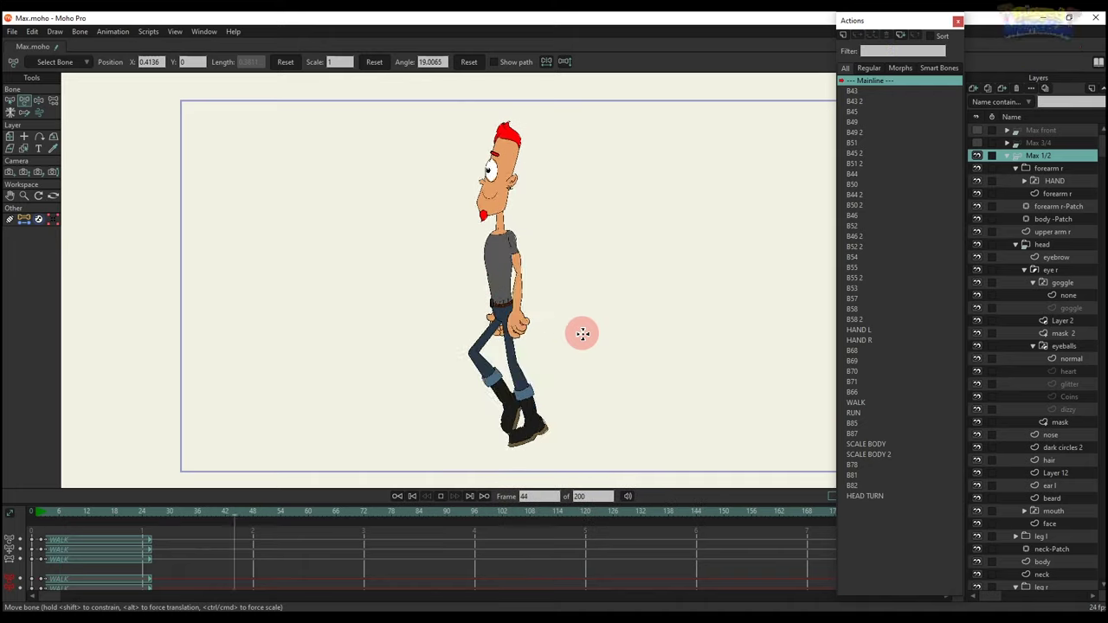
{"action": "scroll", "coordinate": [583, 334], "scroll_direction": "up", "scroll_amount": 6}
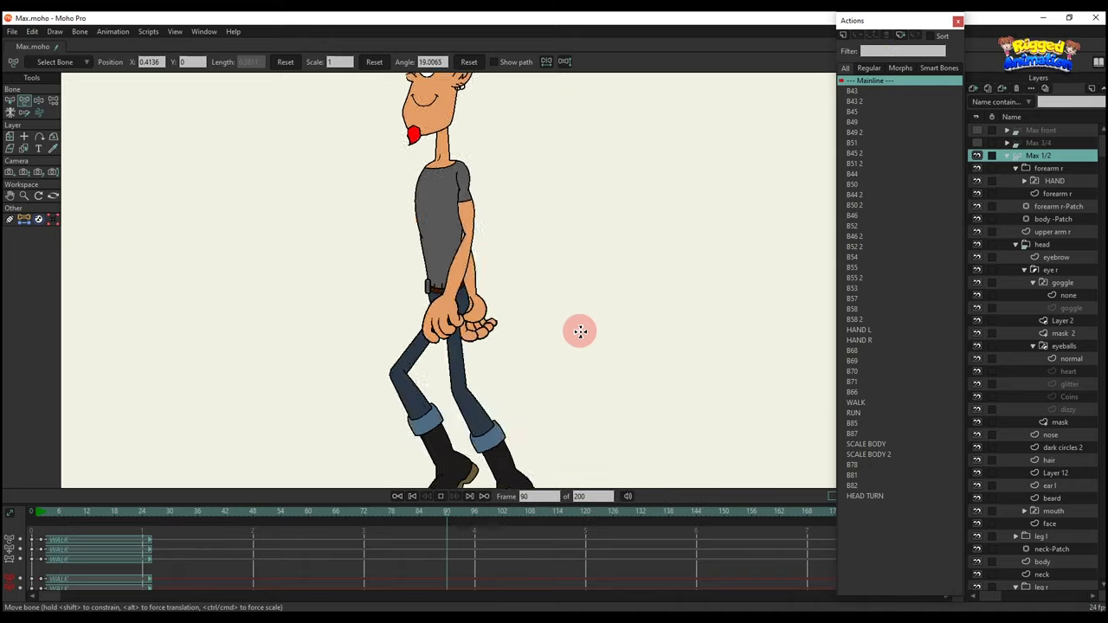
{"action": "scroll", "coordinate": [581, 332], "scroll_direction": "down", "scroll_amount": 5}
{"action": "key", "text": "space"}
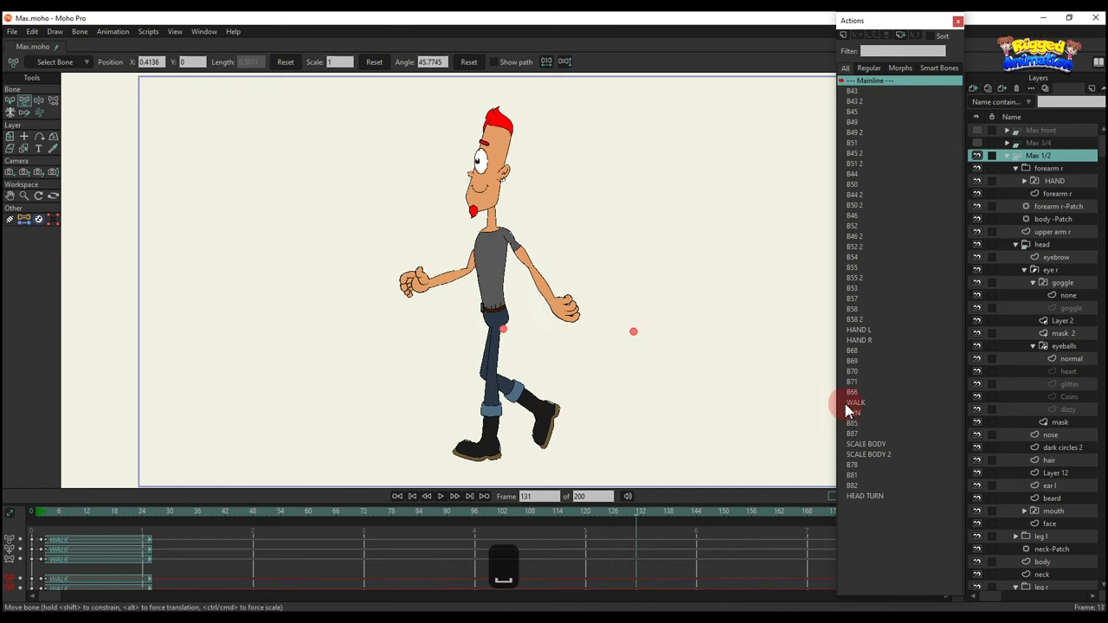
Step: Insert the RUN action at frame 131, and play the animation through the walk and the run
{"action": "left_click", "coordinate": [859, 413]}
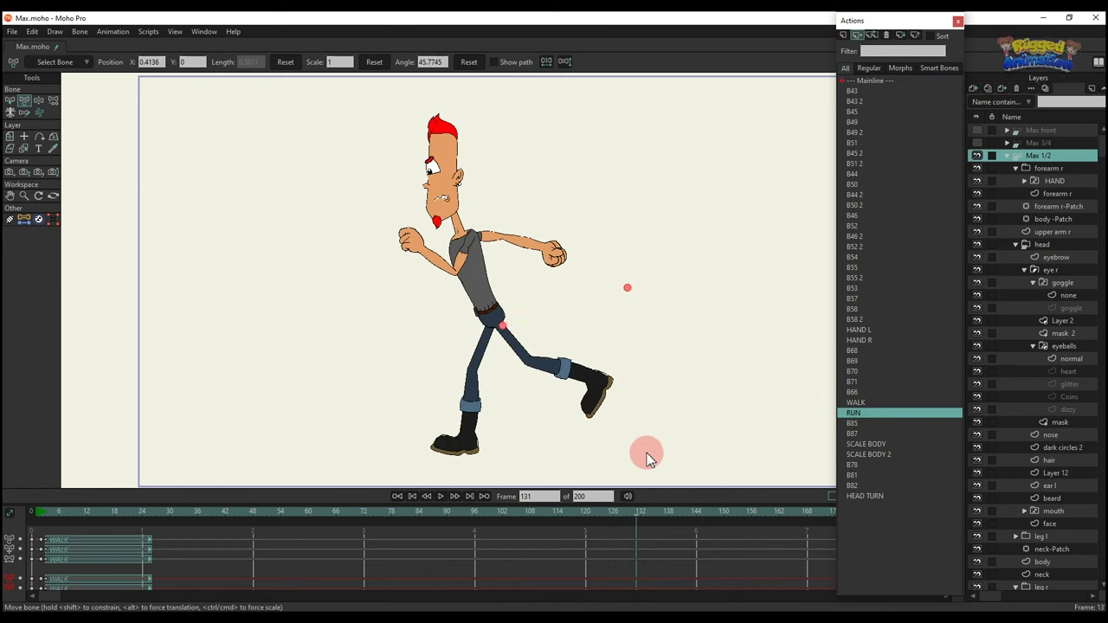
{"action": "key", "text": "space"}
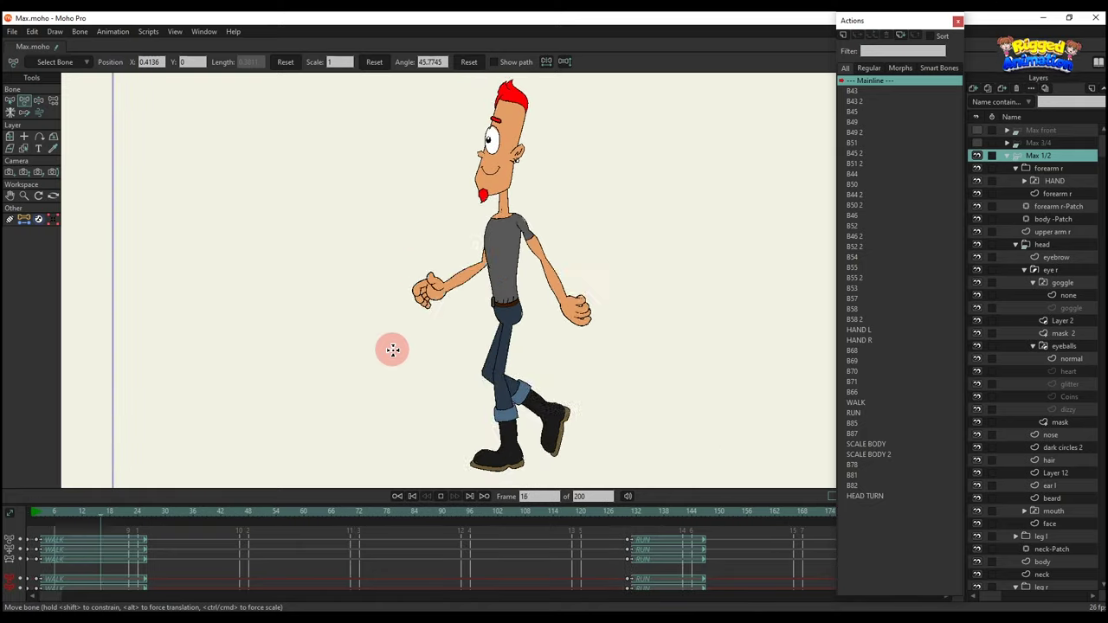
{"action": "key", "text": "space"}
{"action": "key", "text": "space"}
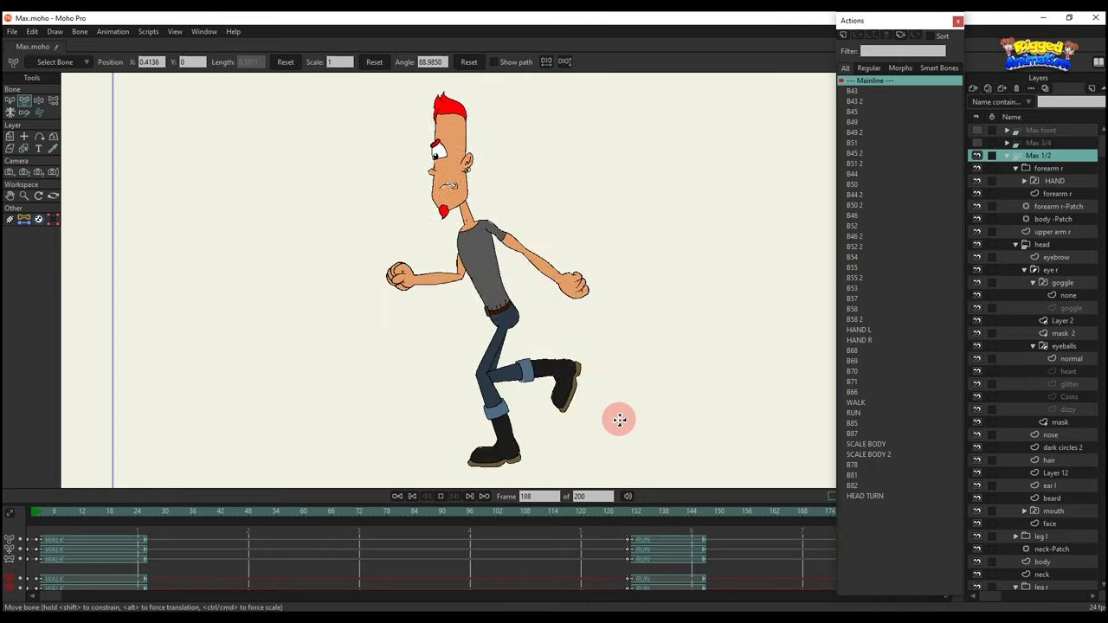
{"action": "key", "text": "space"}
Step: Delete the walk and run keyframes, and switch the visible character from Max 1/2 to Max 3/4 back
{"action": "key", "text": "BackSpace"}
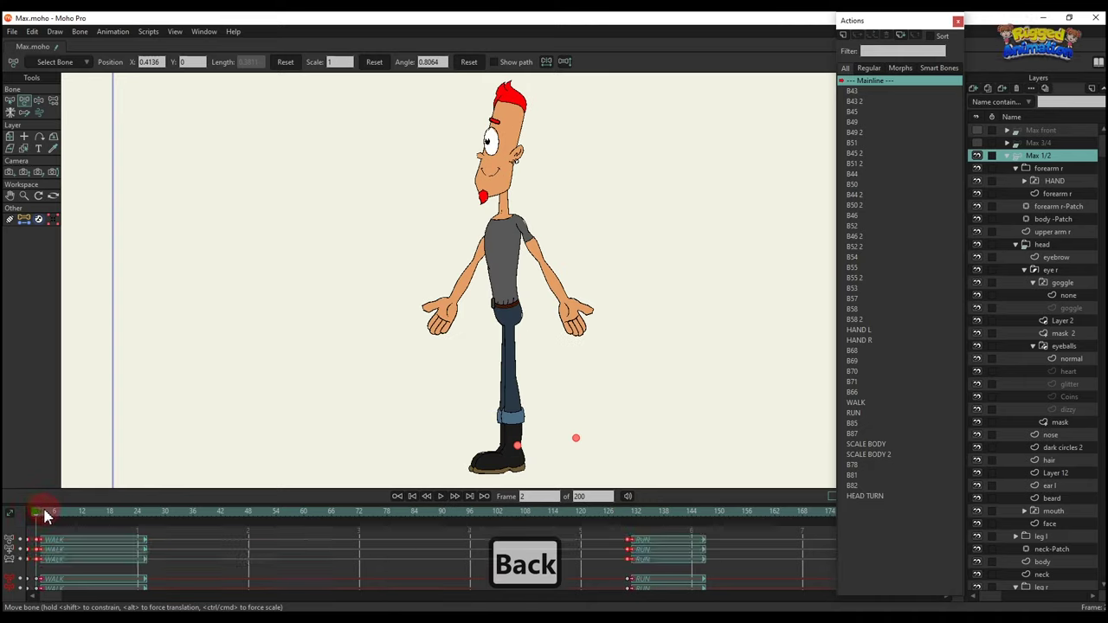
{"action": "left_click", "coordinate": [978, 157]}
{"action": "left_click", "coordinate": [978, 168]}
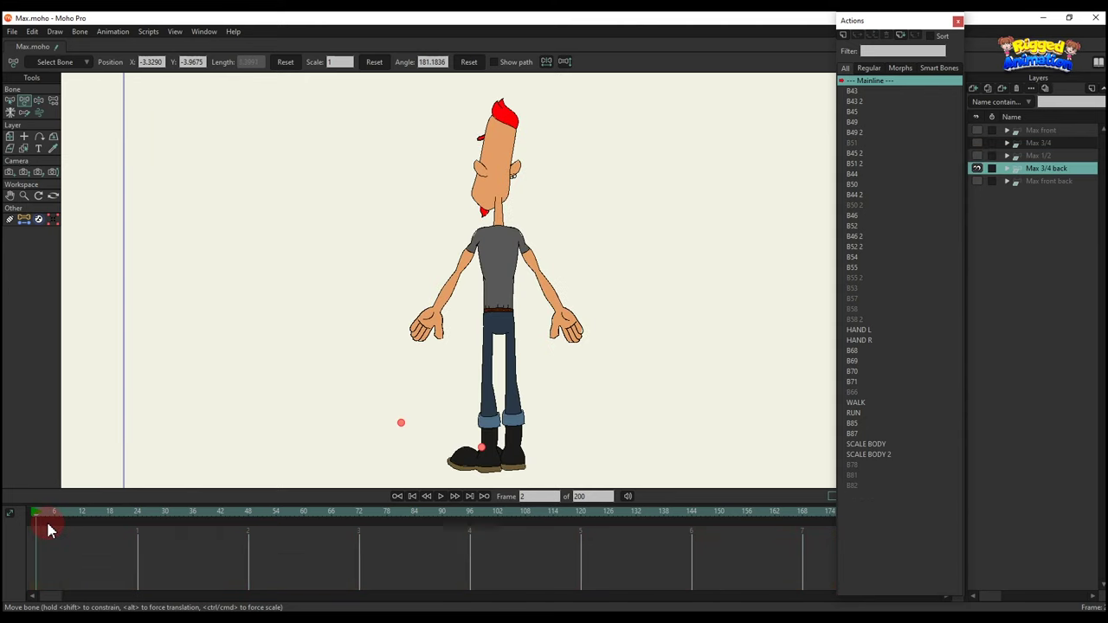
Step: Show the bones of Max 3/4 back, and test the HEAD control by rotating its upper and lower bones
{"action": "key", "text": "ctrl+shift+c"}
{"action": "left_click_drag", "start_coordinate": [480, 189], "coordinate": [470, 283]}
{"action": "scroll", "coordinate": [474, 239], "scroll_direction": "up", "scroll_amount": 3}
{"action": "key", "text": "t"}
{"action": "scroll", "coordinate": [435, 140], "scroll_direction": "down", "scroll_amount": 2}
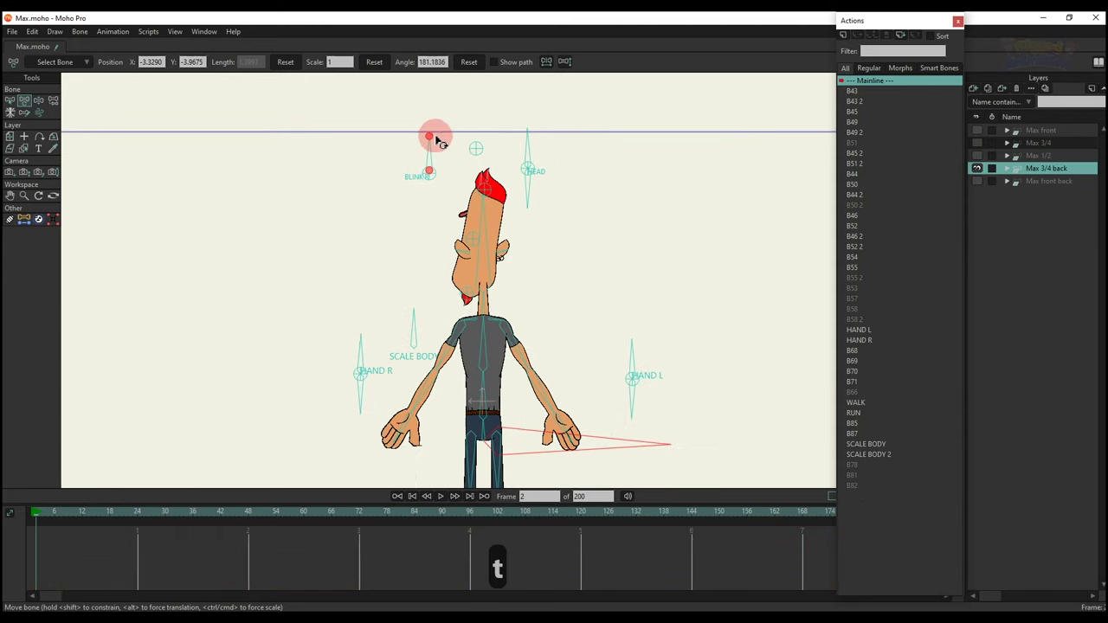
{"action": "scroll", "coordinate": [437, 140], "scroll_direction": "down", "scroll_amount": 3}
{"action": "scroll", "coordinate": [482, 168], "scroll_direction": "up", "scroll_amount": 5}
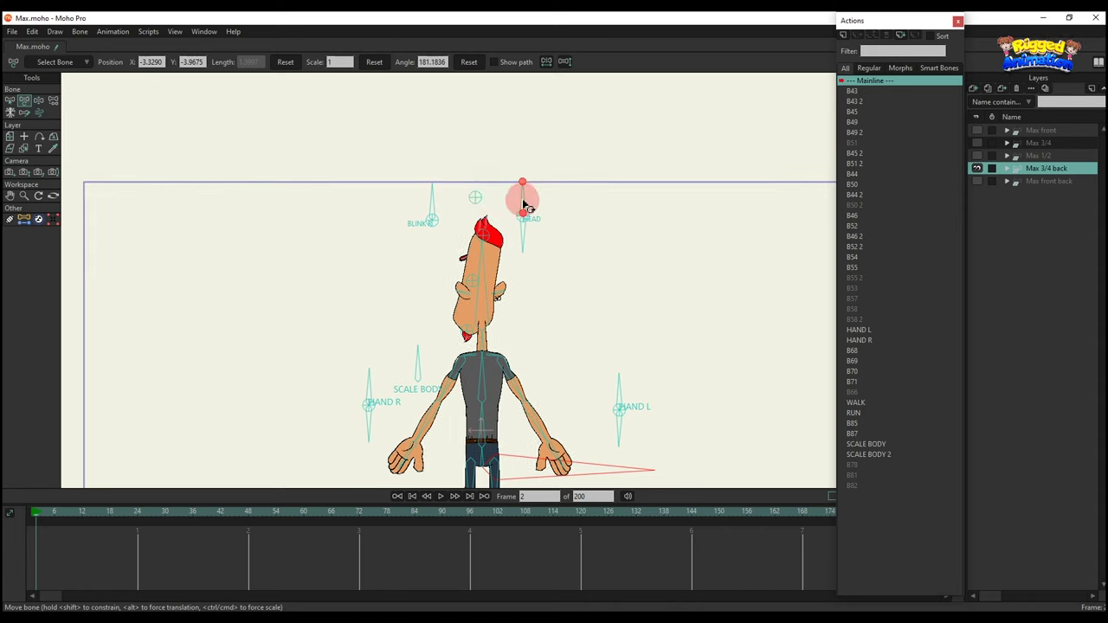
{"action": "scroll", "coordinate": [524, 204], "scroll_direction": "up", "scroll_amount": 2}
{"action": "left_click_drag", "start_coordinate": [548, 213], "coordinate": [528, 253]}
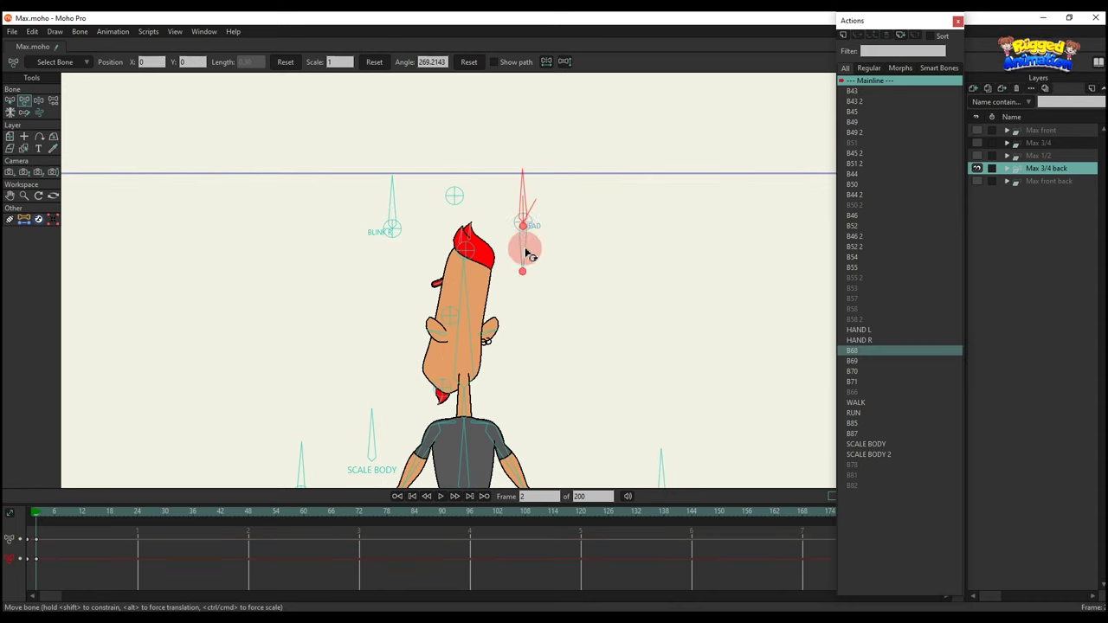
{"action": "scroll", "coordinate": [433, 173], "scroll_direction": "down", "scroll_amount": 2}
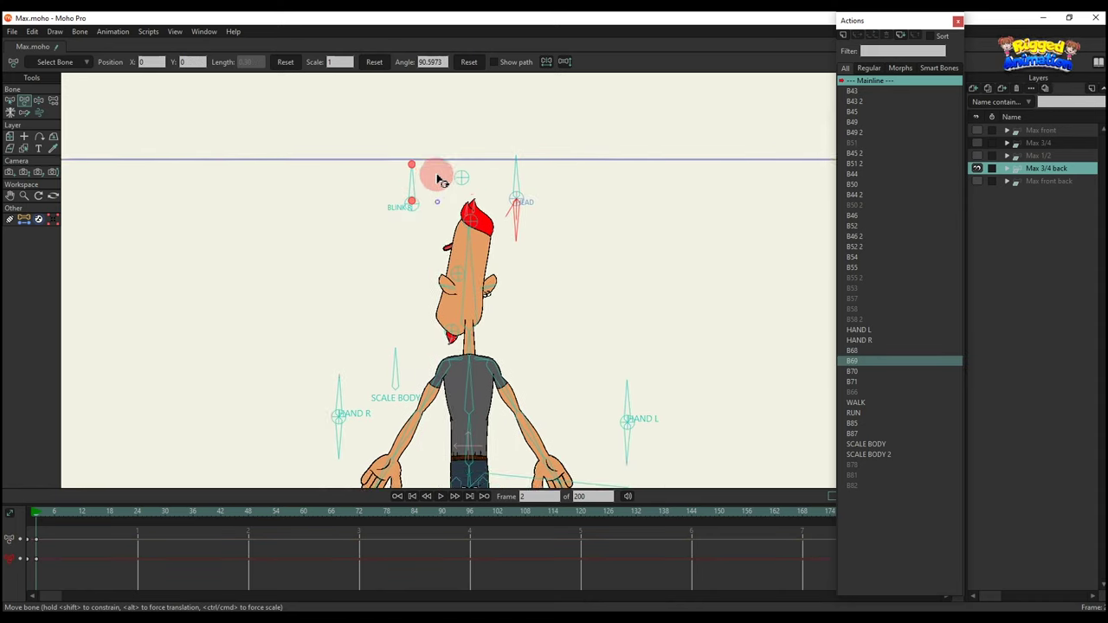
Step: Test the BLINK R control by rotating its bone, and delete the keyframes
{"action": "scroll", "coordinate": [433, 173], "scroll_direction": "up", "scroll_amount": 3}
{"action": "left_click", "coordinate": [409, 169]}
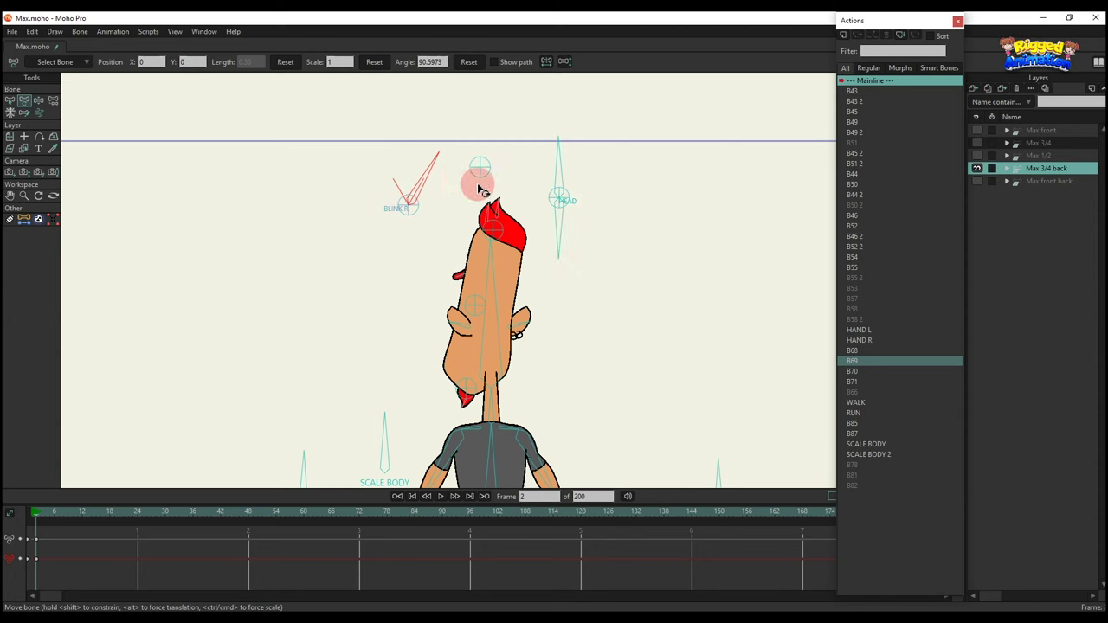
{"action": "left_click_drag", "start_coordinate": [478, 187], "coordinate": [477, 188]}
{"action": "left_click_drag", "start_coordinate": [89, 560], "coordinate": [4, 504]}
{"action": "key", "text": "BackSpace"}
Step: Try bending the torso bones, and undo the pose changes
{"action": "mouse_move", "coordinate": [432, 358]}
{"action": "left_mouse_down"}
{"action": "mouse_move", "coordinate": [438, 261]}
{"action": "mouse_move", "coordinate": [484, 248]}
{"action": "mouse_move", "coordinate": [494, 297]}
{"action": "mouse_move", "coordinate": [514, 306]}
{"action": "mouse_move", "coordinate": [502, 297]}
{"action": "left_mouse_up"}
{"action": "key", "text": "ctrl+z"}
{"action": "scroll", "coordinate": [471, 284], "scroll_direction": "down", "scroll_amount": 3}
{"action": "scroll", "coordinate": [470, 284], "scroll_direction": "up", "scroll_amount": 1}
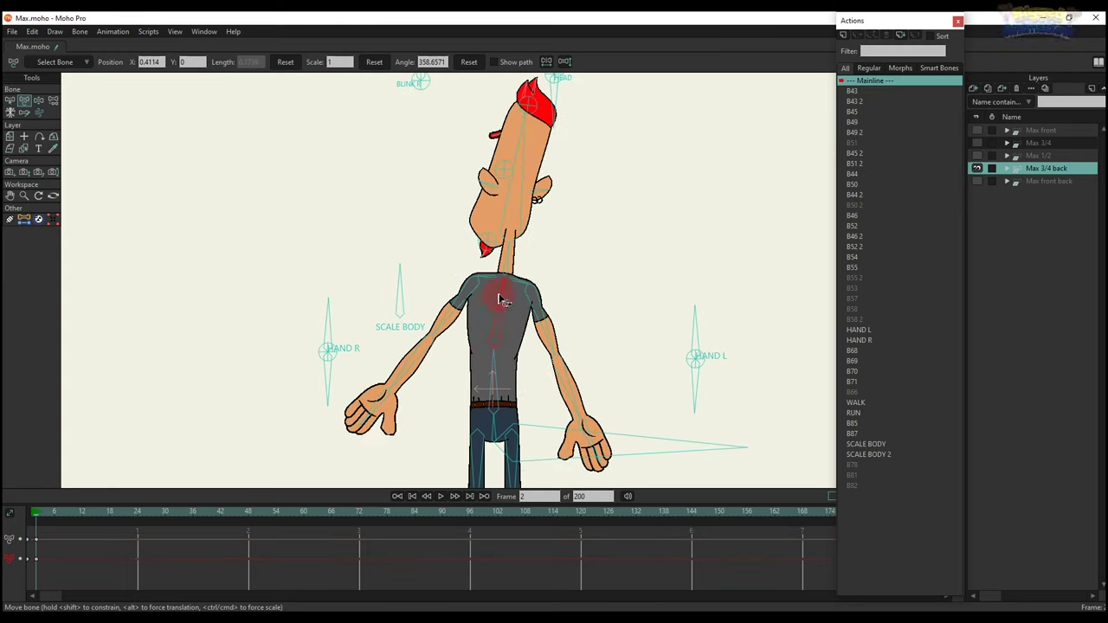
{"action": "key", "text": "ctrl+z"}
Step: Test the SCALE BODY control in the 3/4 back view, and delete the keyframes
{"action": "scroll", "coordinate": [427, 218], "scroll_direction": "down", "scroll_amount": 1}
{"action": "mouse_move", "coordinate": [401, 281]}
{"action": "left_mouse_down"}
{"action": "mouse_move", "coordinate": [319, 329]}
{"action": "mouse_move", "coordinate": [407, 273]}
{"action": "left_mouse_up"}
{"action": "left_click_drag", "start_coordinate": [113, 563], "coordinate": [4, 471]}
{"action": "key", "text": "BackSpace"}
Step: Test the HAND R and HAND L controls, and cross the forearms behind the back
{"action": "left_click_drag", "start_coordinate": [334, 314], "coordinate": [284, 399]}
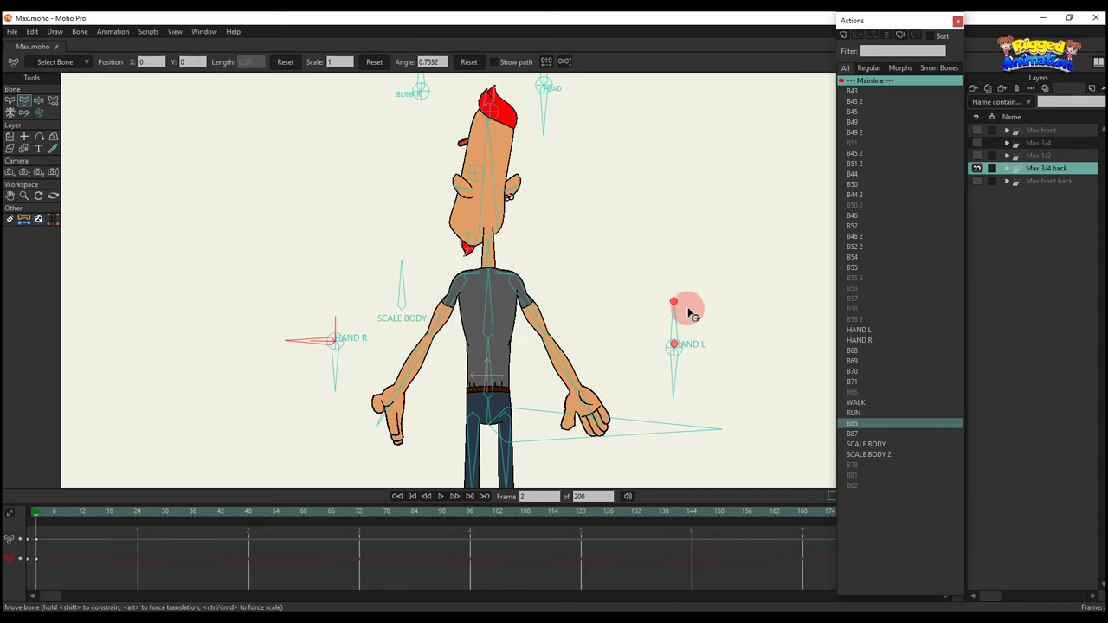
{"action": "left_click_drag", "start_coordinate": [685, 311], "coordinate": [710, 443]}
{"action": "left_click_drag", "start_coordinate": [529, 373], "coordinate": [485, 358]}
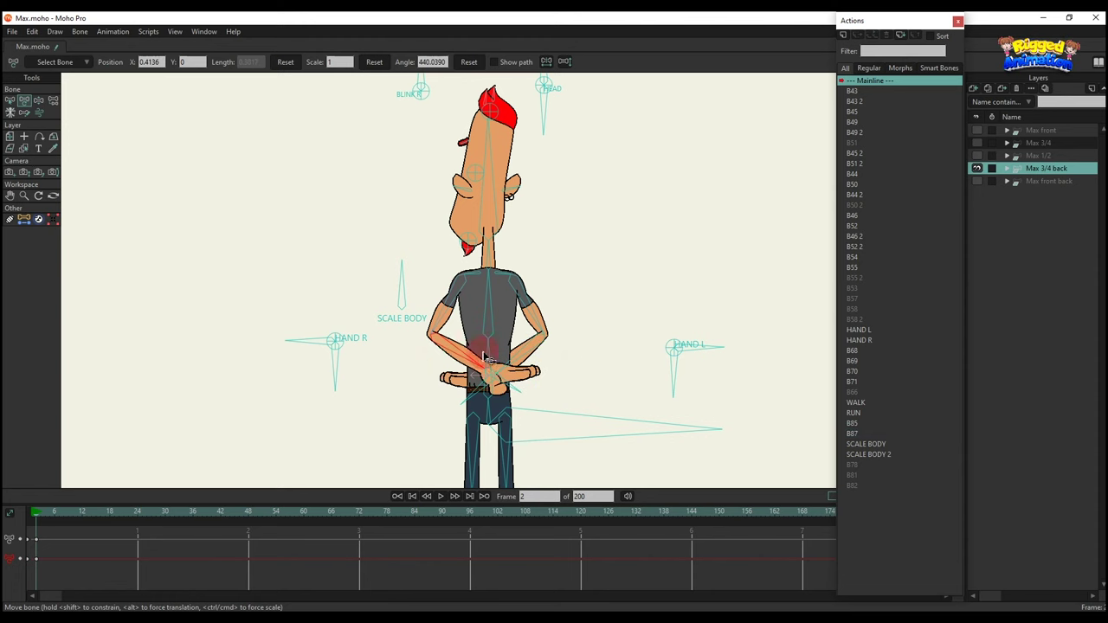
{"action": "left_click_drag", "start_coordinate": [365, 360], "coordinate": [277, 376]}
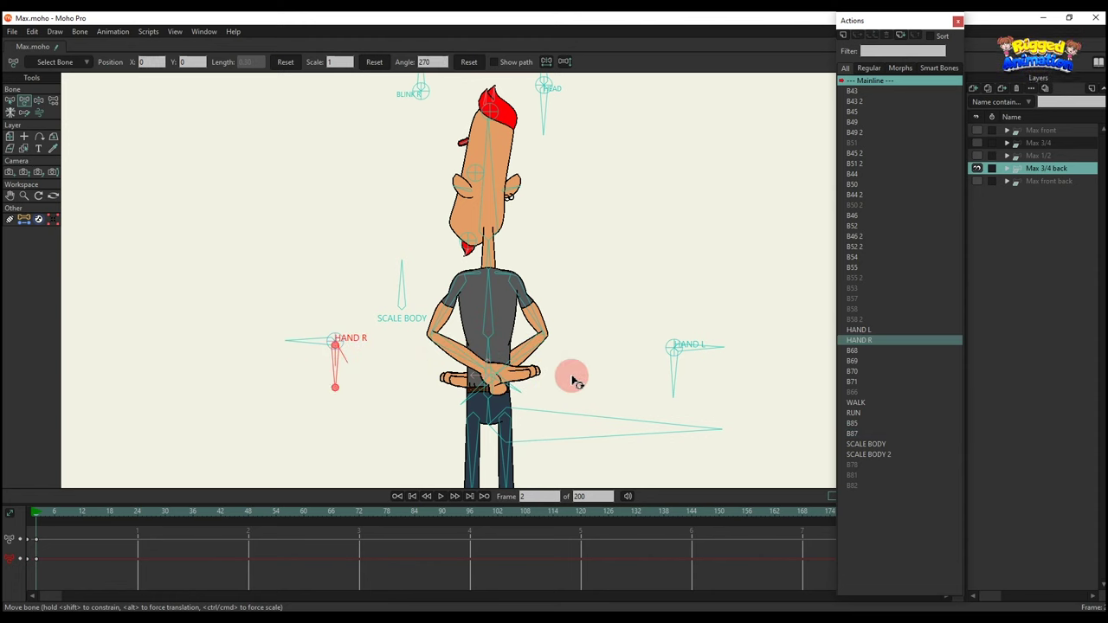
Step: Adjust the crossed forearm poses, try another HAND L shape, and delete the keyframes
{"action": "left_click_drag", "start_coordinate": [522, 352], "coordinate": [520, 357]}
{"action": "left_click", "coordinate": [634, 377]}
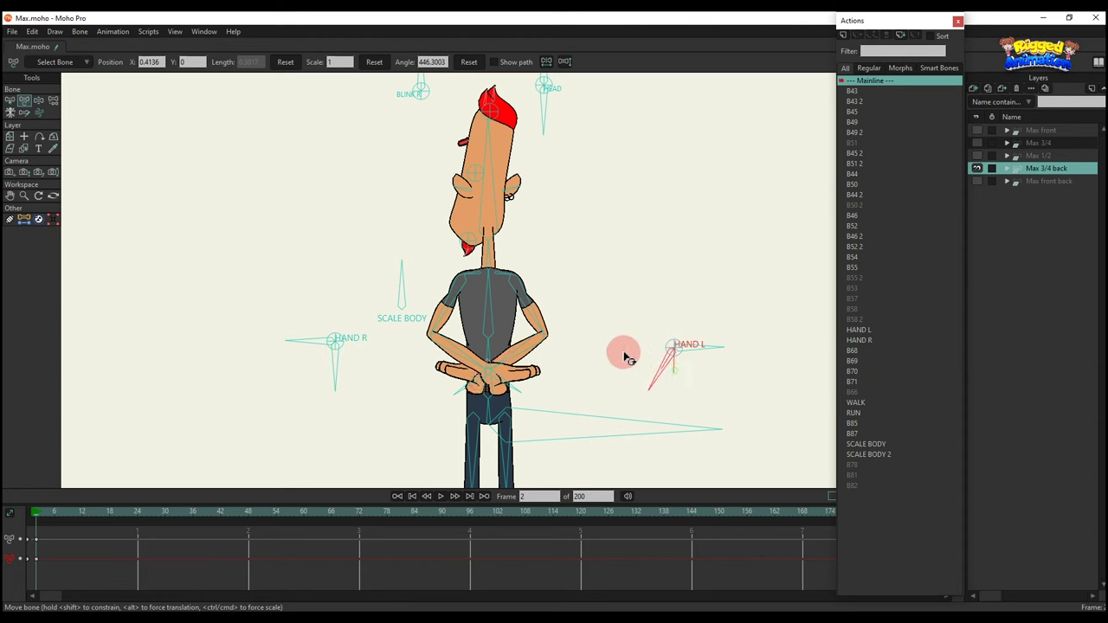
{"action": "left_click_drag", "start_coordinate": [604, 352], "coordinate": [602, 353]}
{"action": "left_click_drag", "start_coordinate": [124, 574], "coordinate": [4, 381]}
{"action": "key", "text": "BackSpace"}
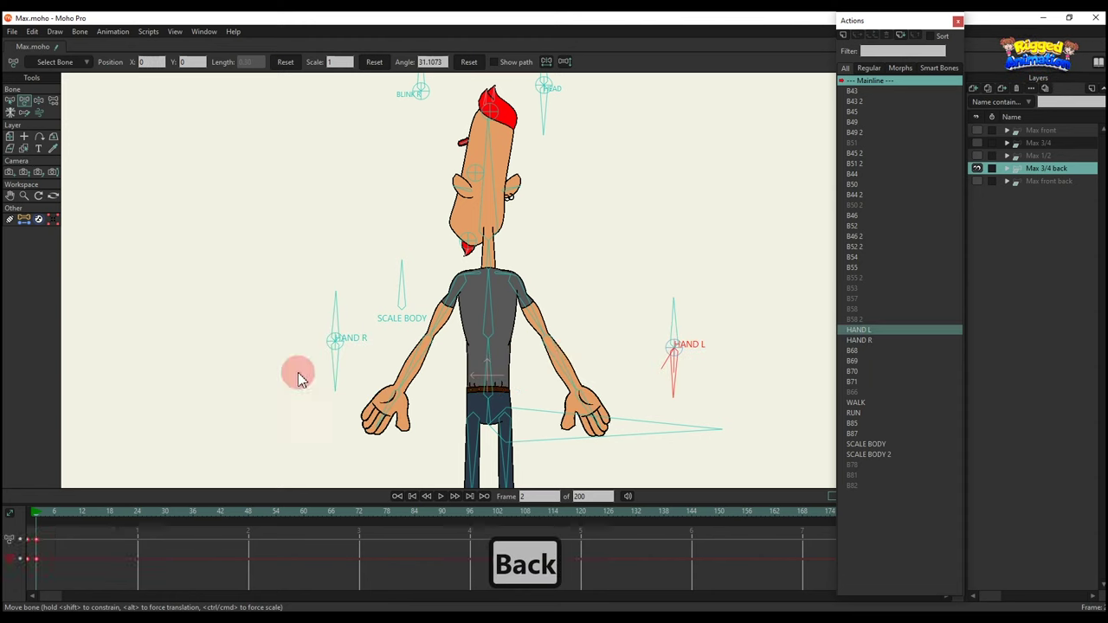
Step: Test the whole-body movement with the Manipulate Bones tool, and delete the keyframes
{"action": "scroll", "coordinate": [570, 342], "scroll_direction": "down", "scroll_amount": 2}
{"action": "left_click_drag", "start_coordinate": [548, 399], "coordinate": [534, 178]}
{"action": "key", "text": "z"}
{"action": "key", "text": "BackSpace"}
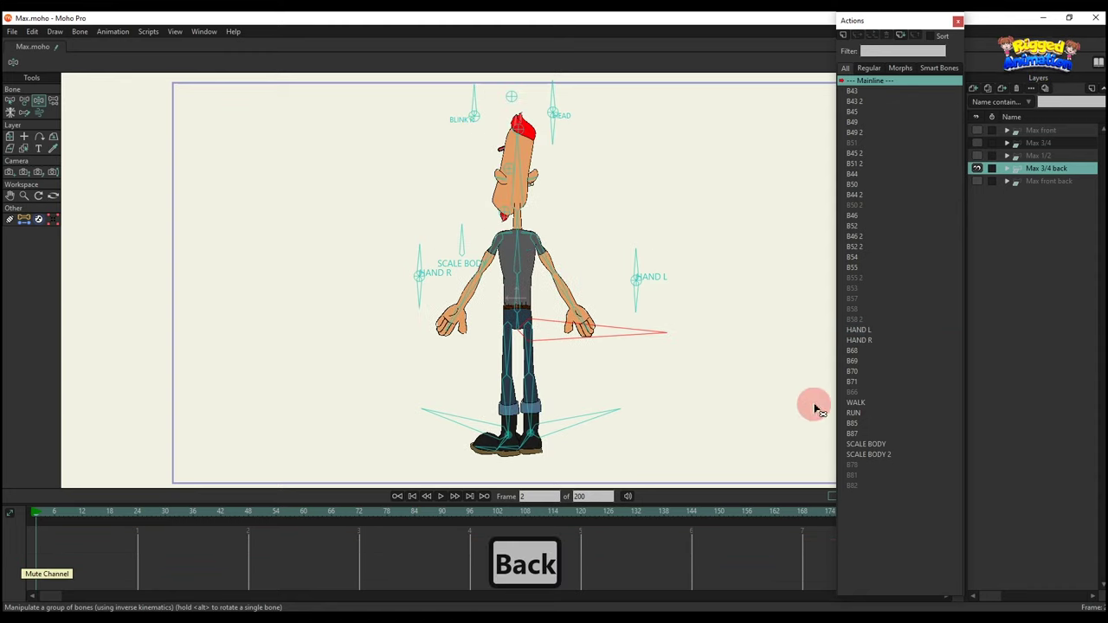
Step: Insert the WALK action at frame 2 for Max 3/4 back, and play it with the bones hidden
{"action": "left_click", "coordinate": [865, 405]}
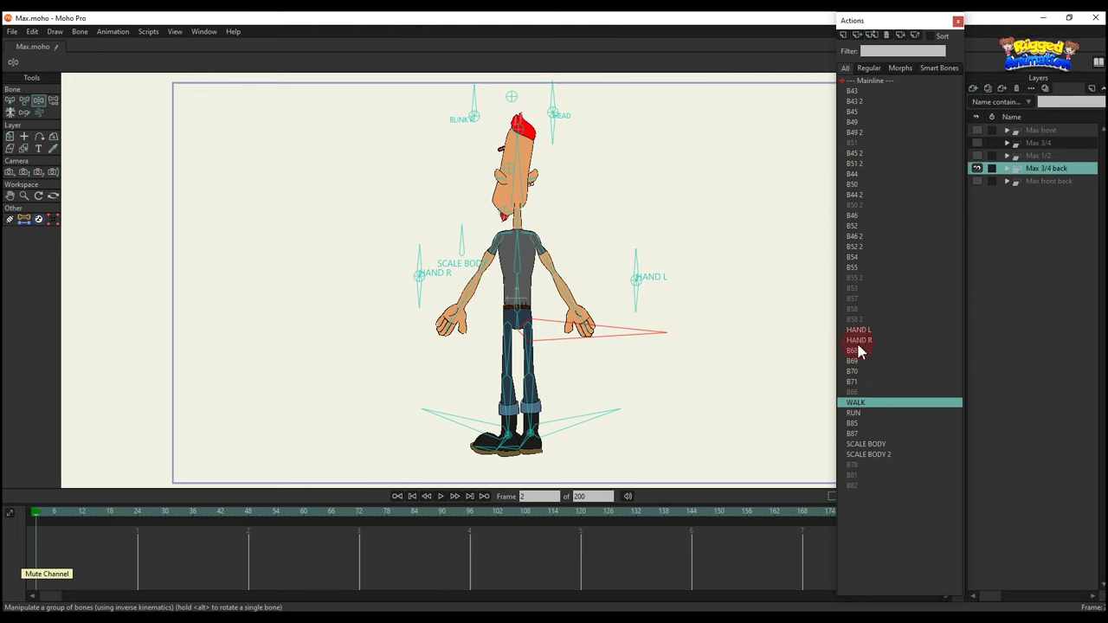
{"action": "left_click", "coordinate": [856, 39]}
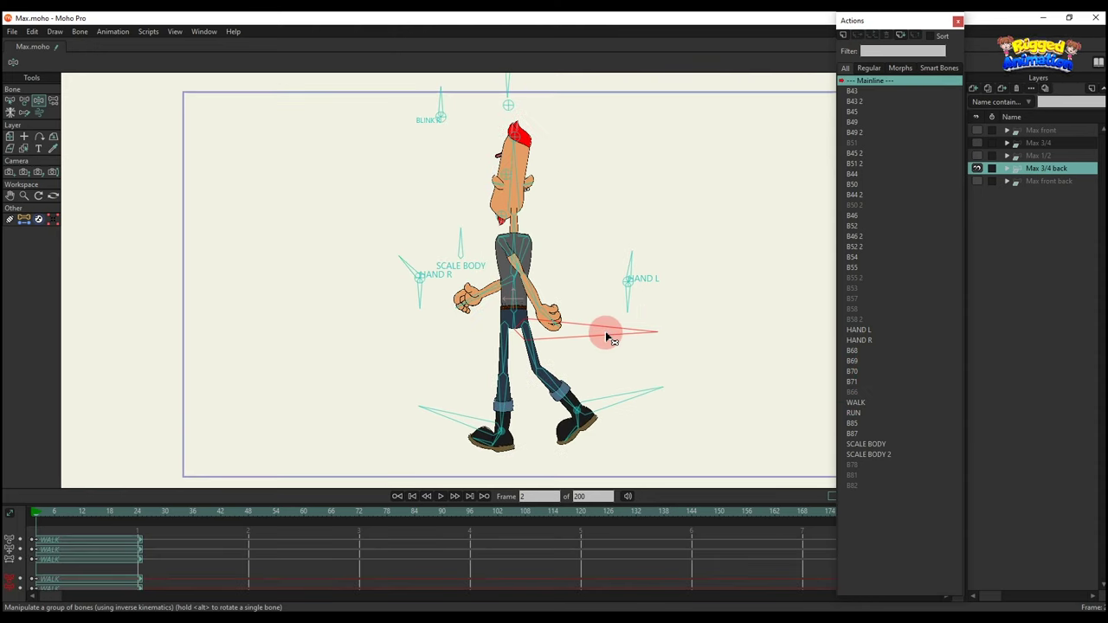
{"action": "key", "text": "ctrl+shift+c"}
{"action": "key", "text": "space"}
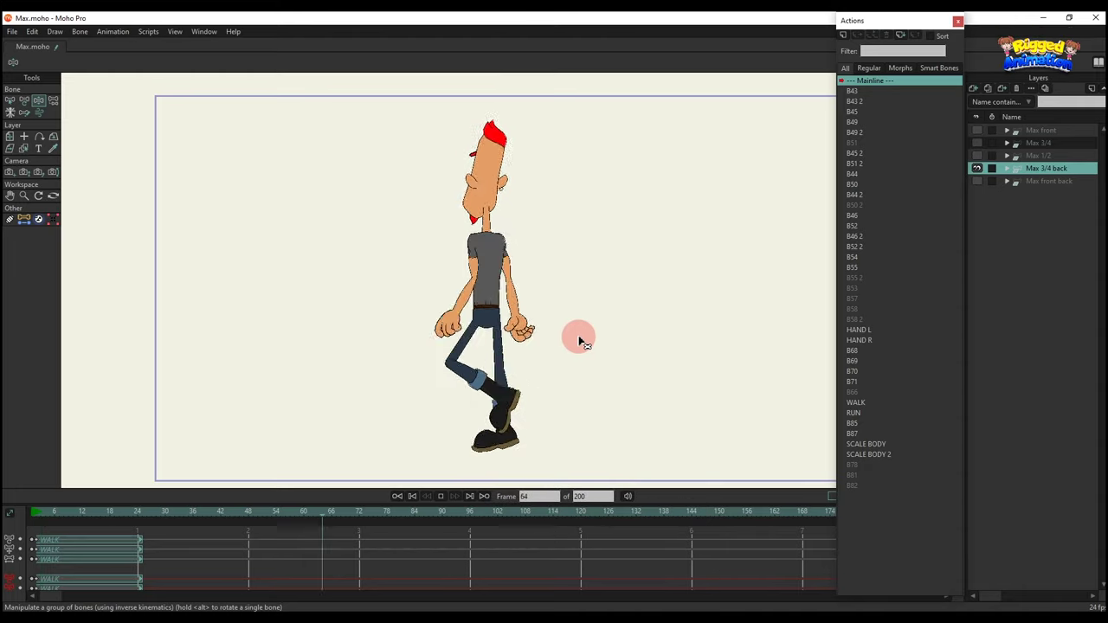
{"action": "key", "text": "space"}
Step: Insert the RUN action at frame 84, and play the run cycle
{"action": "left_click", "coordinate": [852, 414]}
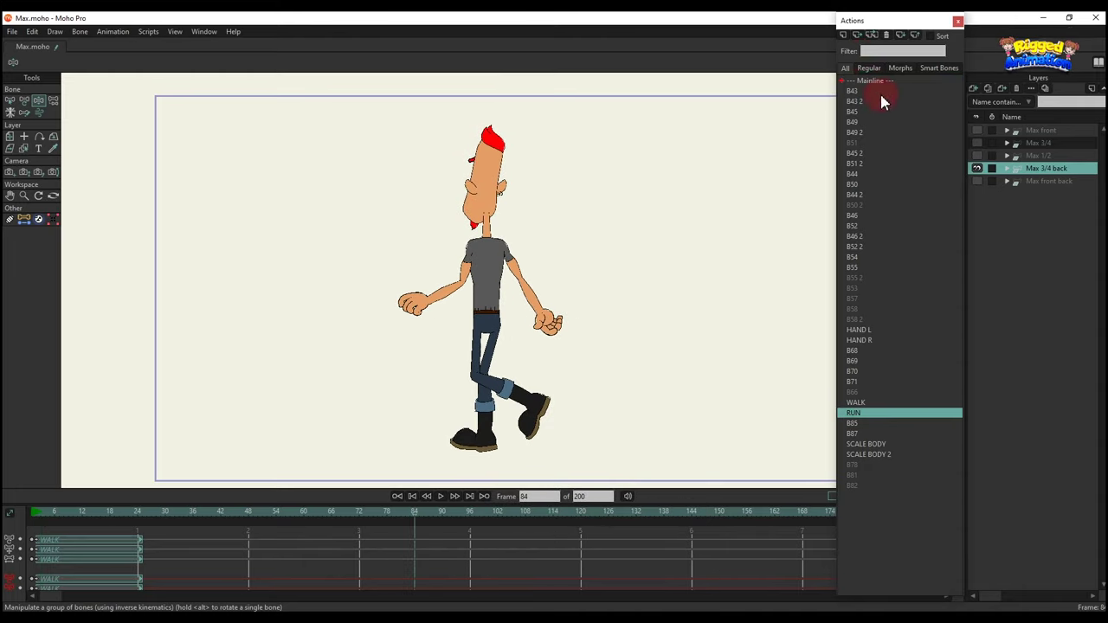
{"action": "left_click", "coordinate": [855, 36]}
{"action": "left_click", "coordinate": [655, 440]}
{"action": "key", "text": "space"}
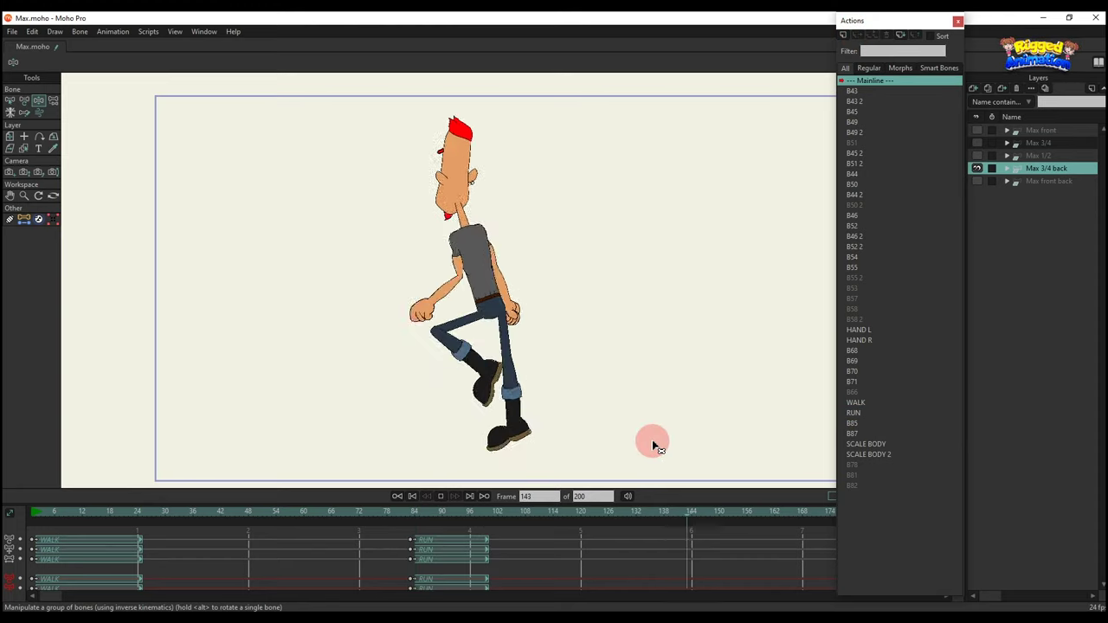
{"action": "key", "text": "space"}
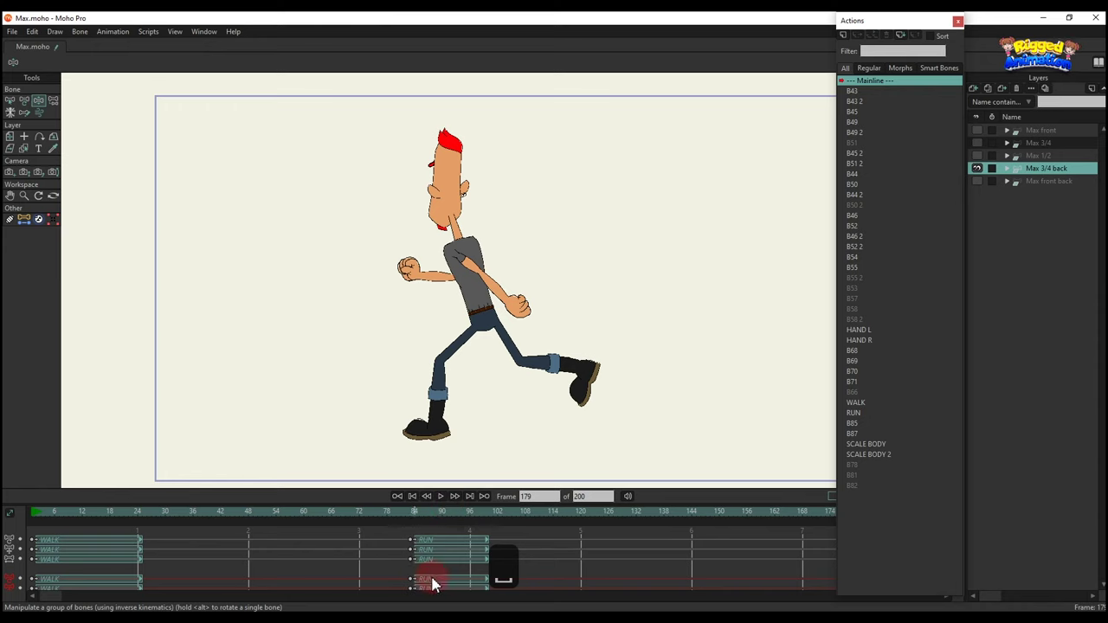
Step: Delete the walk and run keyframes of Max 3/4 back, and return to frame 2
{"action": "left_click_drag", "start_coordinate": [432, 579], "coordinate": [34, 528]}
{"action": "key", "text": "BackSpace"}
{"action": "left_click", "coordinate": [36, 513]}
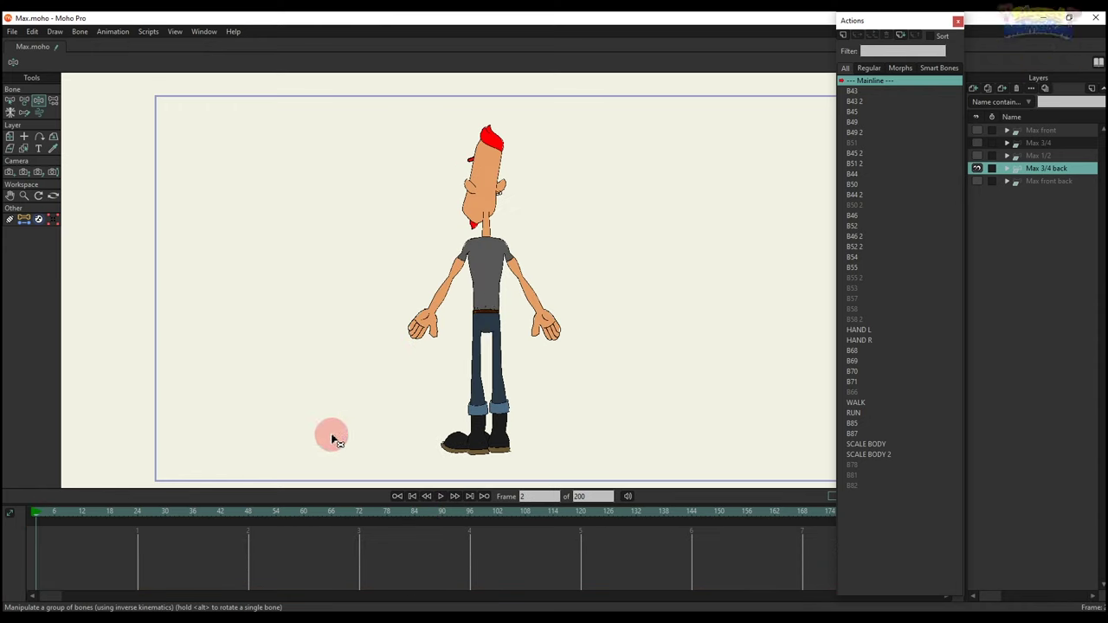
Step: Show the bones again, hide the Max 3/4 back layer, and make the Max front back layer visible and active
{"action": "key", "text": "ctrl+shift+c"}
{"action": "left_click", "coordinate": [977, 169]}
{"action": "left_click", "coordinate": [977, 182]}
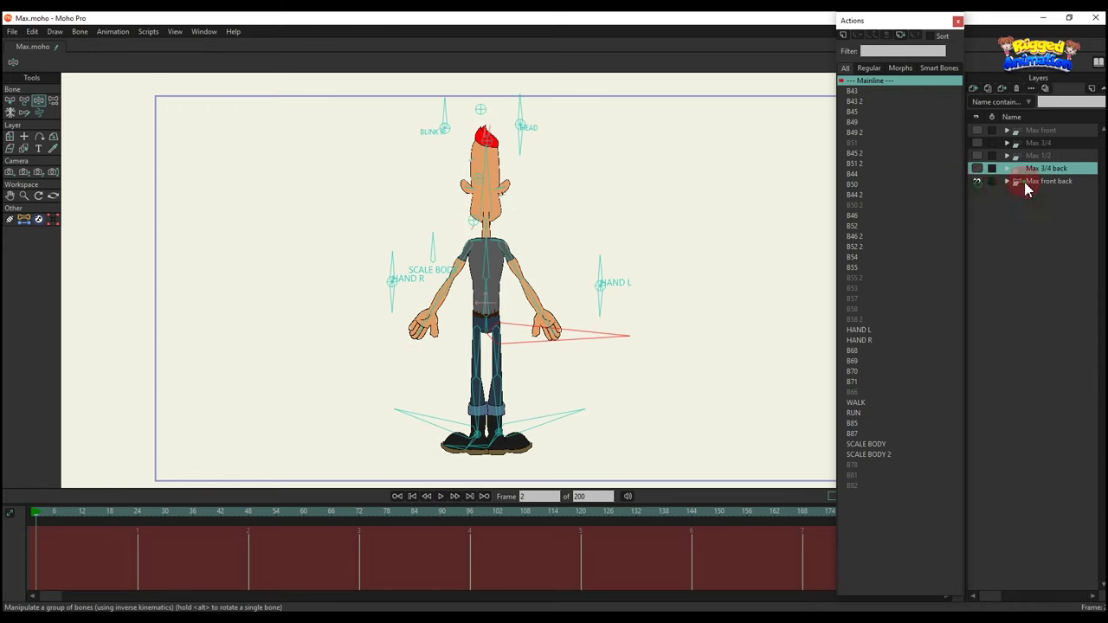
{"action": "left_click", "coordinate": [1026, 183]}
Step: Test the head-turn and BLINK R controls of Max front back with the Transform Bone tool, and delete the keyframes
{"action": "scroll", "coordinate": [591, 199], "scroll_direction": "down", "scroll_amount": 2}
{"action": "left_click_drag", "start_coordinate": [568, 209], "coordinate": [571, 231]}
{"action": "key", "text": "t"}
{"action": "scroll", "coordinate": [507, 116], "scroll_direction": "up", "scroll_amount": 2}
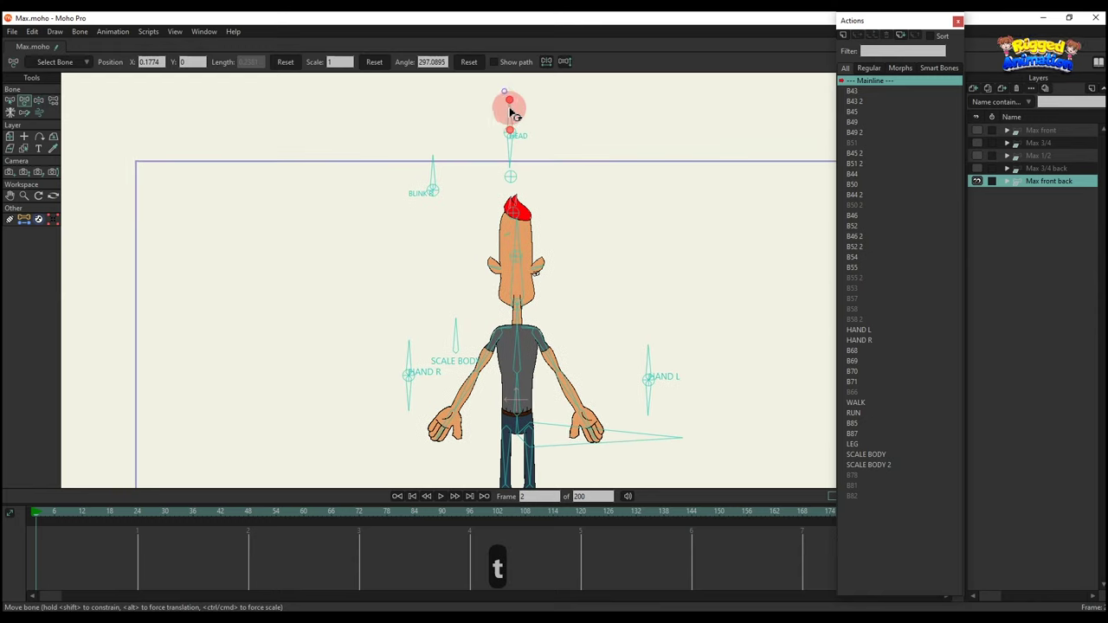
{"action": "left_click_drag", "start_coordinate": [525, 121], "coordinate": [482, 158]}
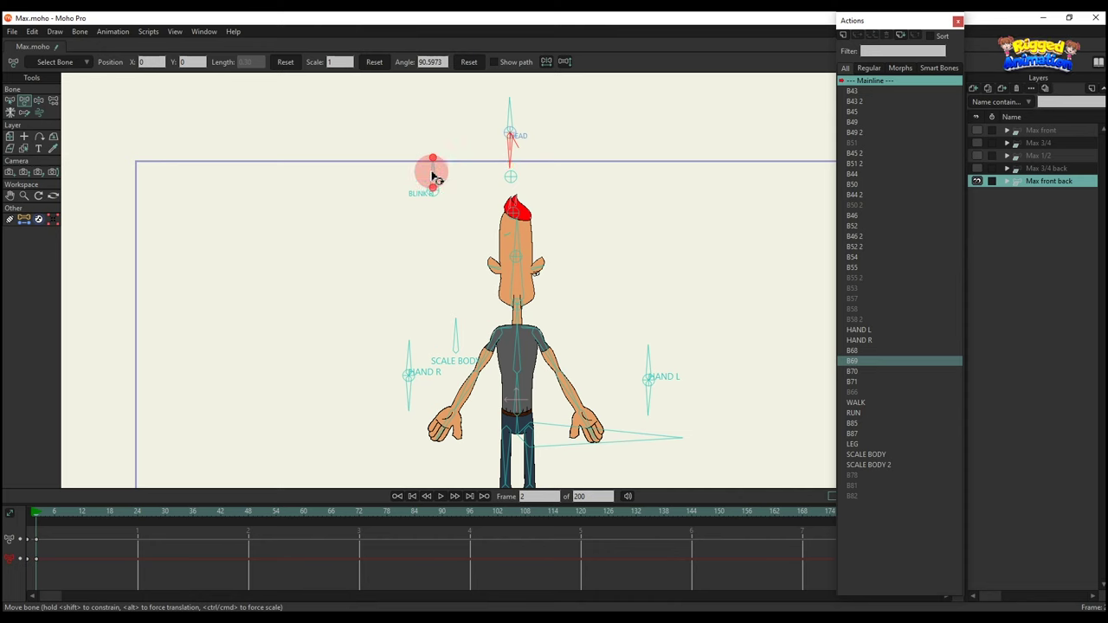
{"action": "left_click_drag", "start_coordinate": [403, 184], "coordinate": [433, 174]}
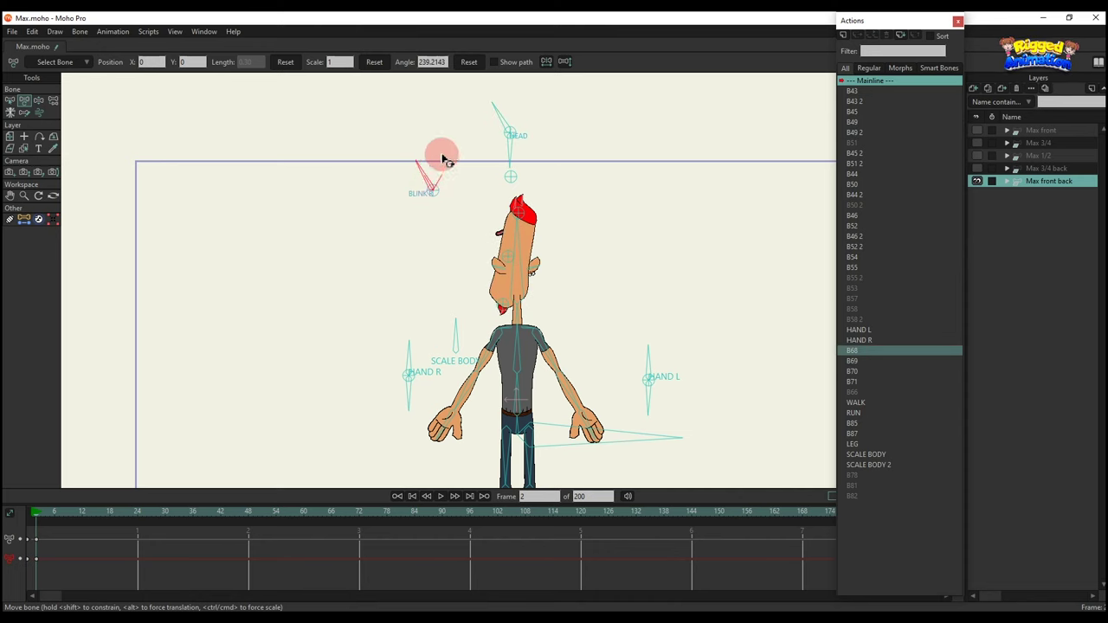
{"action": "left_click_drag", "start_coordinate": [88, 568], "coordinate": [7, 472]}
{"action": "key", "text": "BackSpace"}
Step: Test the neck tilt and the SCALE BODY control of Max front back, deleting the keyframes after each test
{"action": "left_click_drag", "start_coordinate": [494, 295], "coordinate": [531, 198]}
{"action": "scroll", "coordinate": [495, 253], "scroll_direction": "up", "scroll_amount": 2}
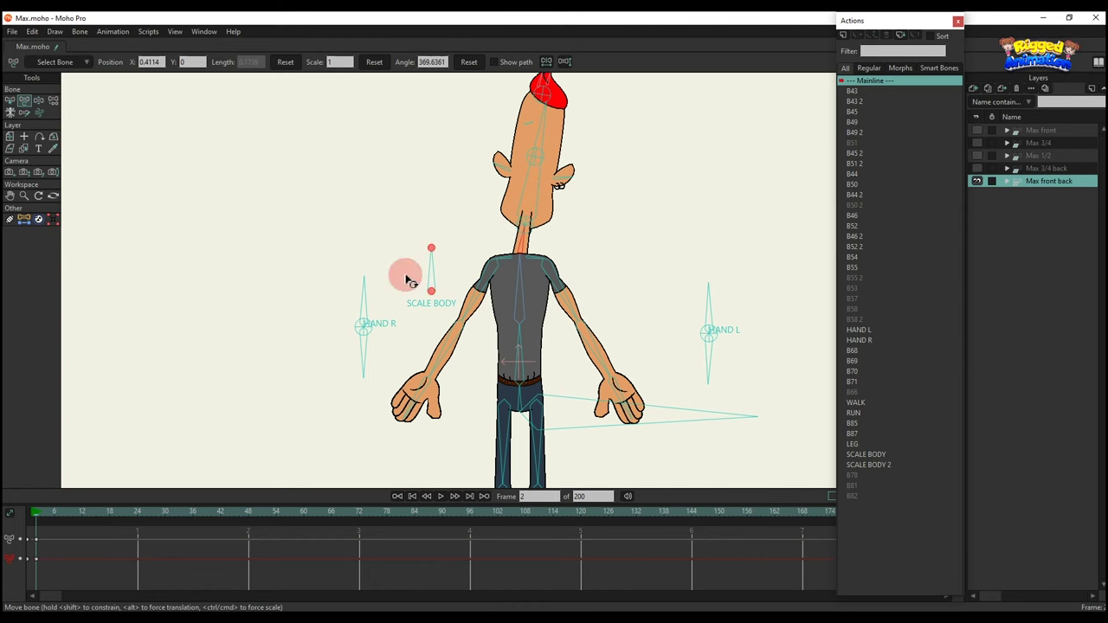
{"action": "left_click_drag", "start_coordinate": [56, 552], "coordinate": [12, 521]}
{"action": "key", "text": "BackSpace"}
{"action": "left_click_drag", "start_coordinate": [427, 262], "coordinate": [341, 379]}
{"action": "left_click_drag", "start_coordinate": [130, 563], "coordinate": [5, 463]}
{"action": "key", "text": "BackSpace"}
Step: Change both hand poses with the HAND R and HAND L controls, and bend both arms across the torso
{"action": "left_click_drag", "start_coordinate": [370, 302], "coordinate": [320, 325]}
{"action": "left_click_drag", "start_coordinate": [718, 299], "coordinate": [781, 416]}
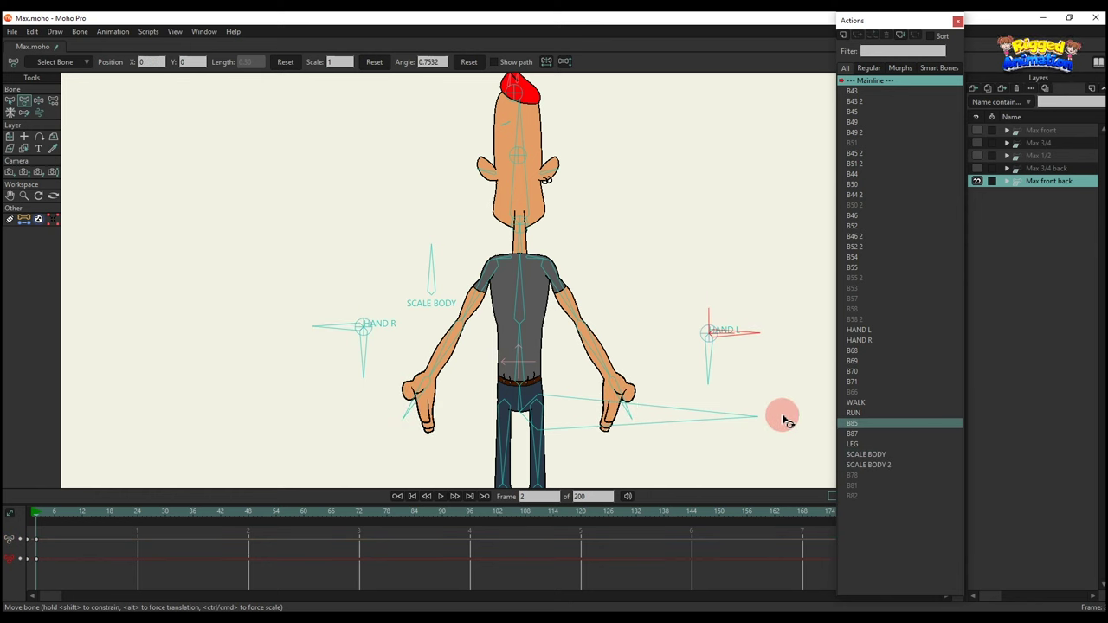
{"action": "left_click_drag", "start_coordinate": [544, 294], "coordinate": [522, 286]}
{"action": "left_click_drag", "start_coordinate": [605, 357], "coordinate": [544, 348]}
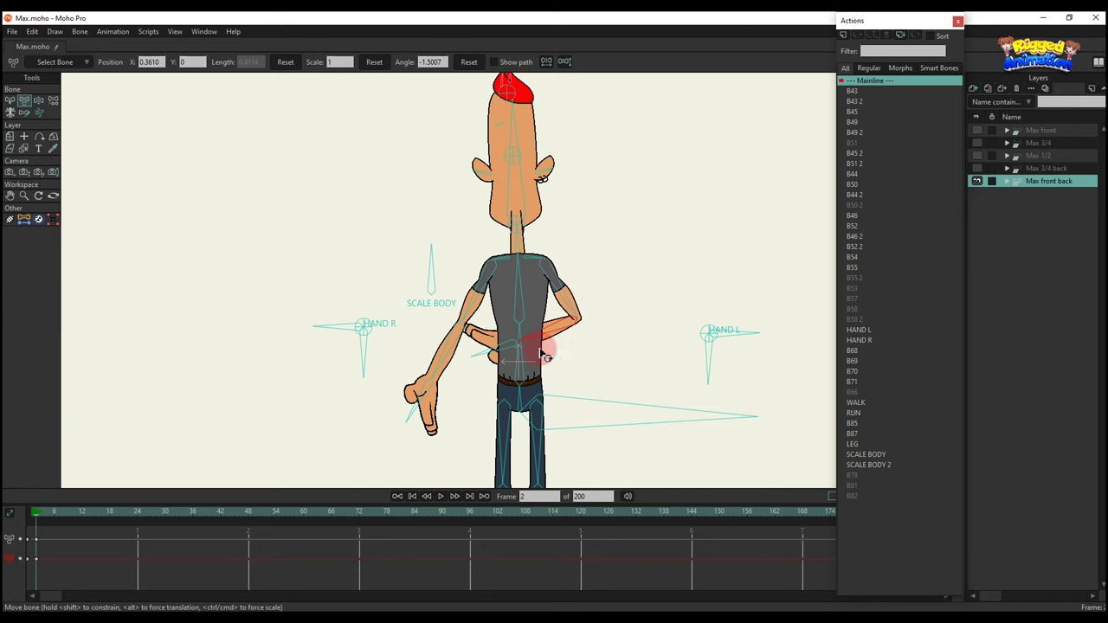
{"action": "left_click_drag", "start_coordinate": [452, 350], "coordinate": [518, 369]}
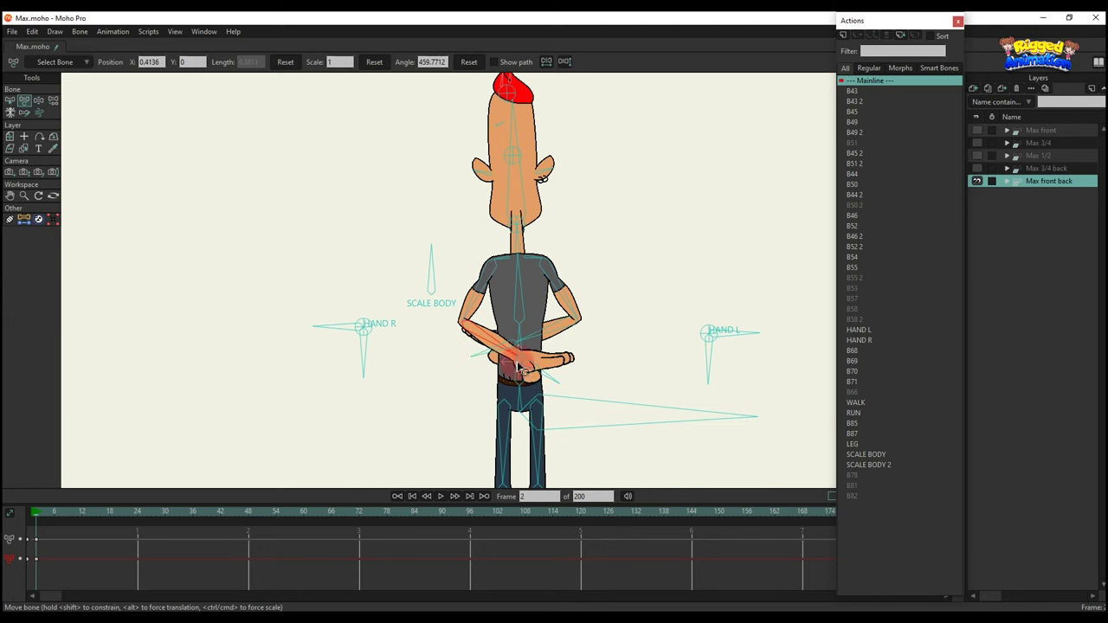
Step: Try further HAND R and HAND L poses while adjusting the forearms so the hands cross at the waist
{"action": "left_click_drag", "start_coordinate": [371, 355], "coordinate": [388, 369]}
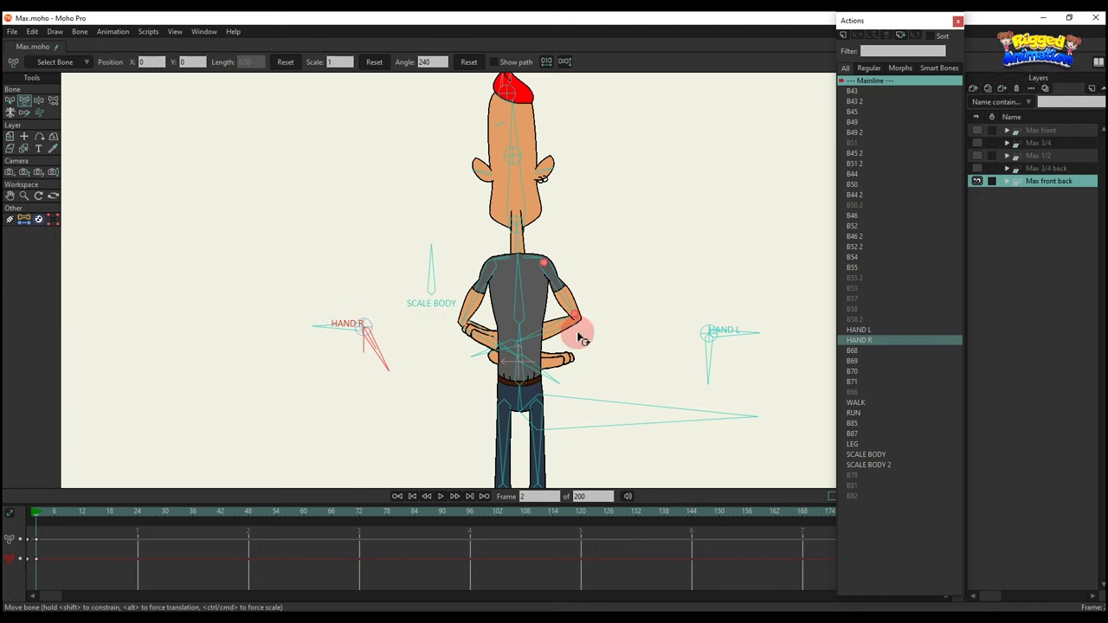
{"action": "left_click_drag", "start_coordinate": [551, 336], "coordinate": [489, 341]}
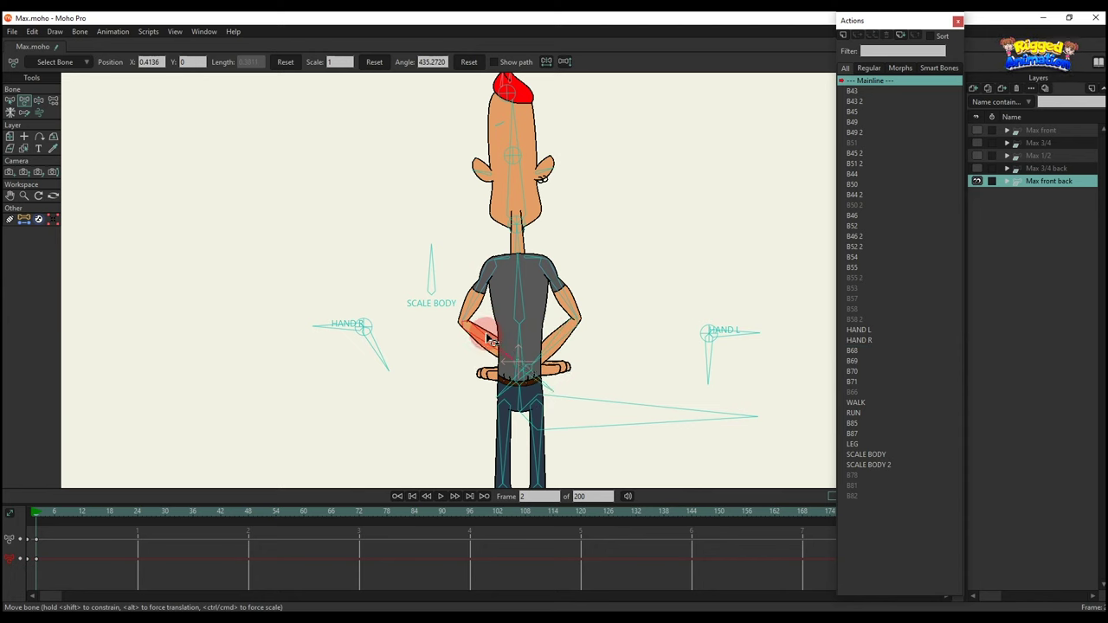
{"action": "left_click_drag", "start_coordinate": [400, 345], "coordinate": [338, 359]}
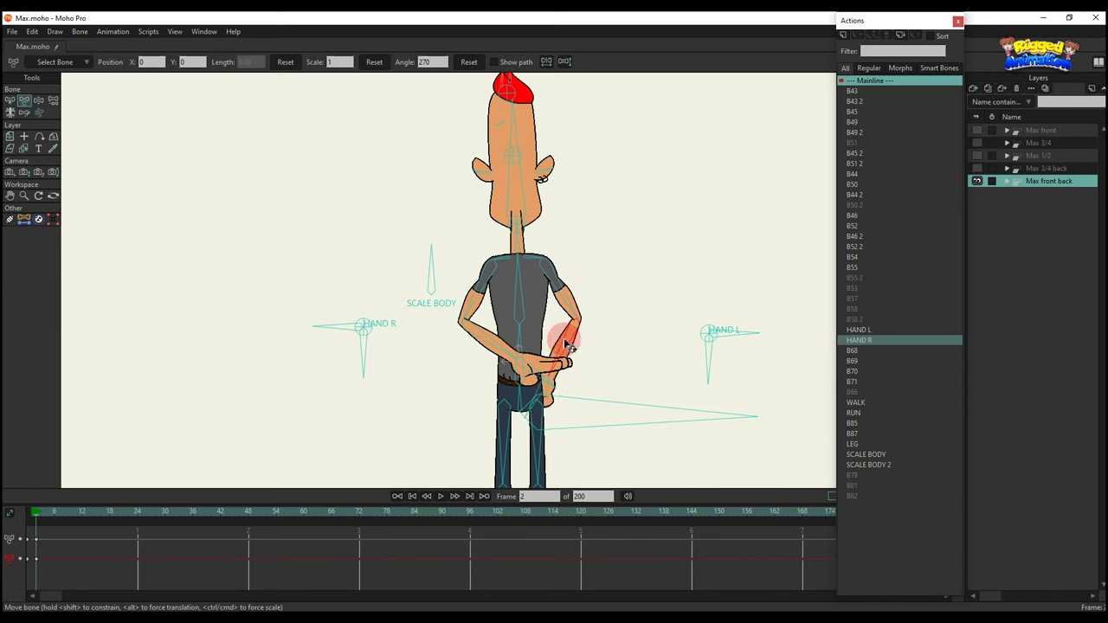
{"action": "left_click_drag", "start_coordinate": [567, 344], "coordinate": [673, 357]}
{"action": "left_click", "coordinate": [575, 364]}
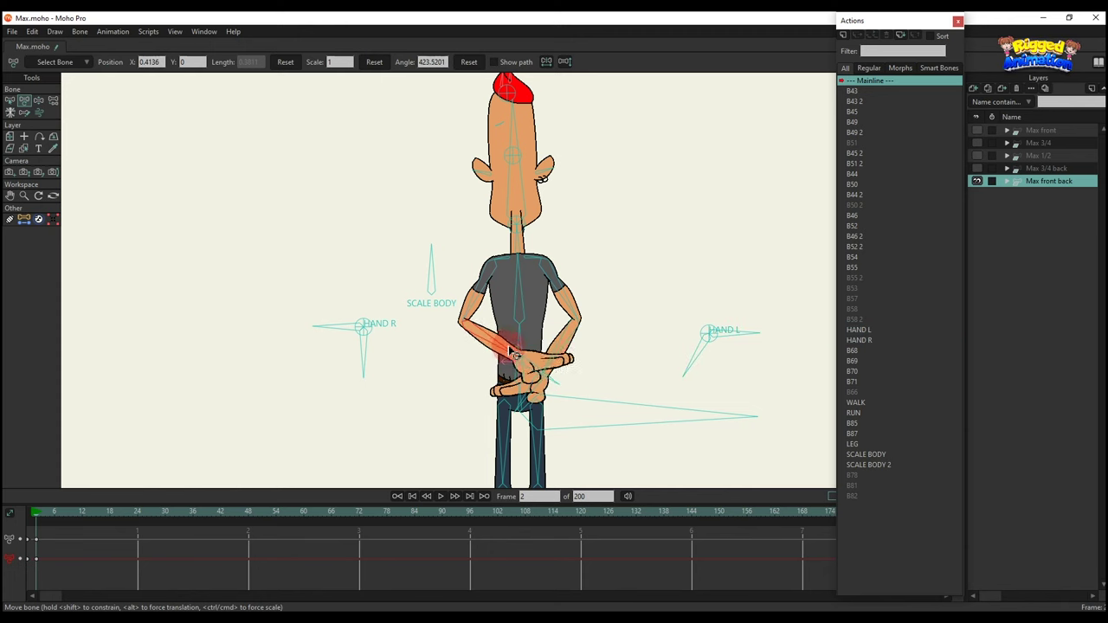
{"action": "left_click", "coordinate": [508, 351]}
Step: Bend one leg across the other, test the stacking order with the LEG control, and delete the pose keyframes
{"action": "scroll", "coordinate": [512, 350], "scroll_direction": "down", "scroll_amount": 4}
{"action": "left_click_drag", "start_coordinate": [552, 322], "coordinate": [548, 250]}
{"action": "scroll", "coordinate": [506, 437], "scroll_direction": "up", "scroll_amount": 4}
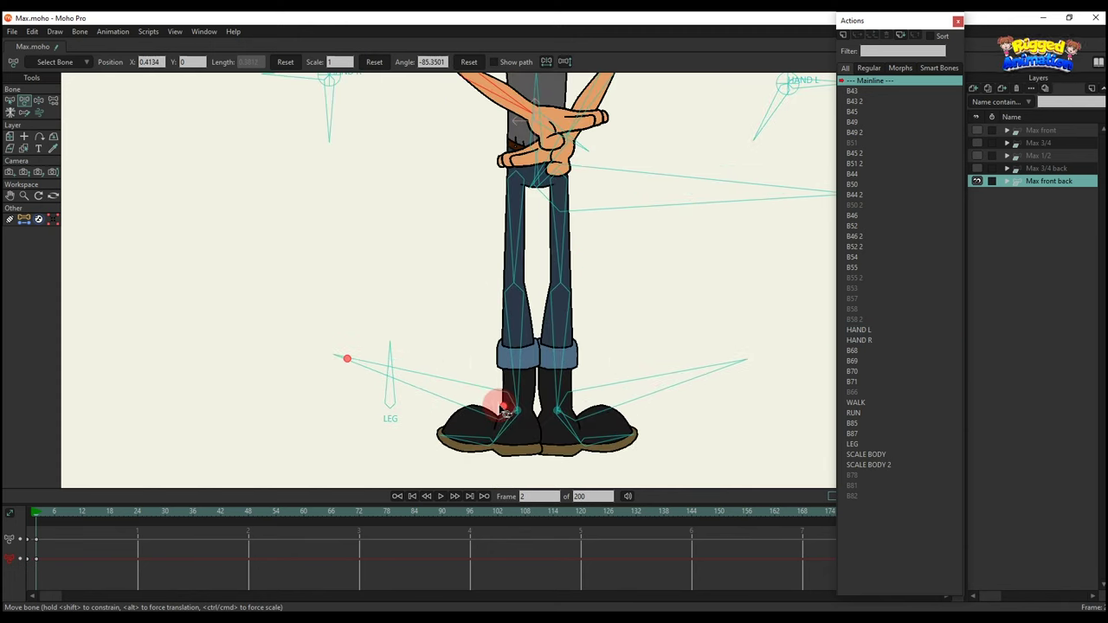
{"action": "left_click_drag", "start_coordinate": [508, 409], "coordinate": [589, 395]}
{"action": "scroll", "coordinate": [531, 370], "scroll_direction": "up", "scroll_amount": 3}
{"action": "scroll", "coordinate": [507, 376], "scroll_direction": "down", "scroll_amount": 3}
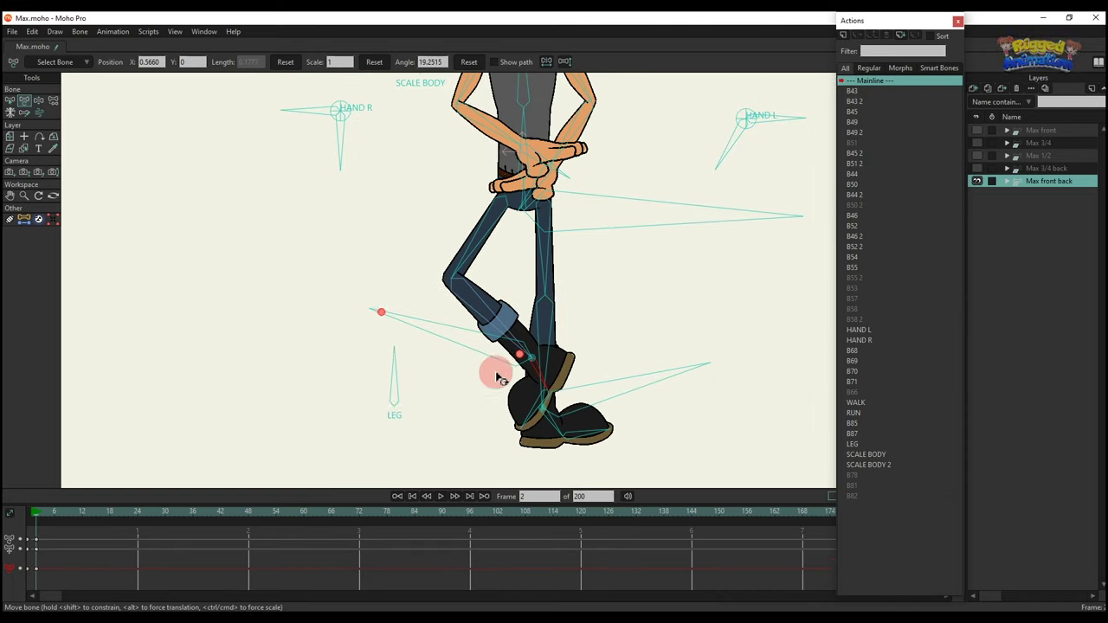
{"action": "left_click_drag", "start_coordinate": [524, 449], "coordinate": [357, 382]}
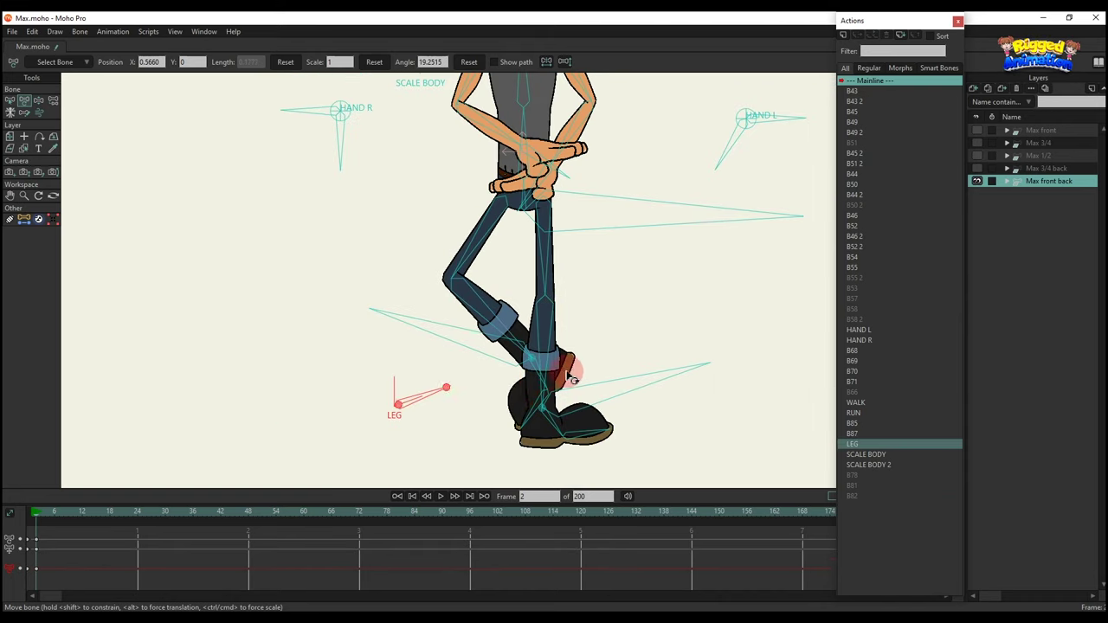
{"action": "scroll", "coordinate": [568, 373], "scroll_direction": "down", "scroll_amount": 2}
{"action": "key", "text": "BackSpace"}
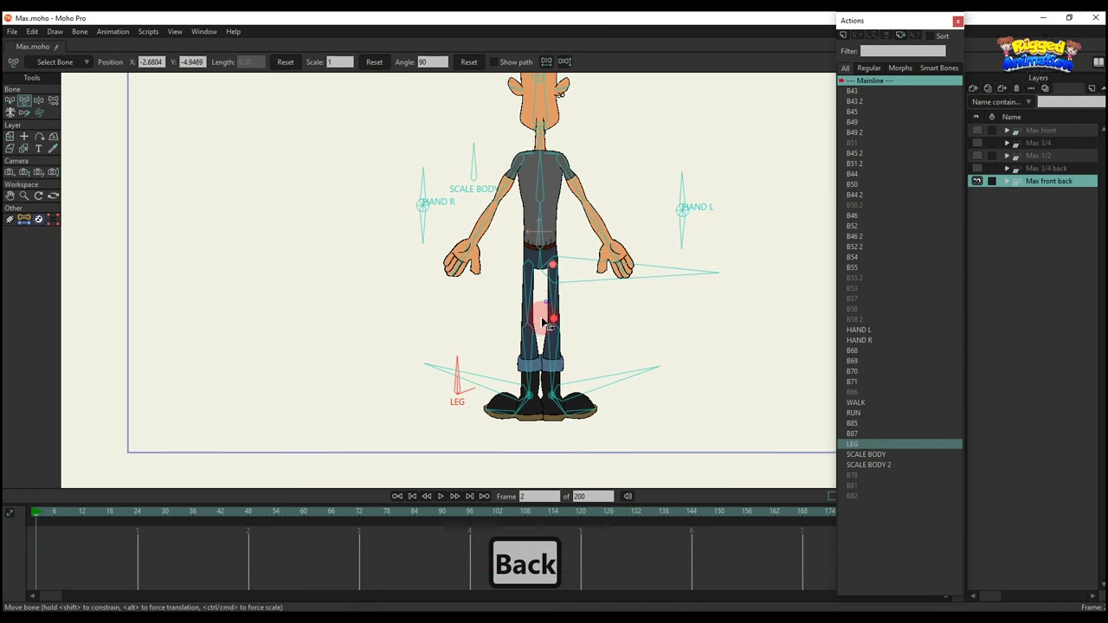
Step: Insert the WALK action at frame 2 for Max front back, hide the bones, and play the walk cycle
{"action": "left_click", "coordinate": [856, 403]}
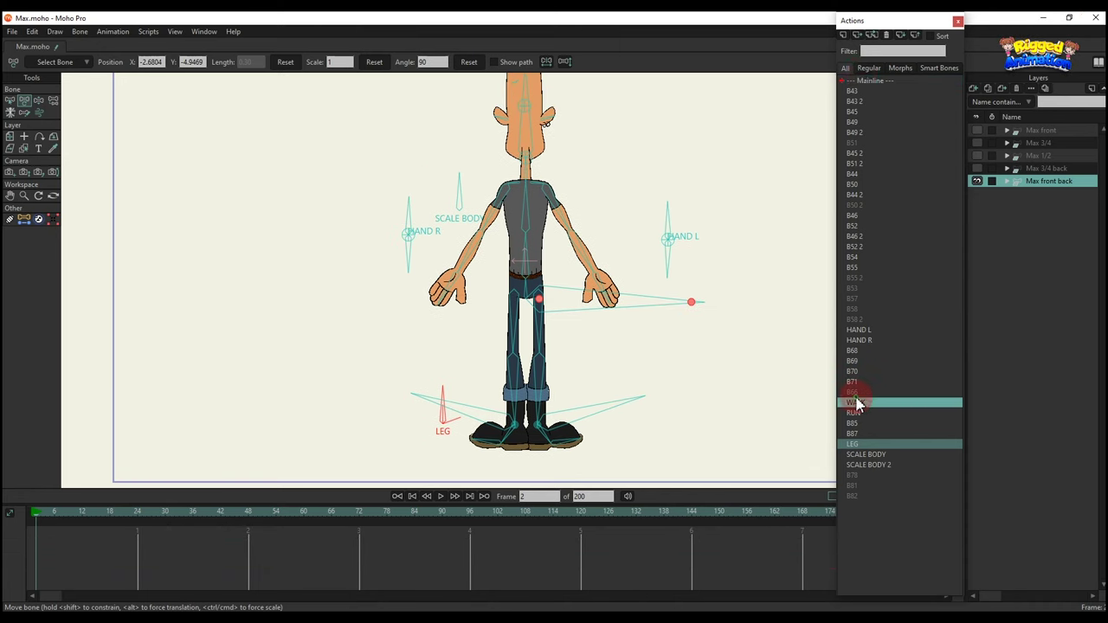
{"action": "left_click", "coordinate": [856, 36]}
{"action": "scroll", "coordinate": [573, 270], "scroll_direction": "down", "scroll_amount": 2}
{"action": "left_click_drag", "start_coordinate": [585, 264], "coordinate": [538, 315]}
{"action": "key", "text": "ctrl+shift+c"}
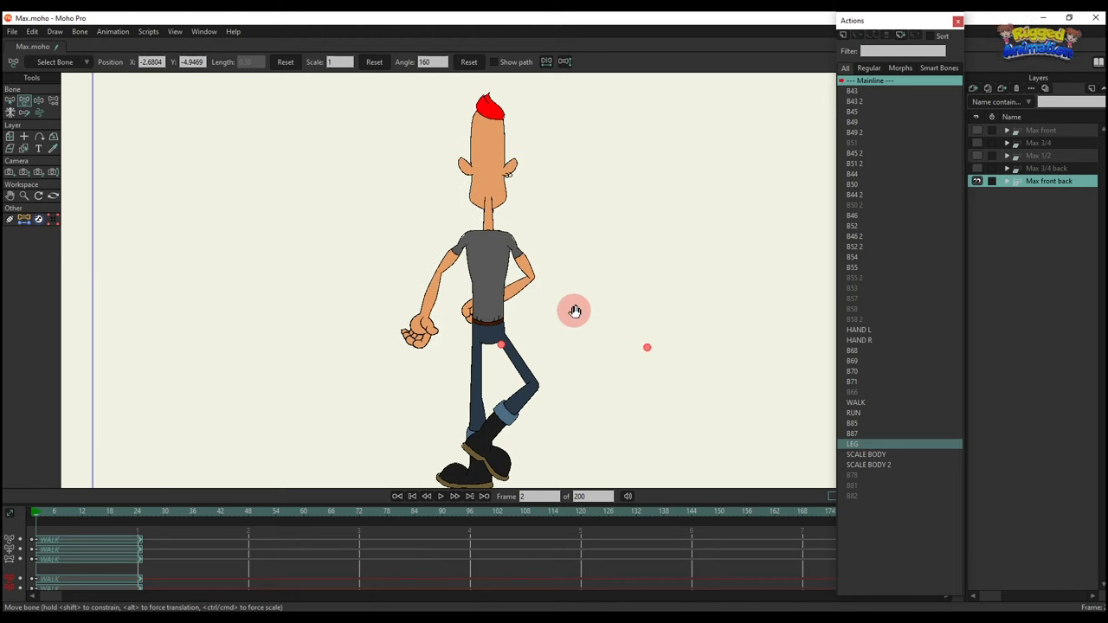
{"action": "scroll", "coordinate": [571, 314], "scroll_direction": "down", "scroll_amount": 1}
{"action": "key", "text": "space"}
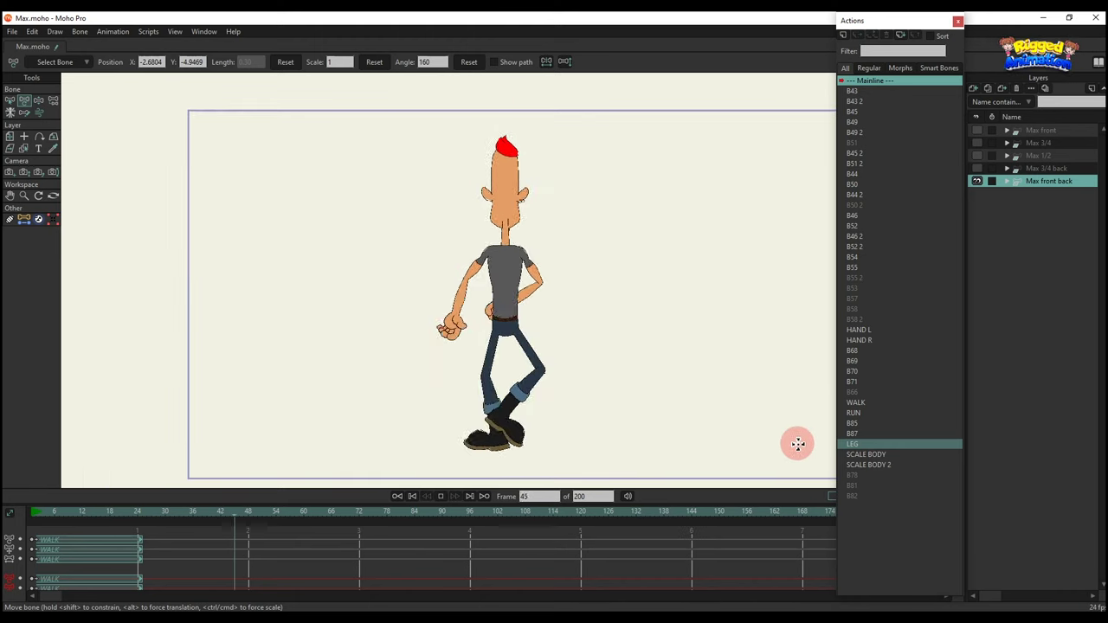
{"action": "key", "text": "space"}
Step: Insert the RUN action at frame 72 for Max front back, and play the run cycle
{"action": "left_click", "coordinate": [854, 412]}
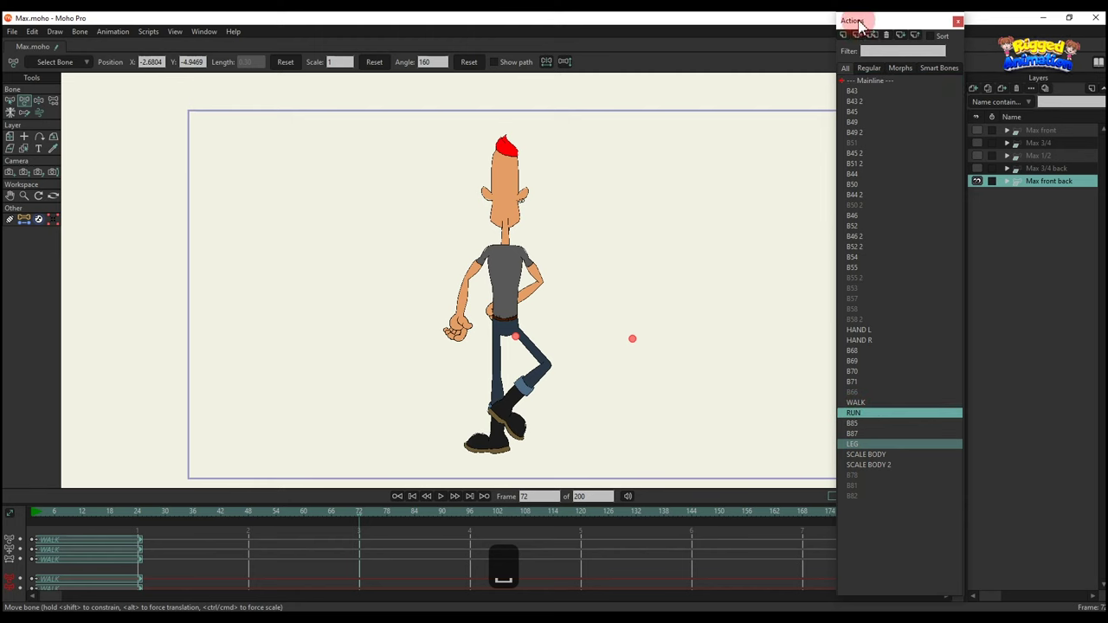
{"action": "left_click", "coordinate": [858, 36]}
{"action": "key", "text": "space"}
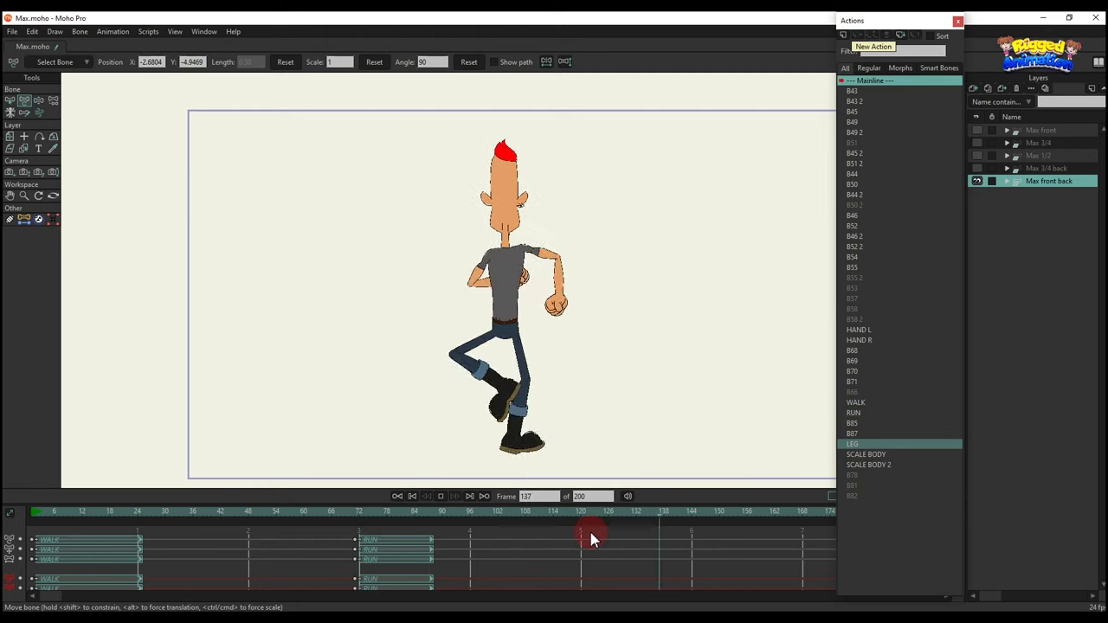
{"action": "key", "text": "space"}
Step: Delete the walk and run keyframes of Max front back, and return to frame 2
{"action": "left_click_drag", "start_coordinate": [581, 555], "coordinate": [7, 463]}
{"action": "key", "text": "BackSpace"}
{"action": "left_click_drag", "start_coordinate": [435, 571], "coordinate": [5, 450]}
{"action": "key", "text": "BackSpace"}
{"action": "left_click", "coordinate": [35, 513]}
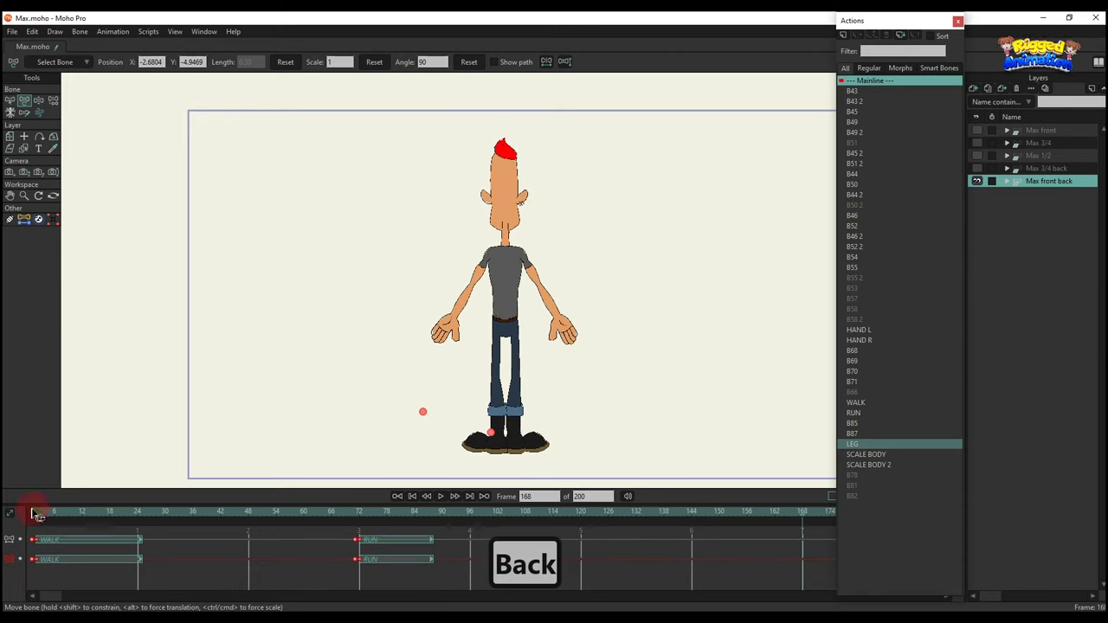
Step: Make the Max 3/4 back, Max 1/2, Max 3/4 and Max front layers visible alongside Max front back
{"action": "left_click", "coordinate": [978, 169]}
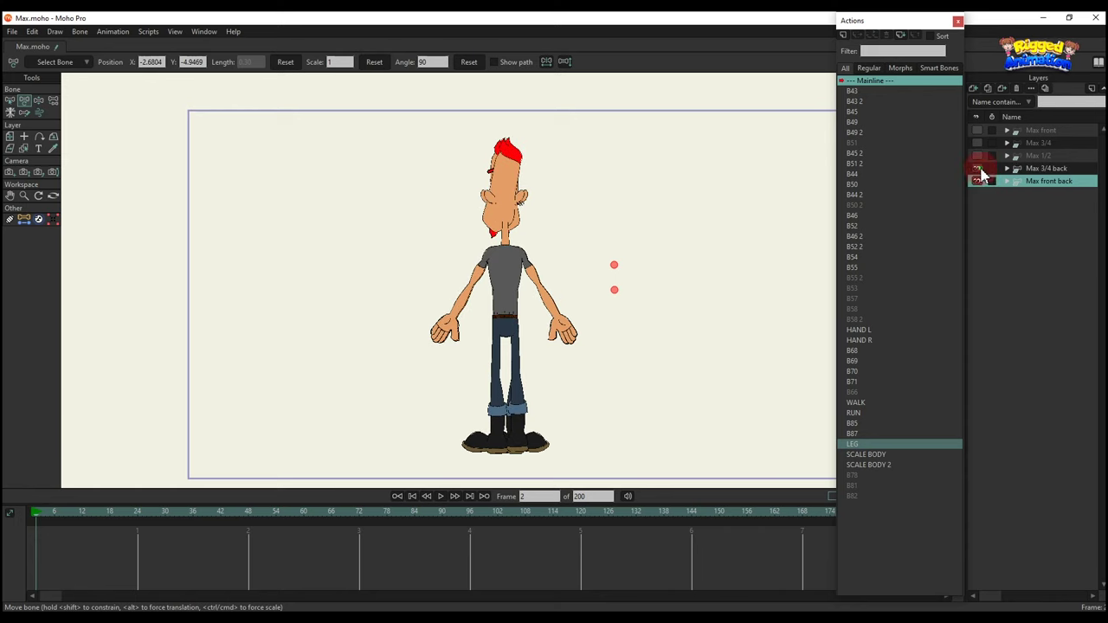
{"action": "left_click", "coordinate": [978, 156]}
{"action": "left_click", "coordinate": [978, 143]}
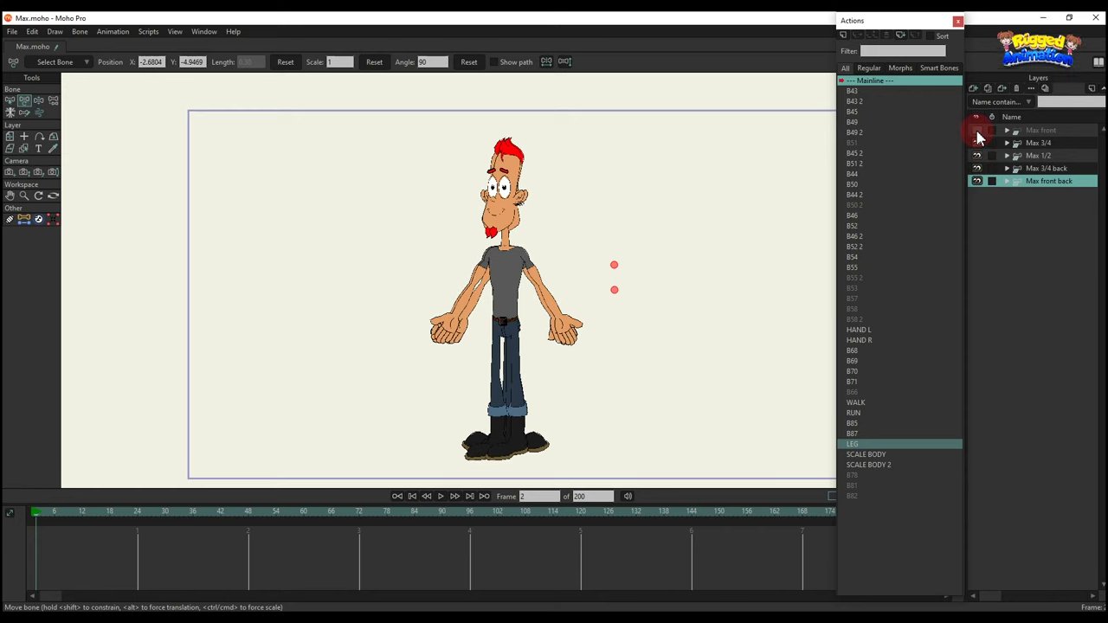
{"action": "left_click", "coordinate": [977, 130]}
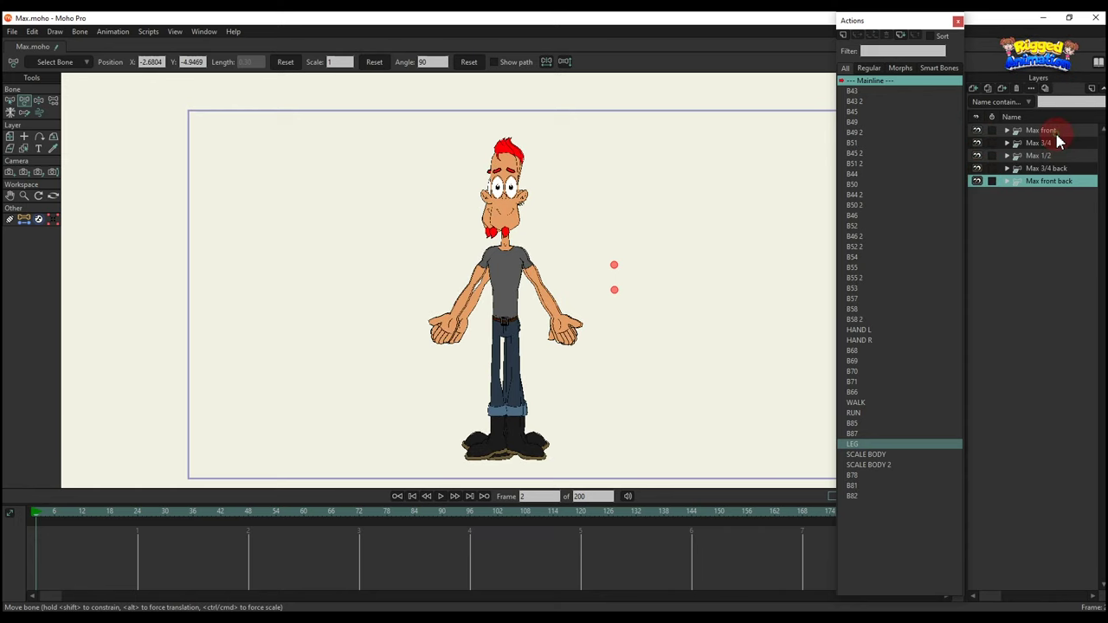